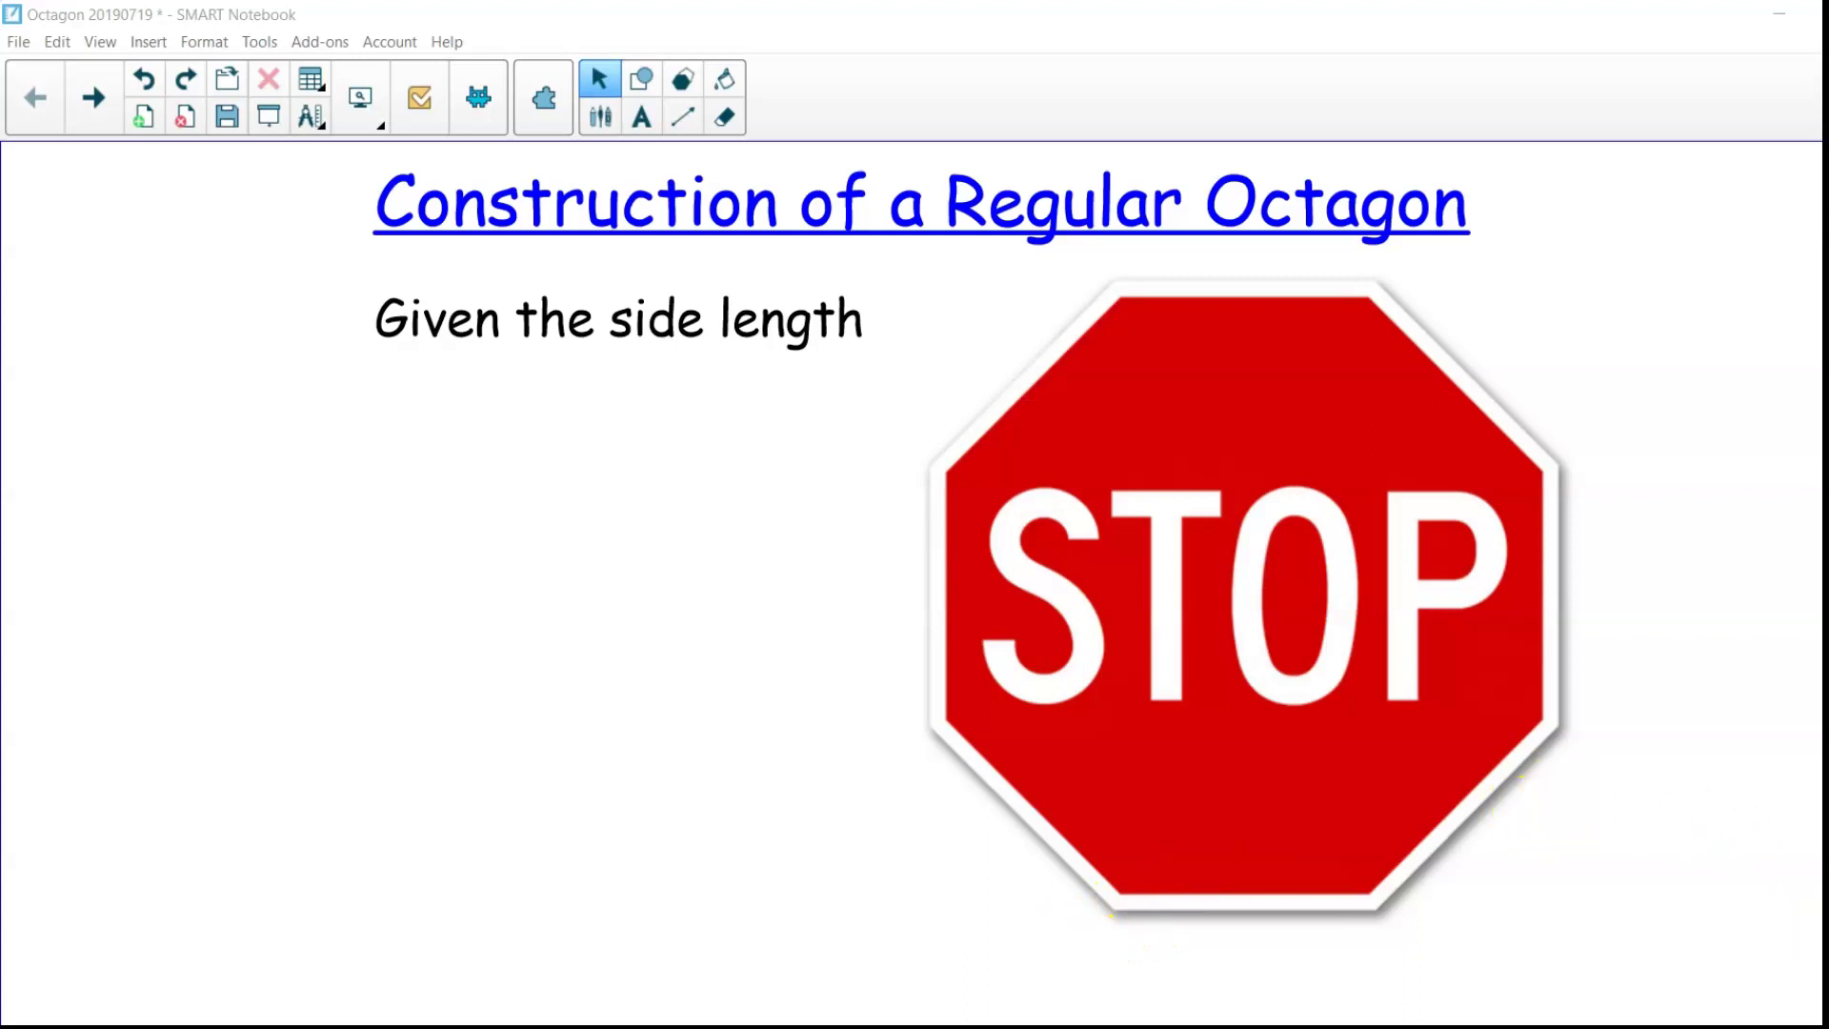
Step: Page past the octagon drawing to the Steps of Construction page
key("Page_Down")
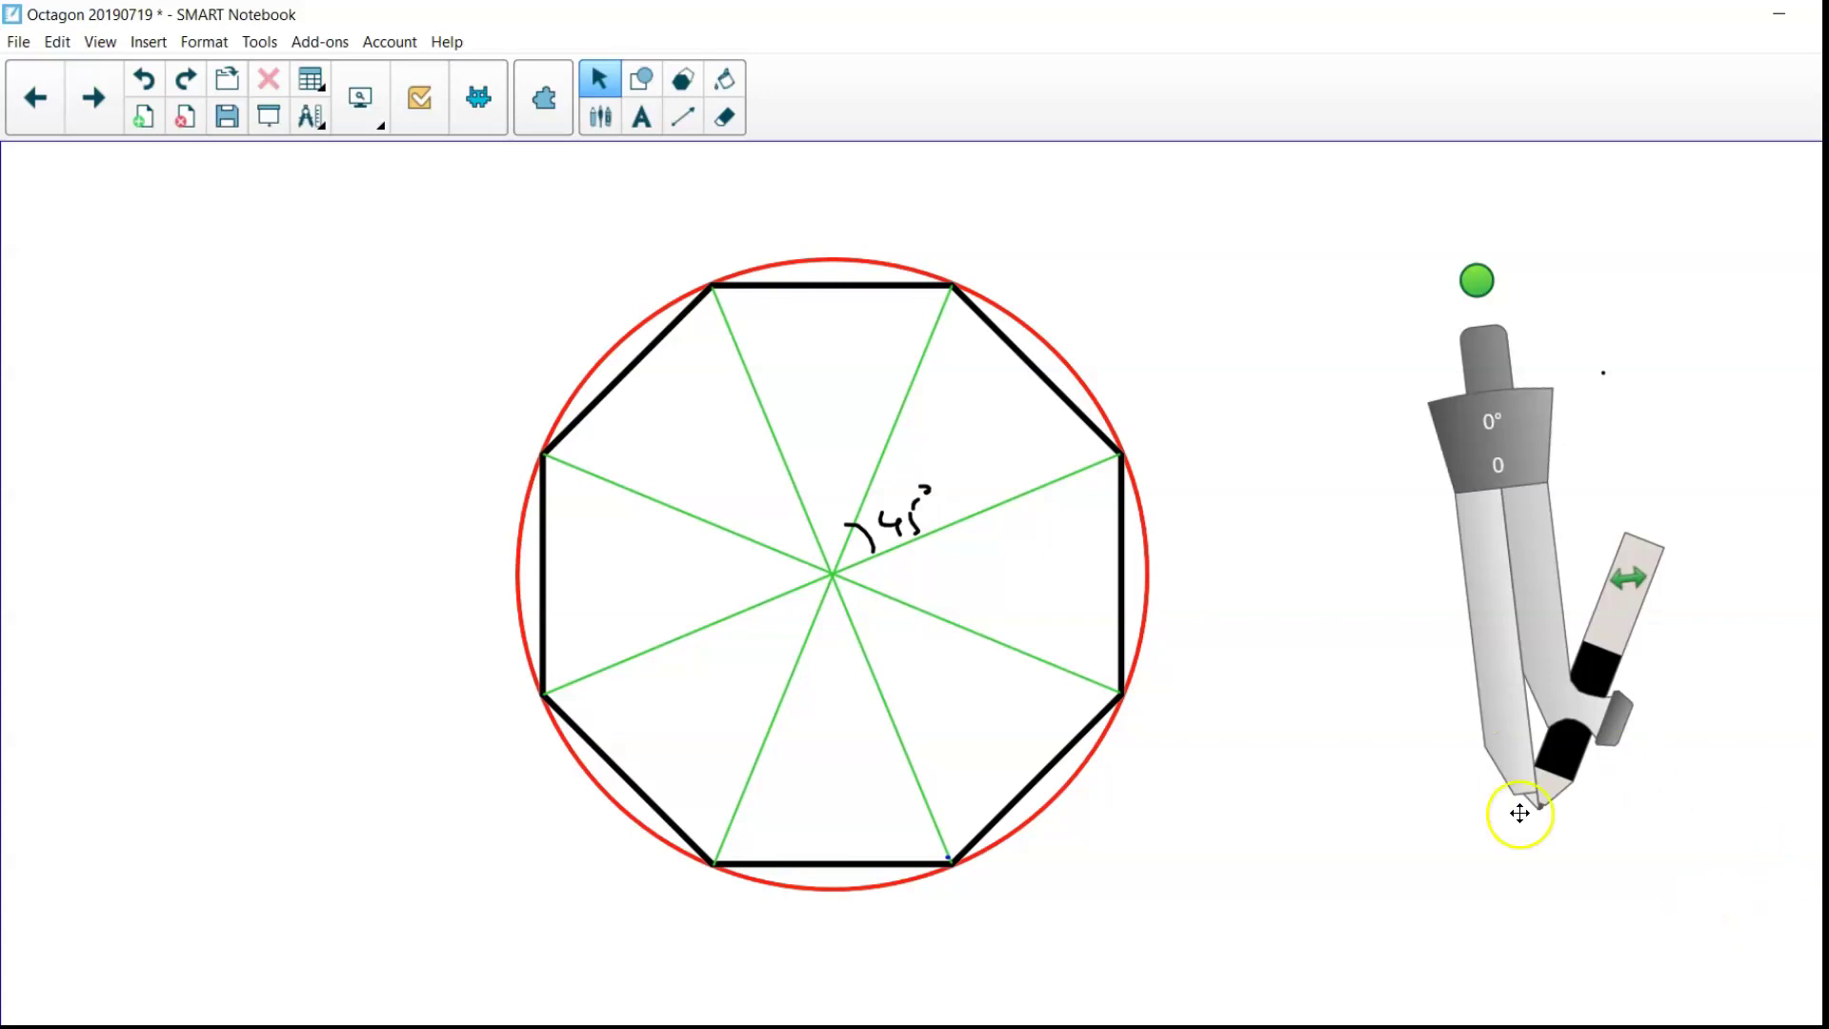
key("Page_Down")
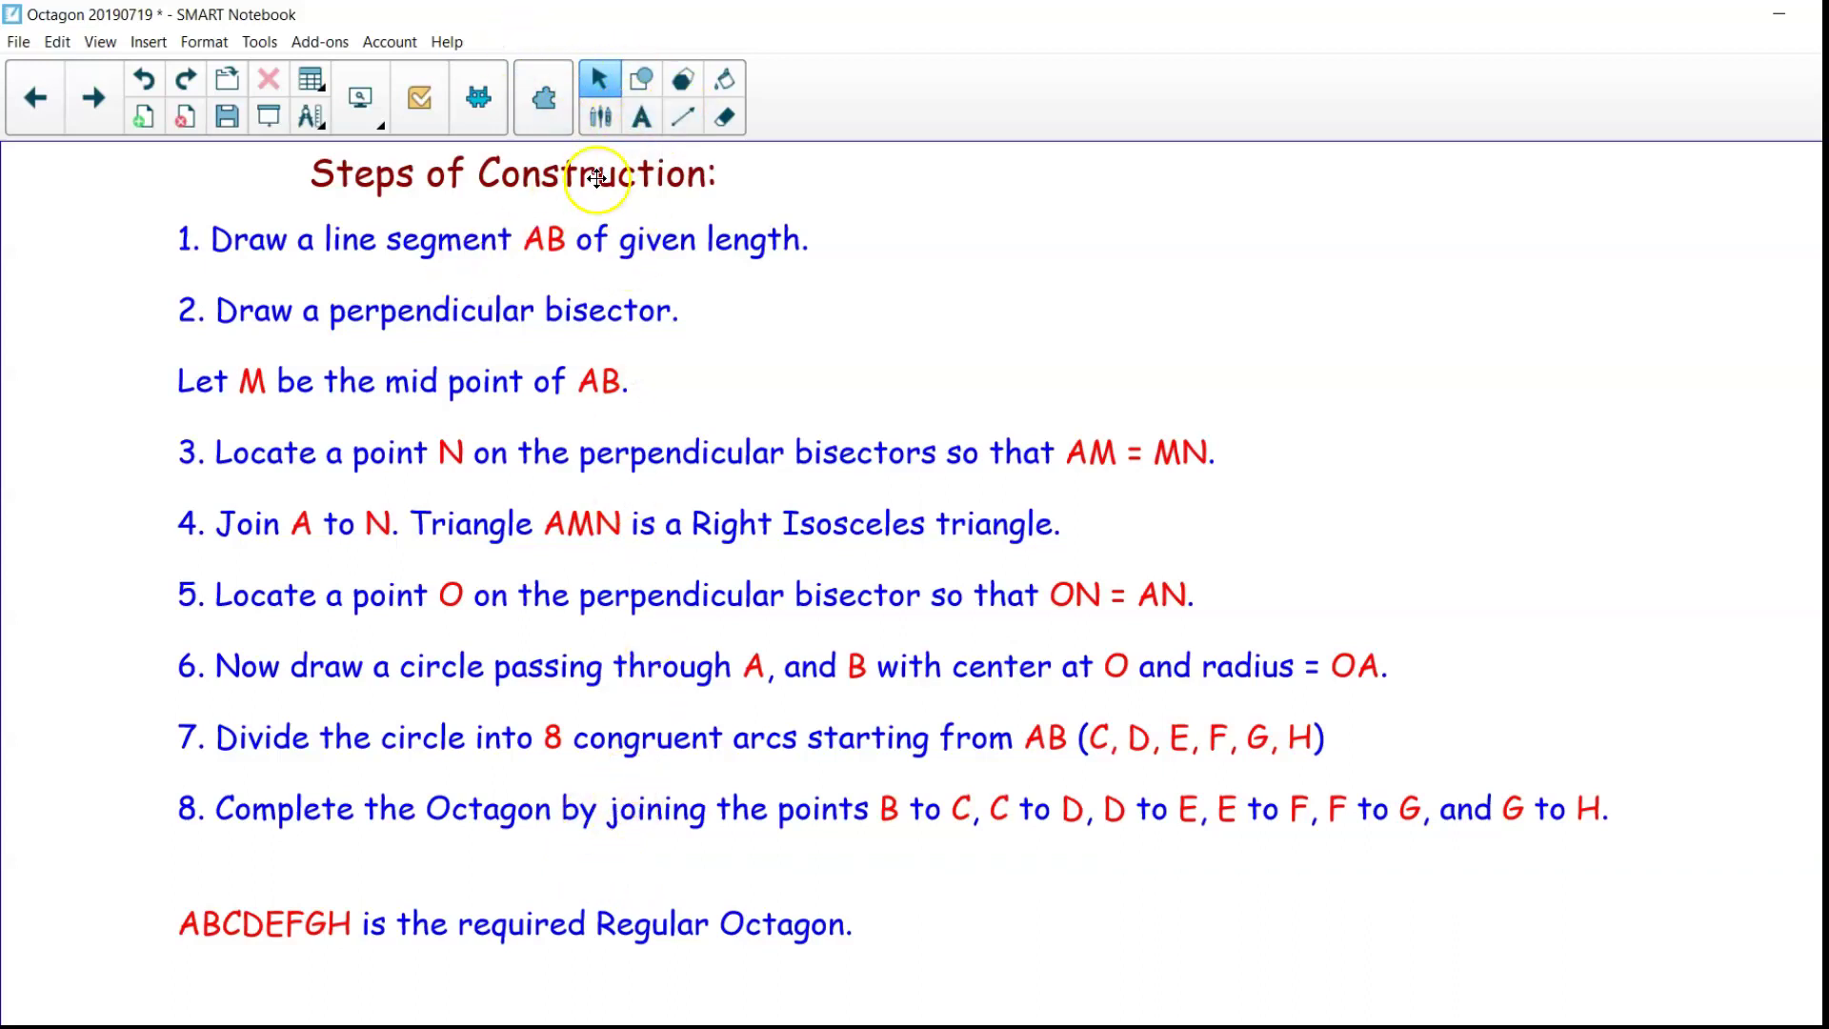
Step: Draw a thin horizontal base line and a crossing vertical line to the right of the steps
left_click(674, 130)
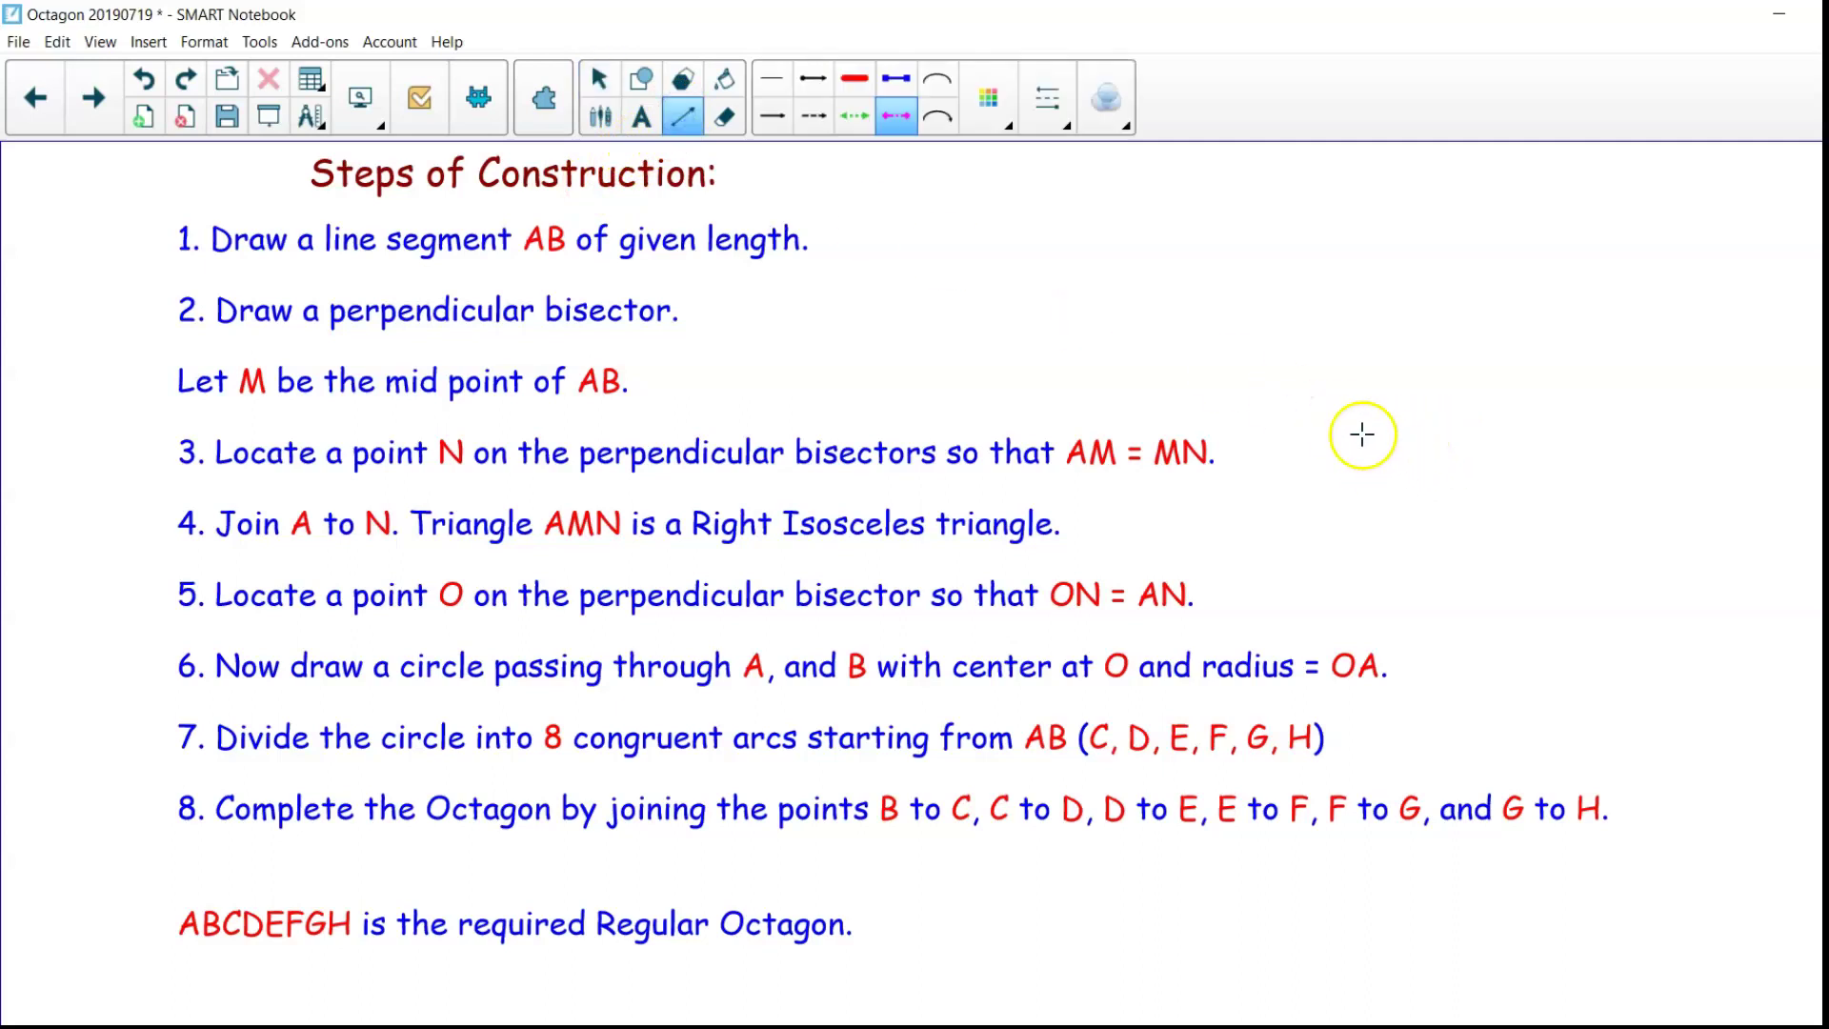
left_click(775, 90)
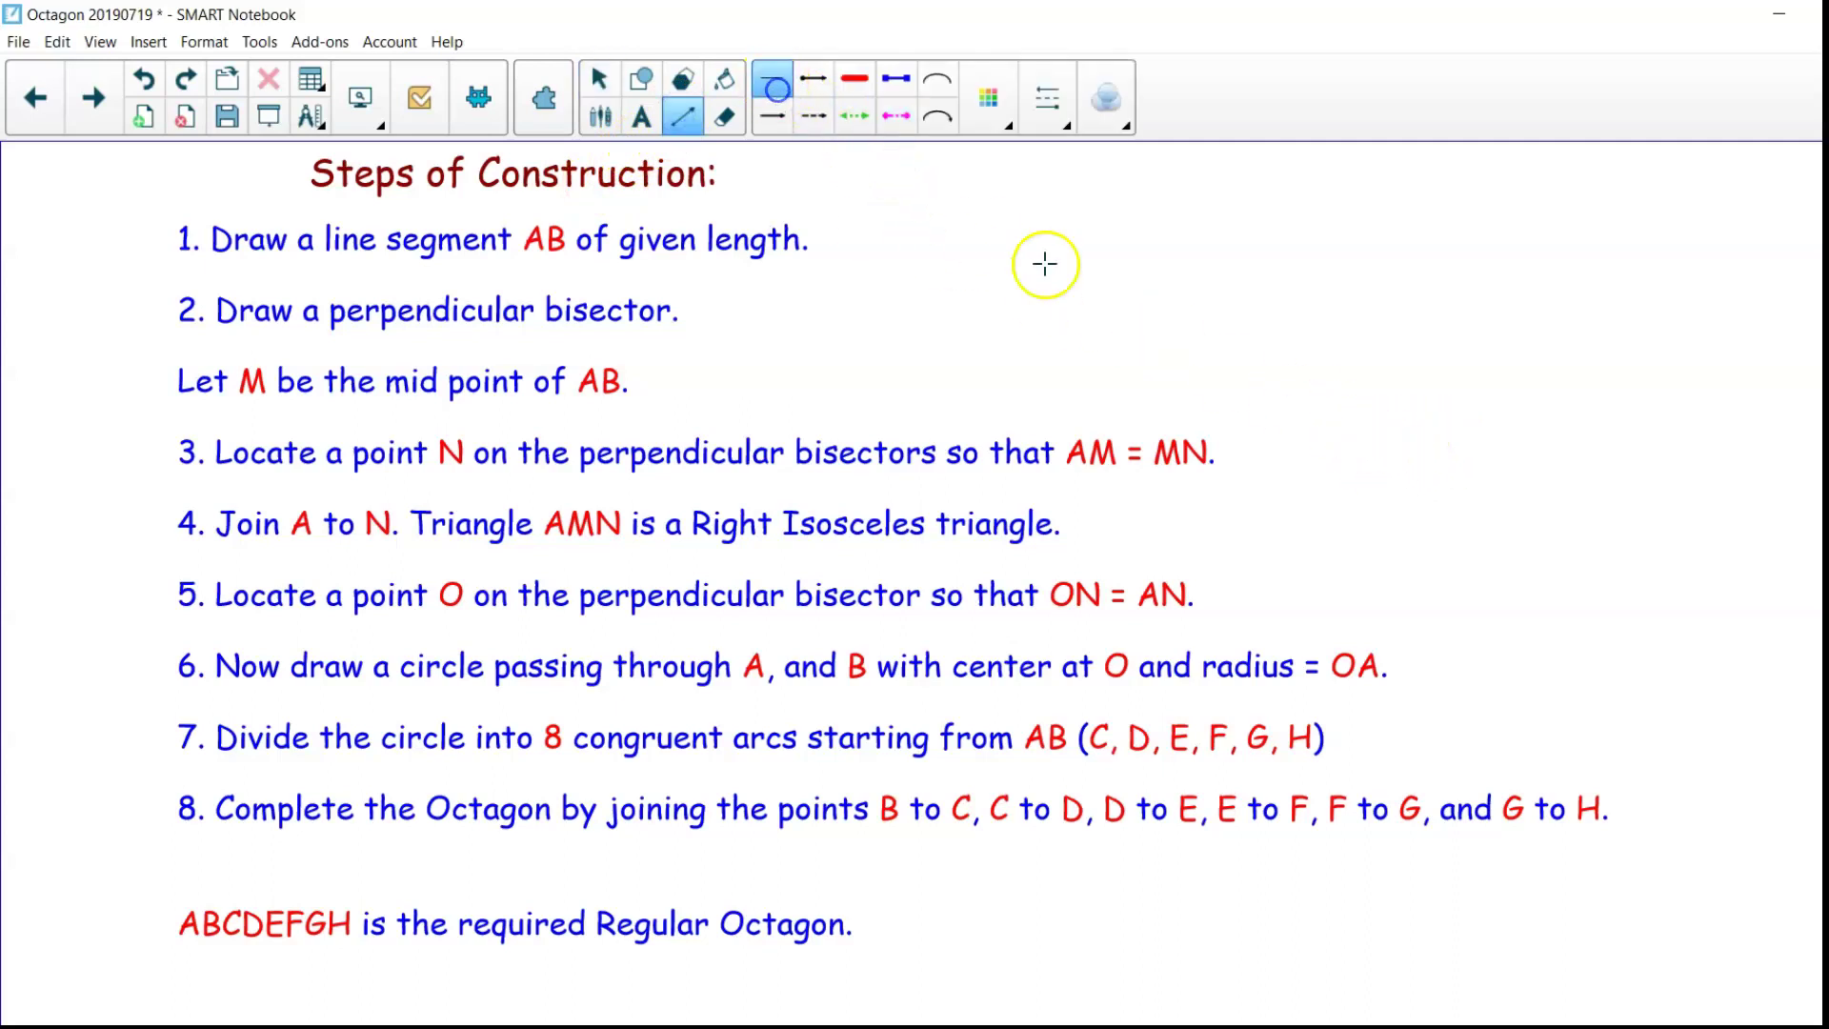
left_click_drag(1350, 477, 1389, 475)
left_click_drag(1560, 468, 1576, 477)
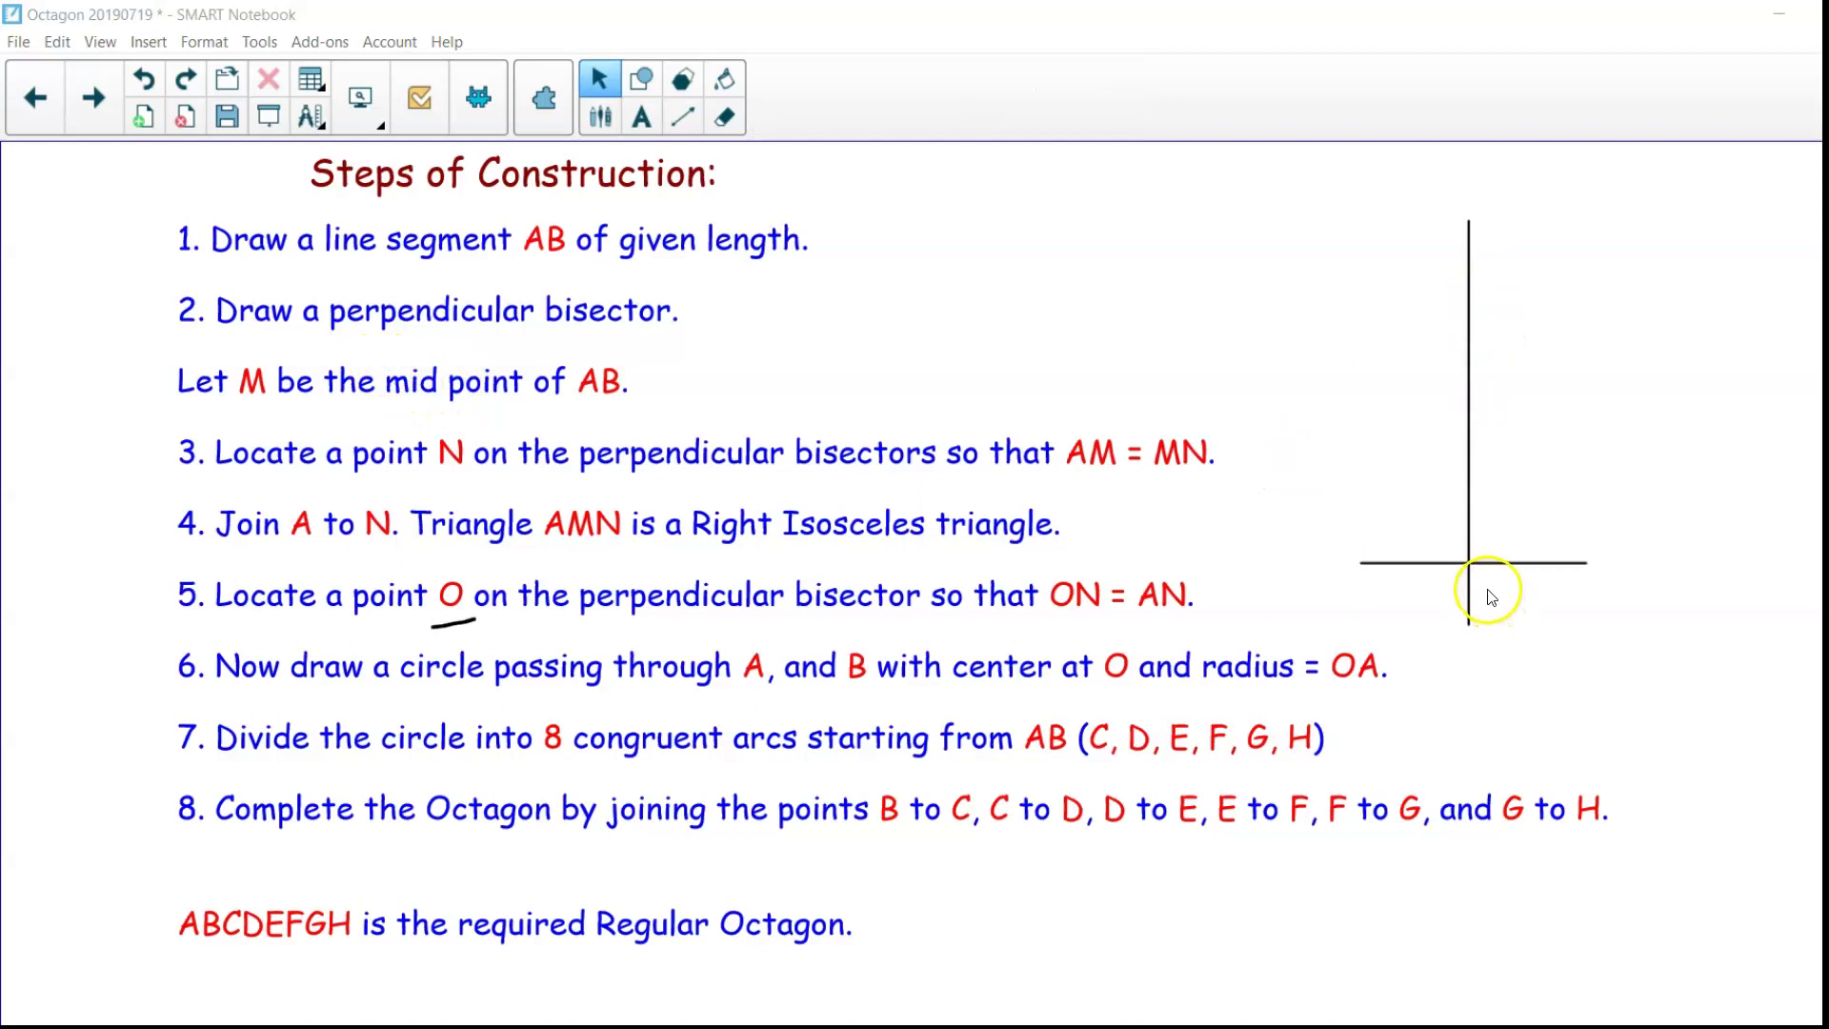
Step: Handwrite A and B at the line's ends and O on the vertical line with the pen
left_click(600, 117)
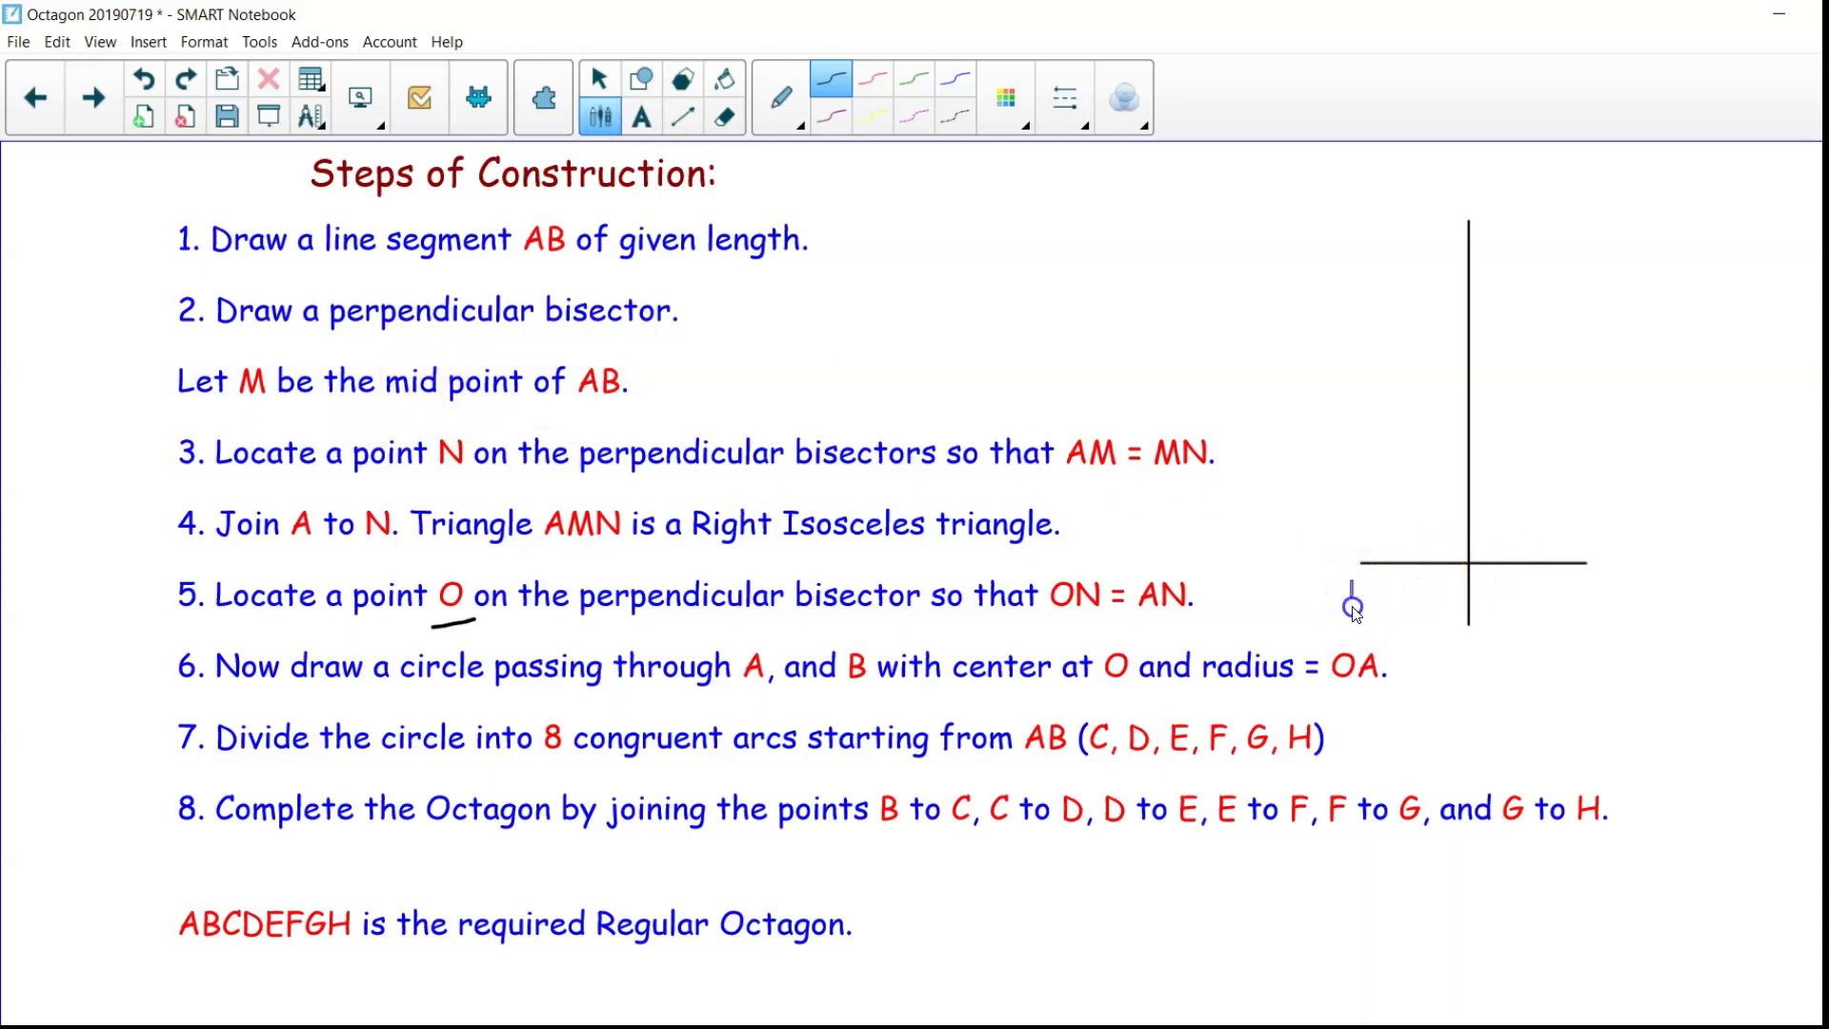
left_click(829, 79)
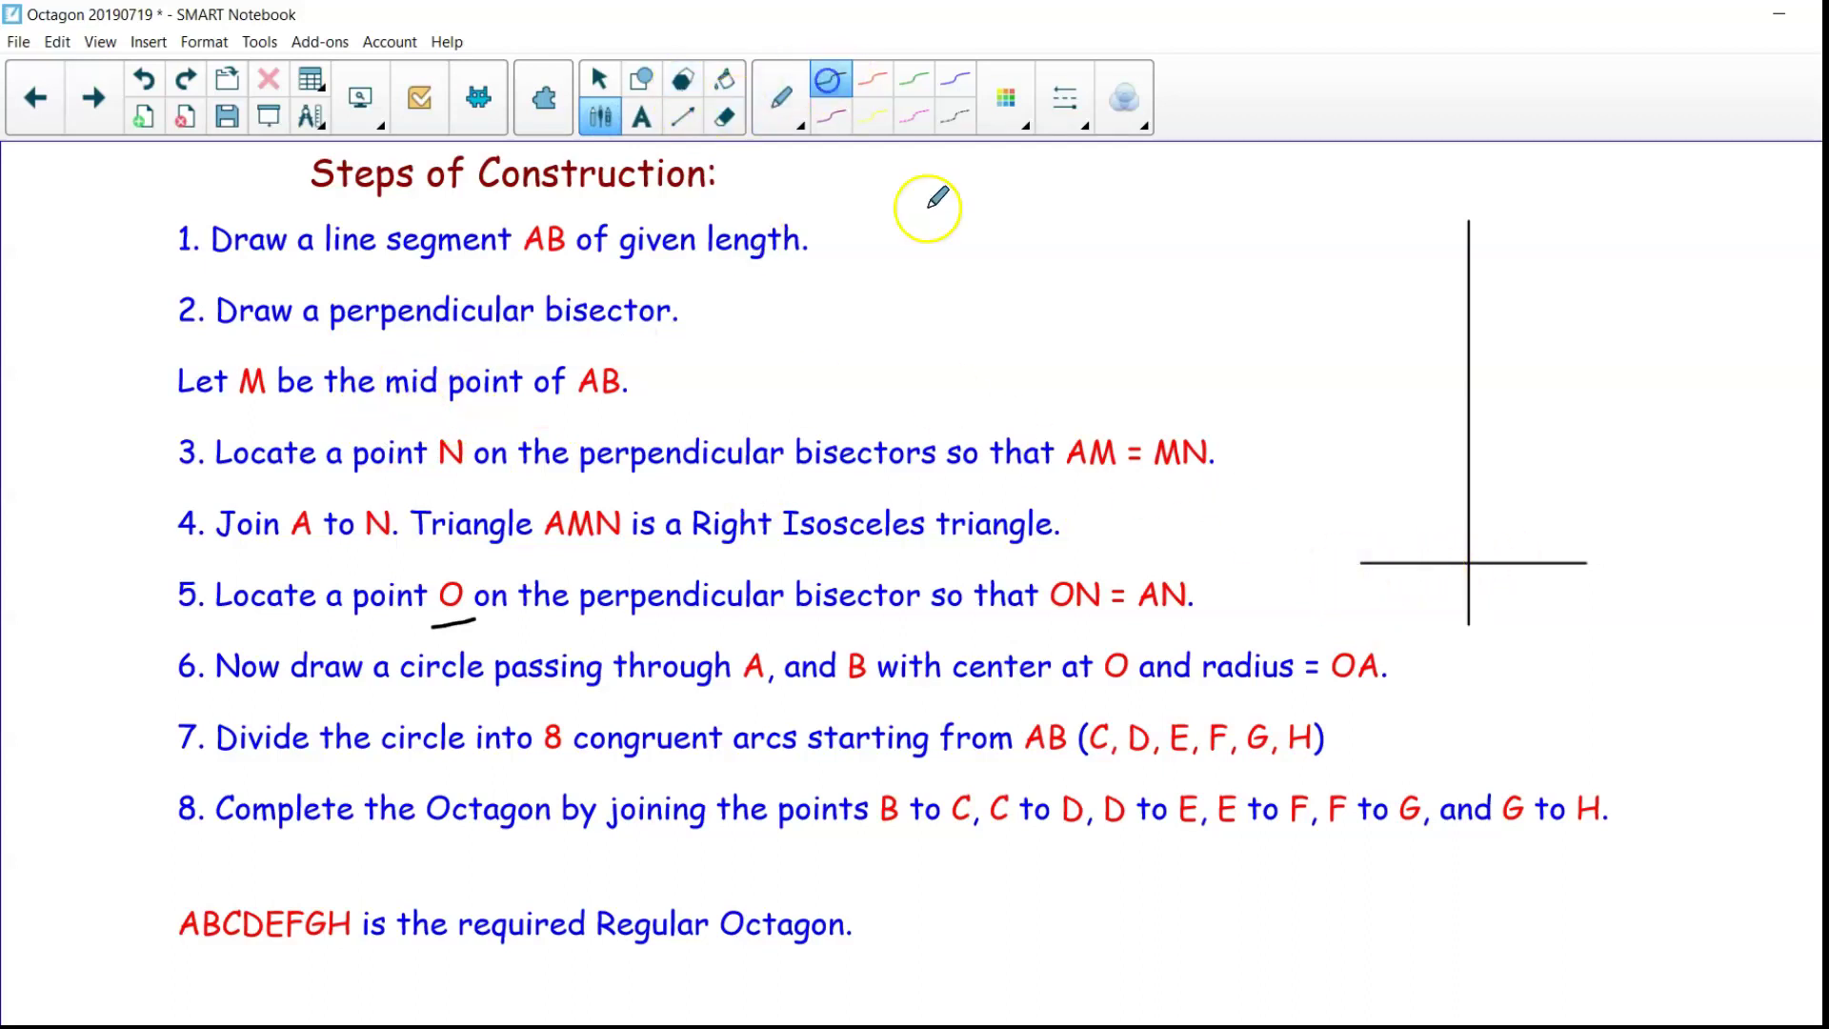
left_click_drag(1345, 591, 1368, 629)
left_click_drag(1338, 611, 1365, 608)
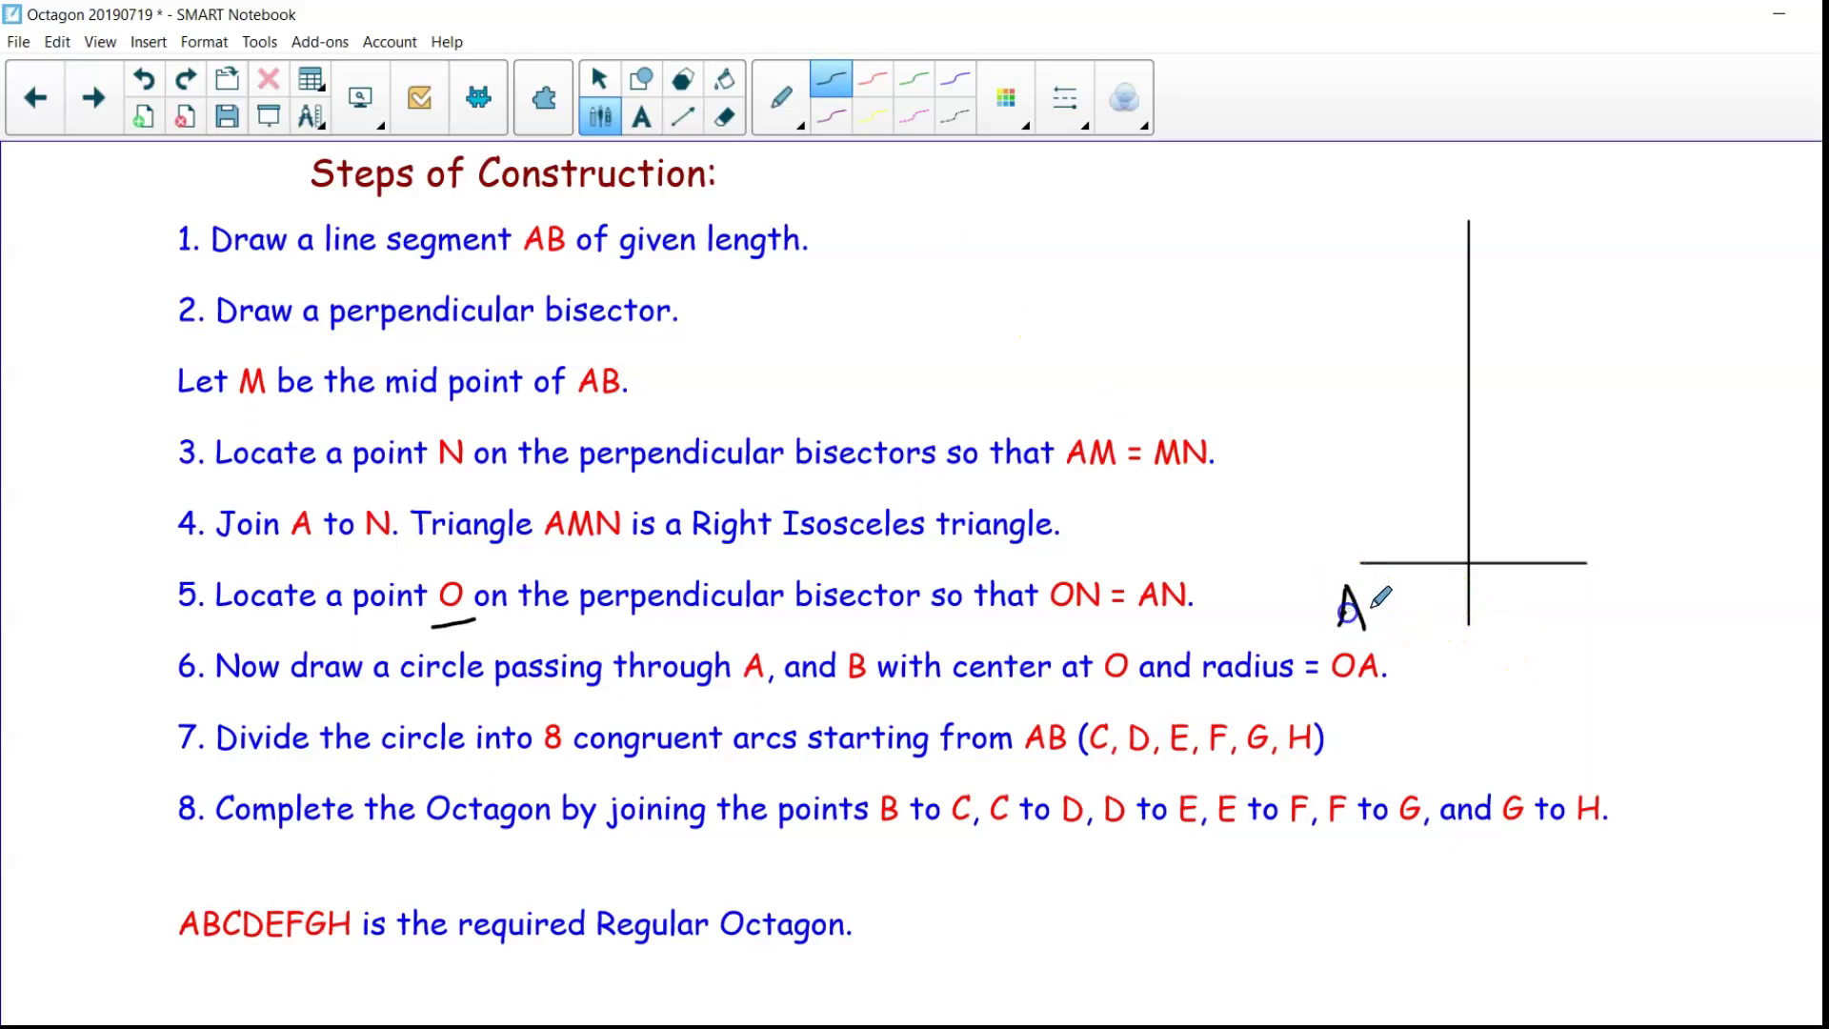
mouse_move(1586, 574)
left_mouse_down()
mouse_move(1468, 563)
mouse_move(1511, 597)
left_mouse_up()
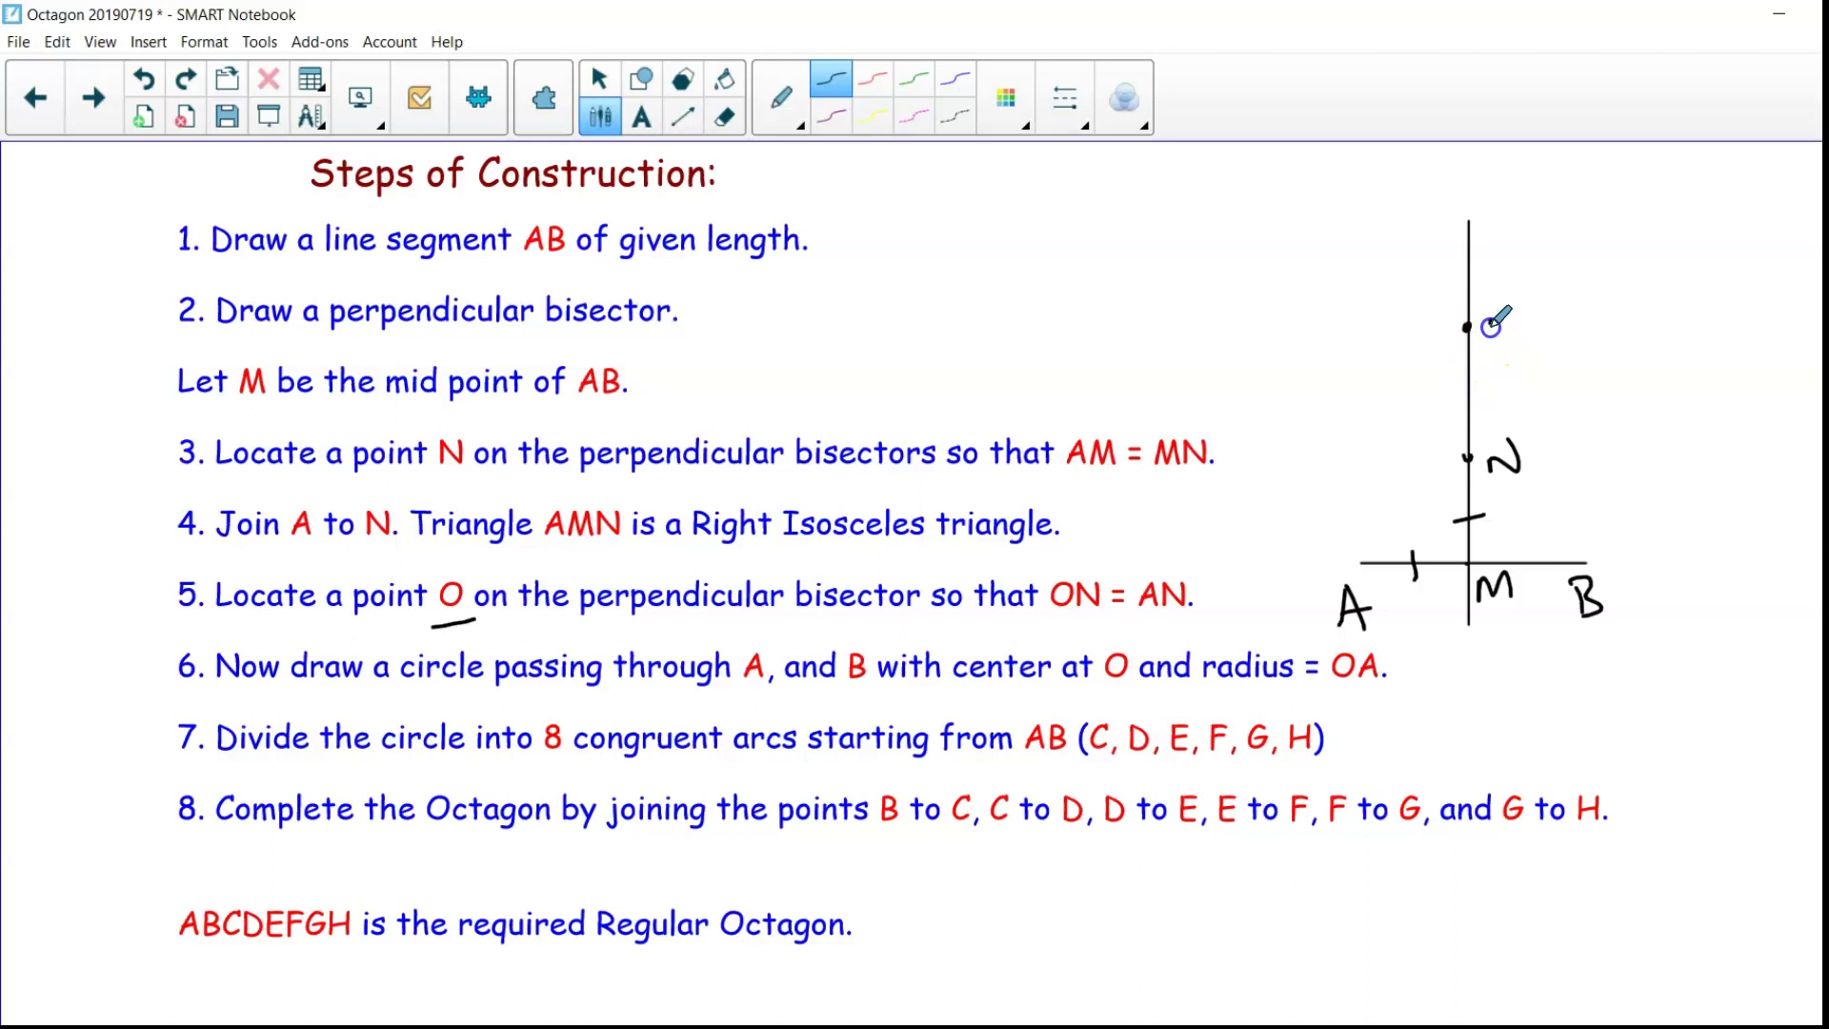
left_click_drag(1497, 337, 1491, 320)
Step: In GeoGebra, draw horizontal segment AB near the canvas centre with the Segment tool
left_click(1095, 953)
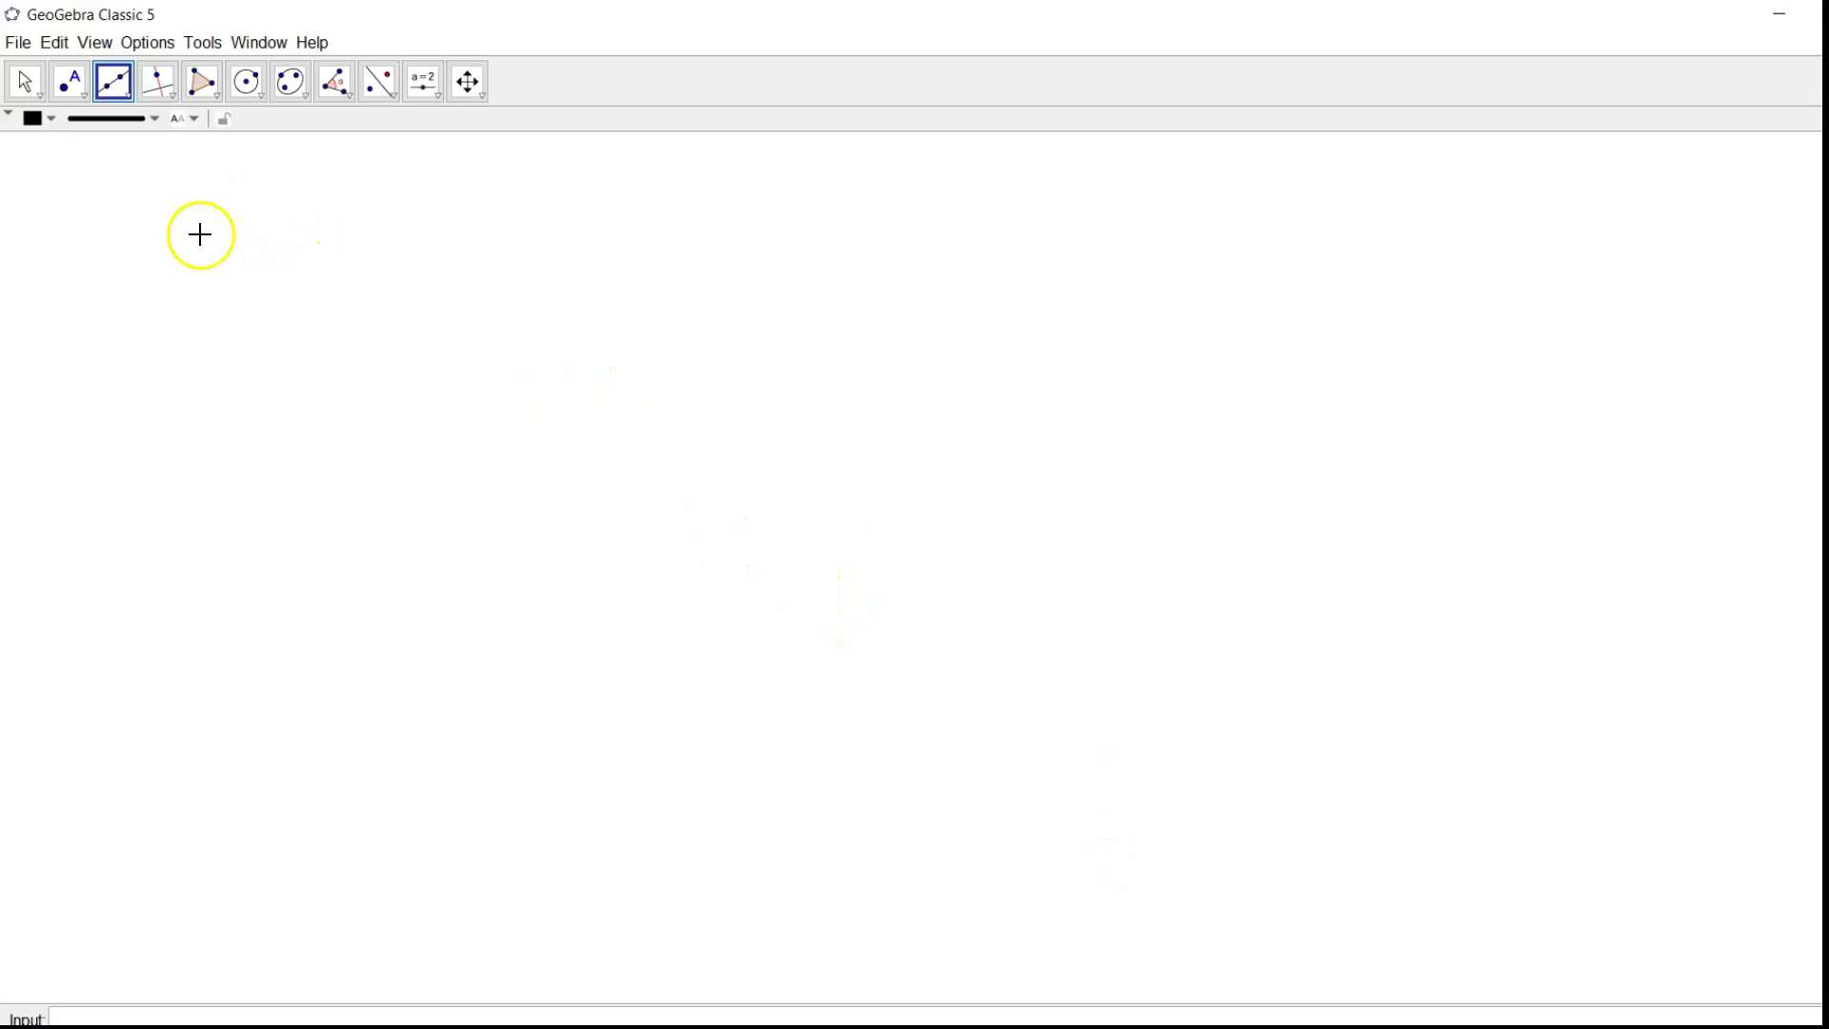
left_click(167, 88)
left_click(172, 91)
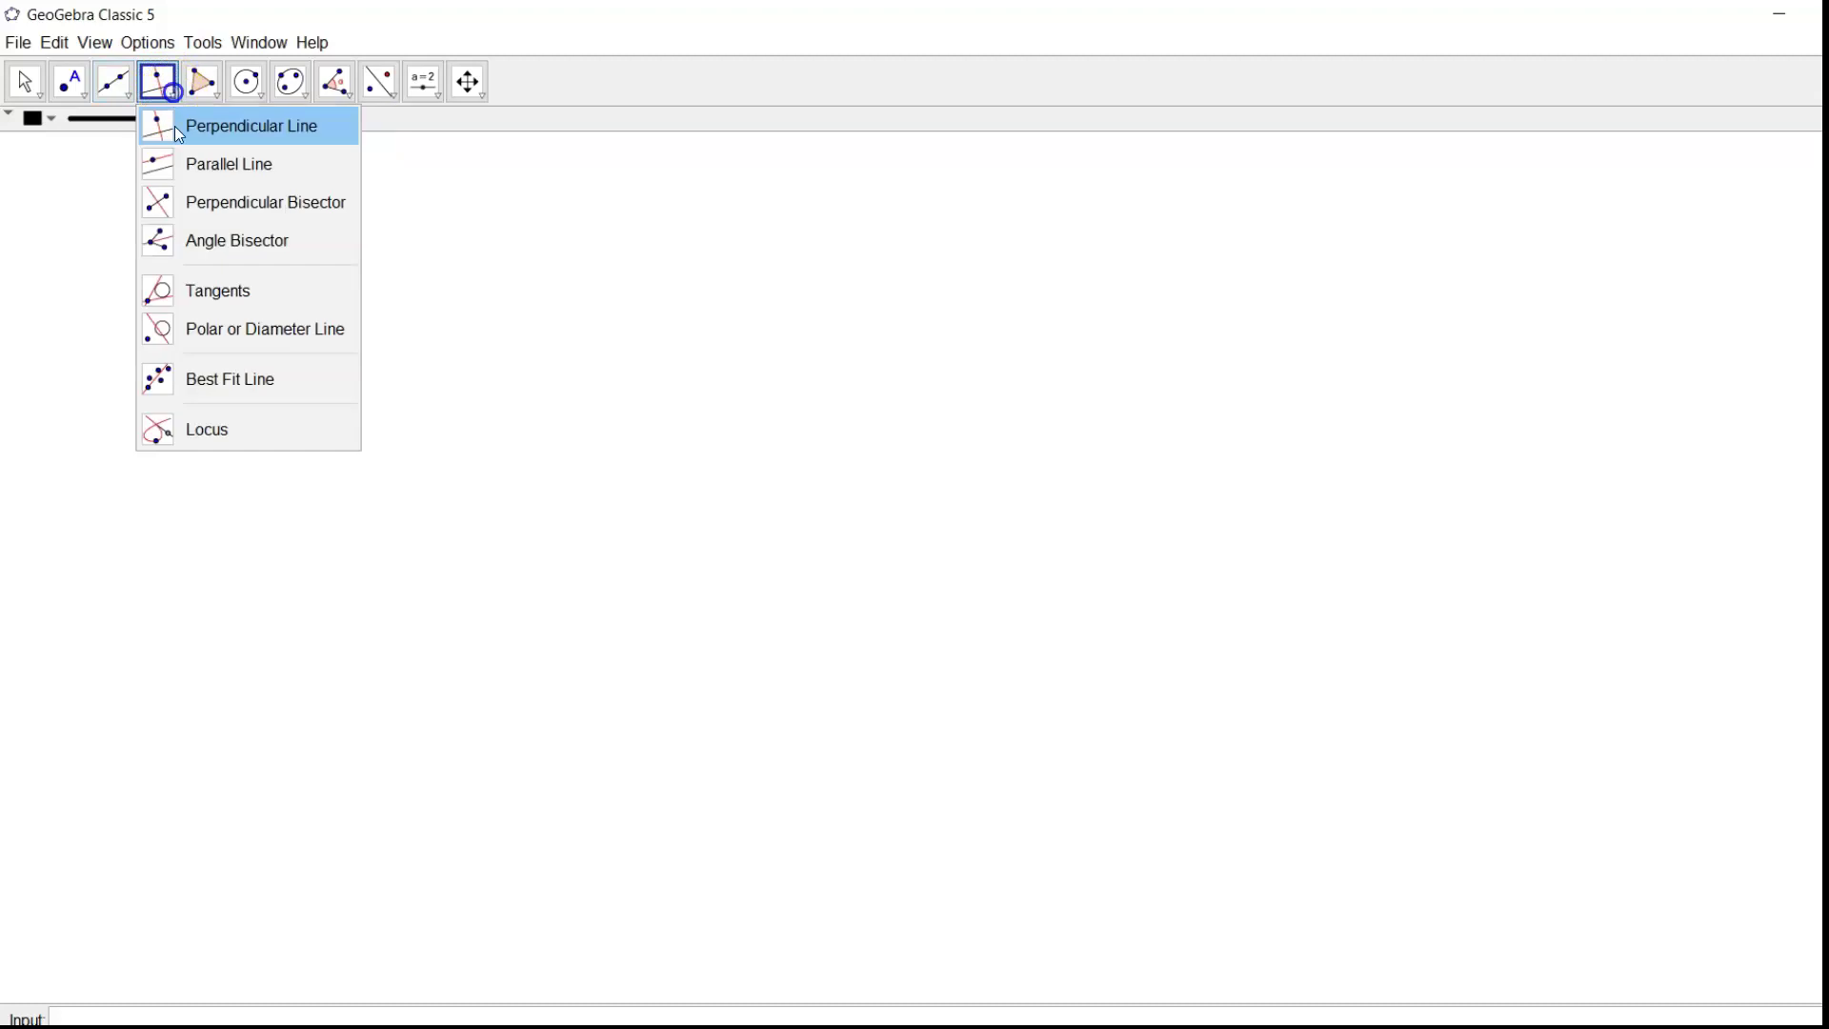
left_click(189, 191)
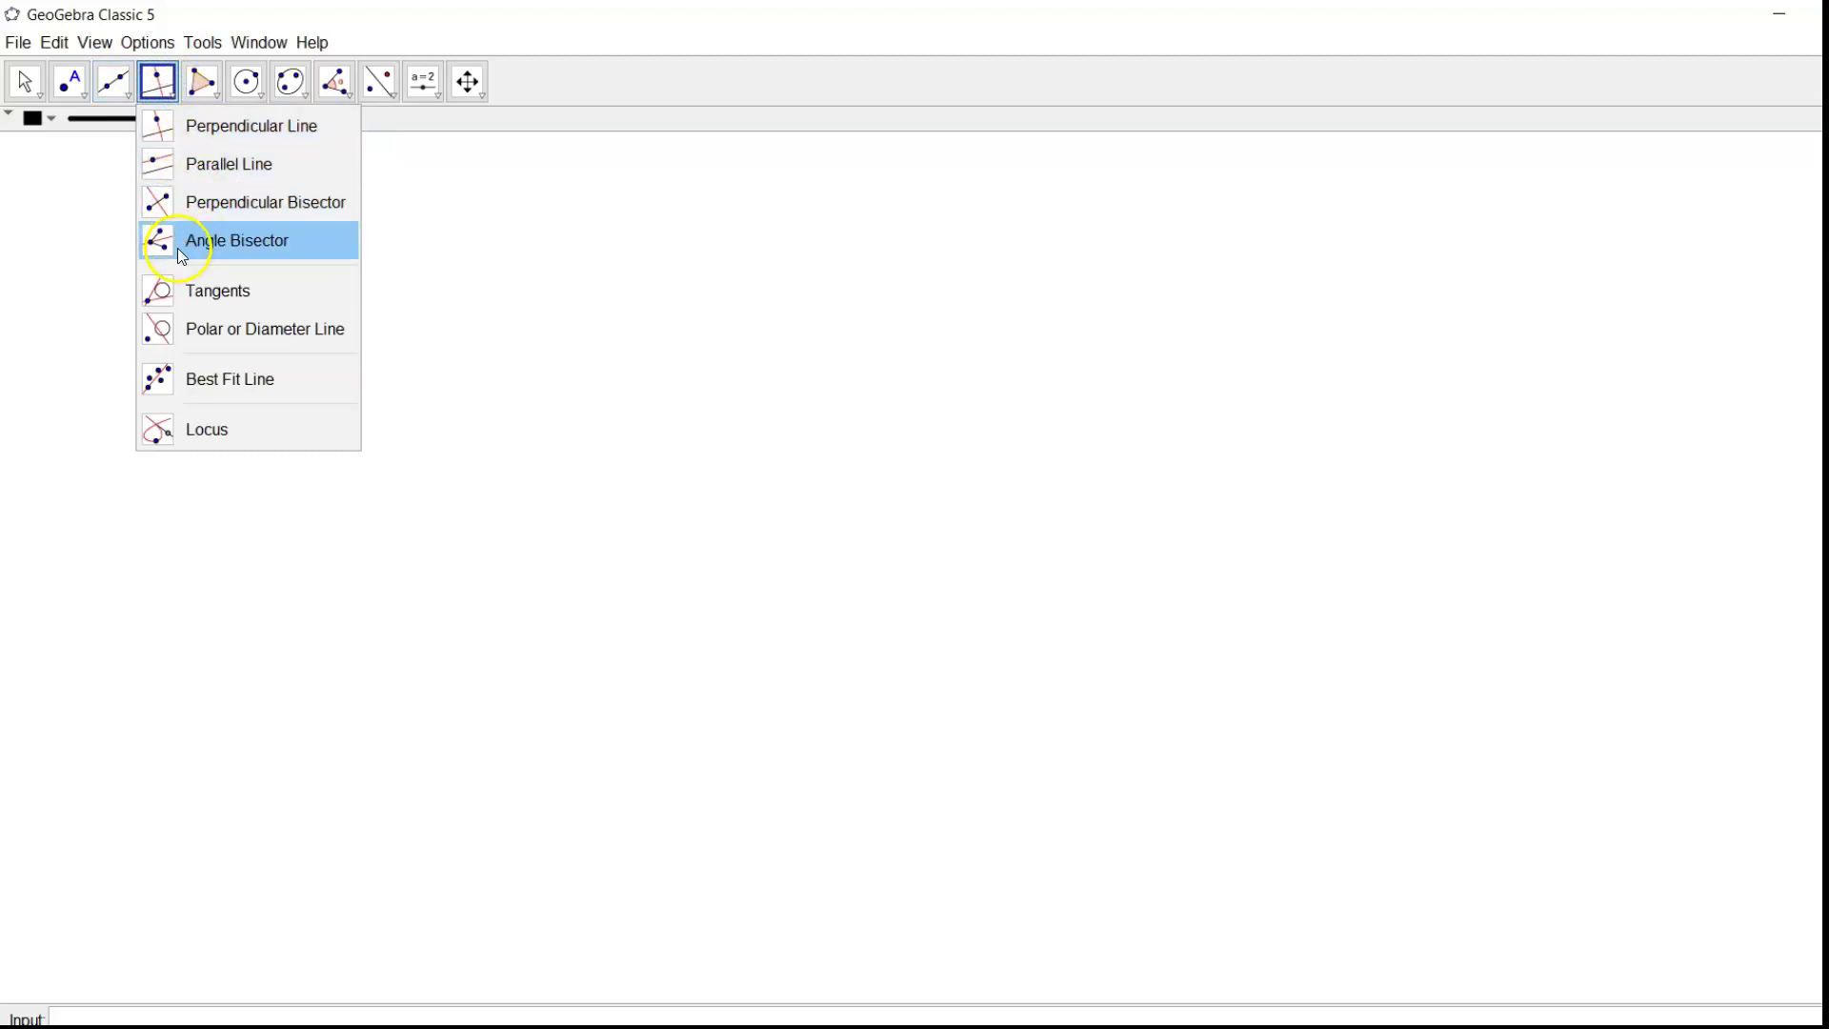
mouse_move(114, 82)
left_click(140, 169)
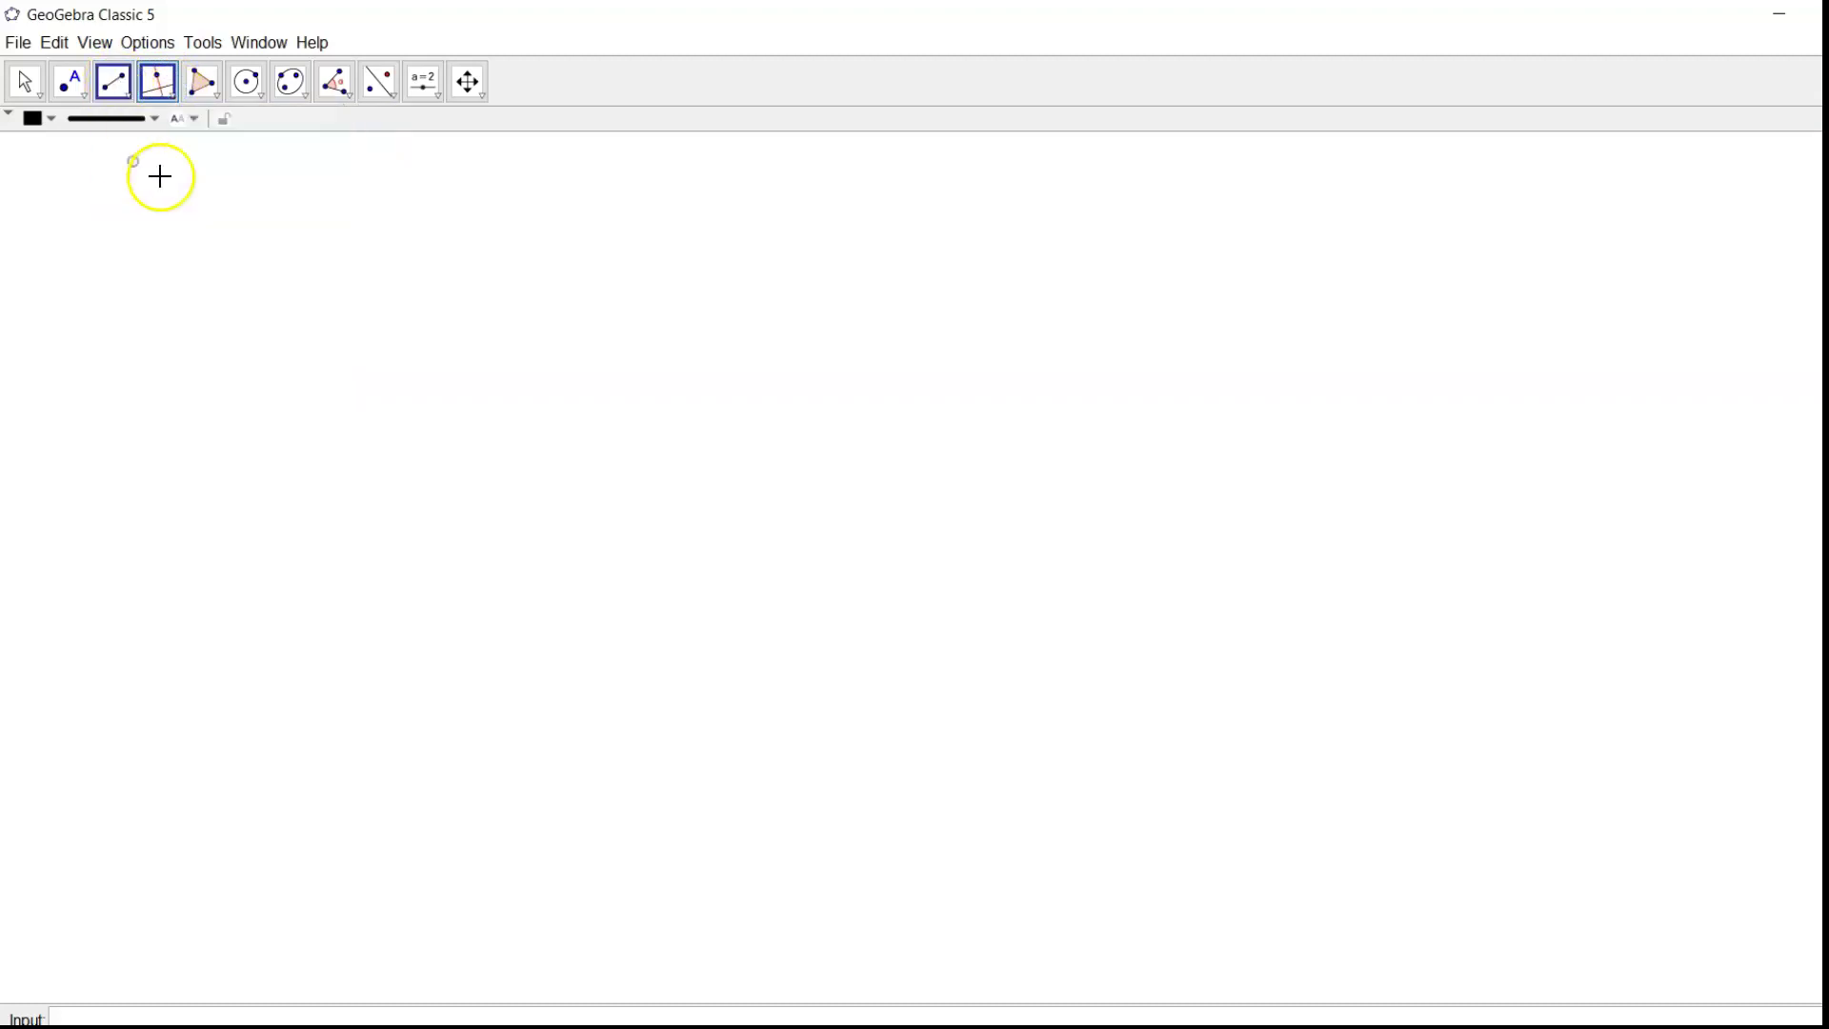
left_click(821, 712)
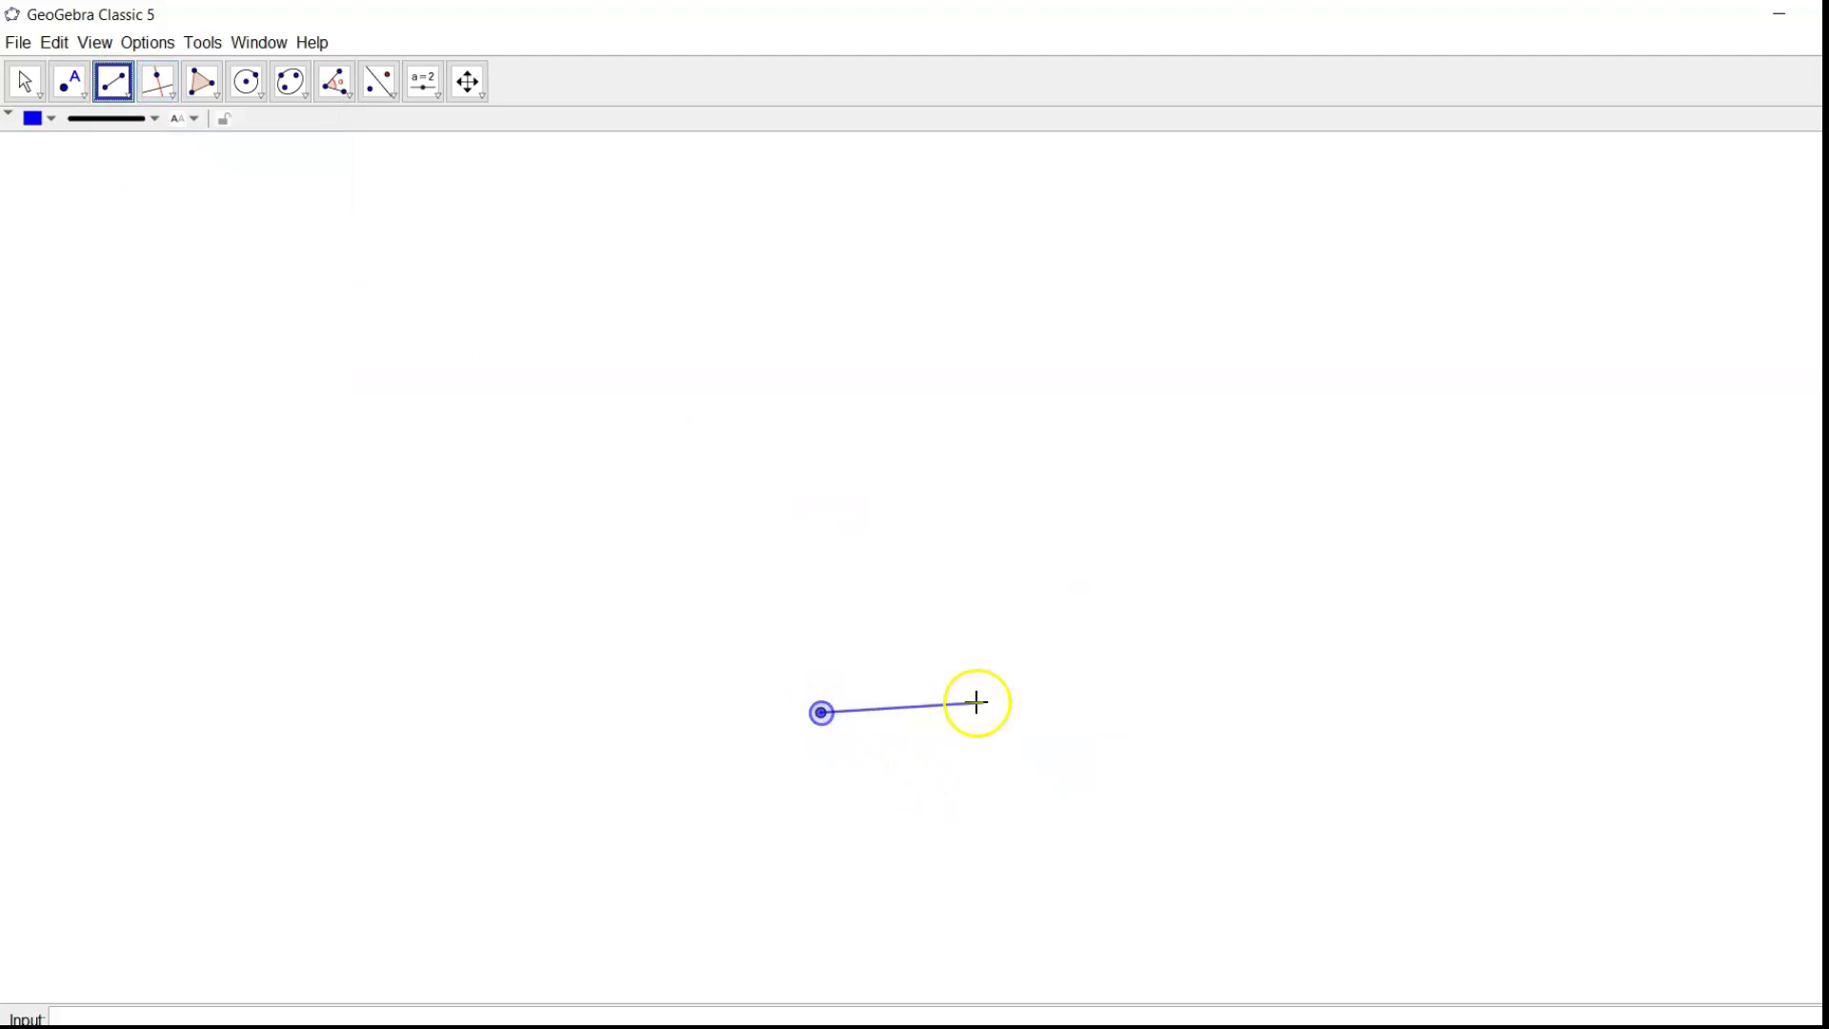
right_click(1037, 708)
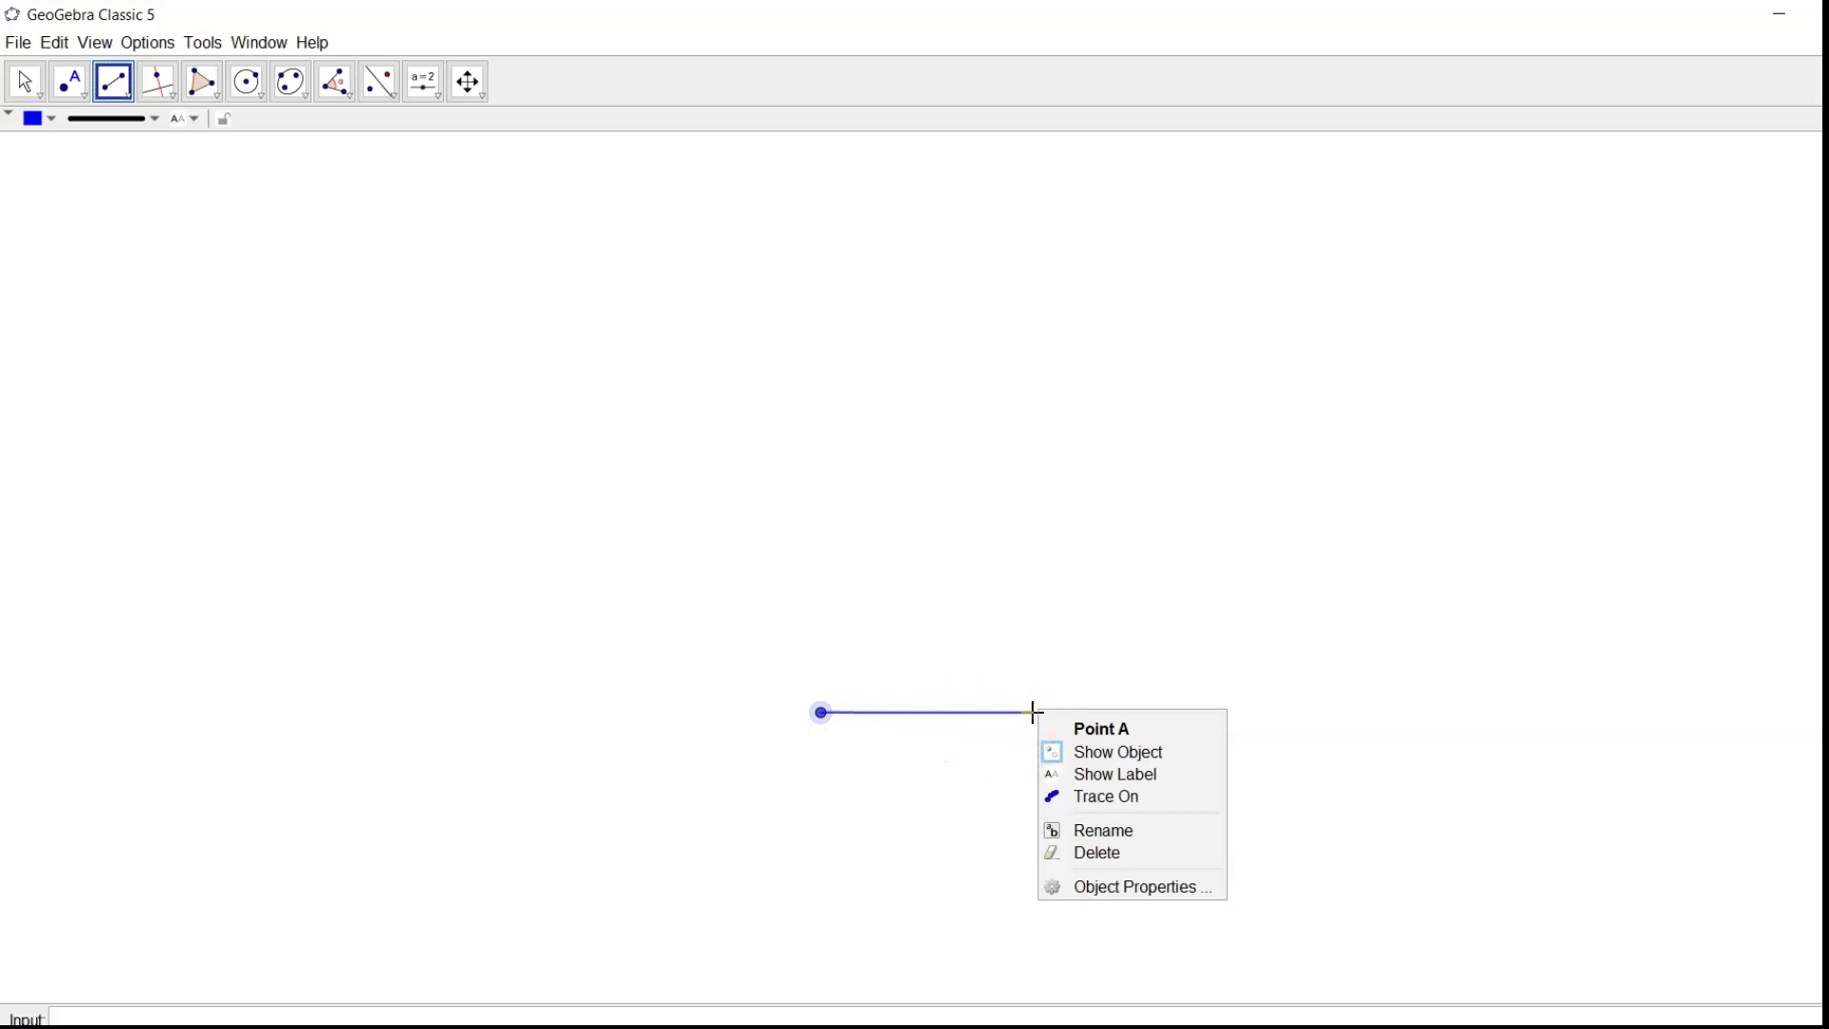
left_click(1033, 712)
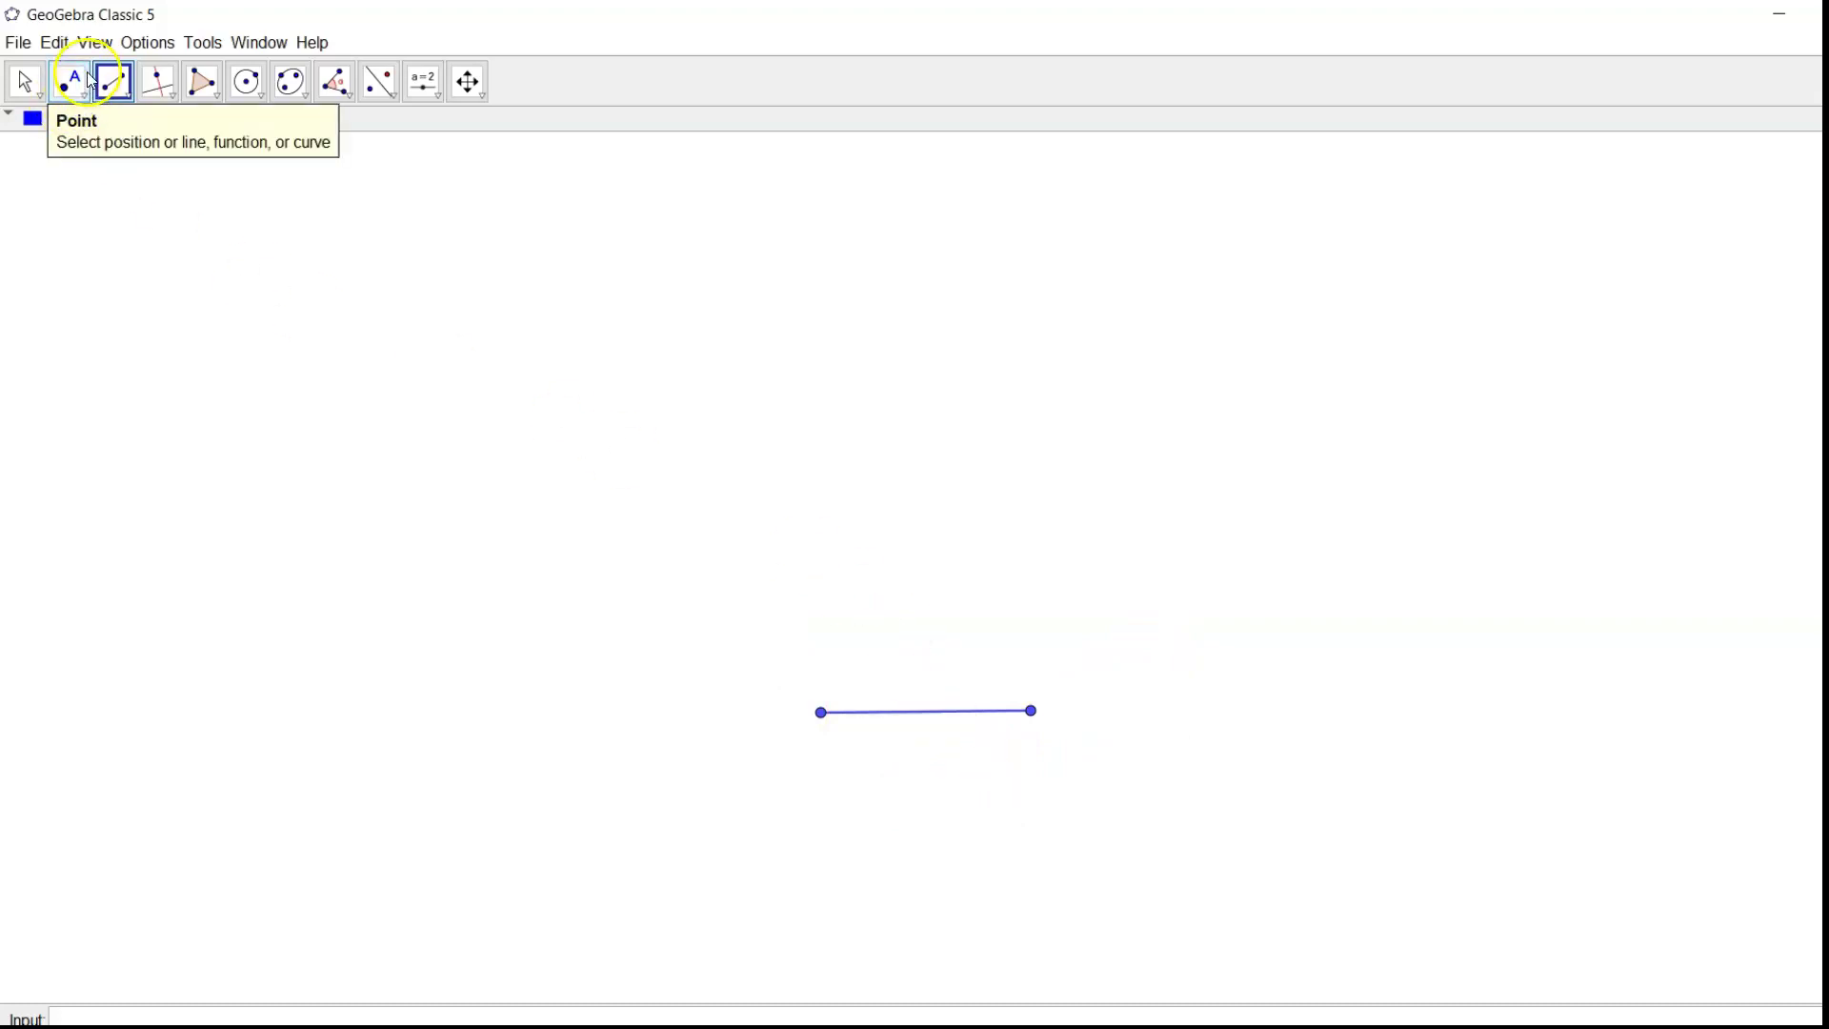
Step: Construct the perpendicular bisector of segment AB
left_click(177, 98)
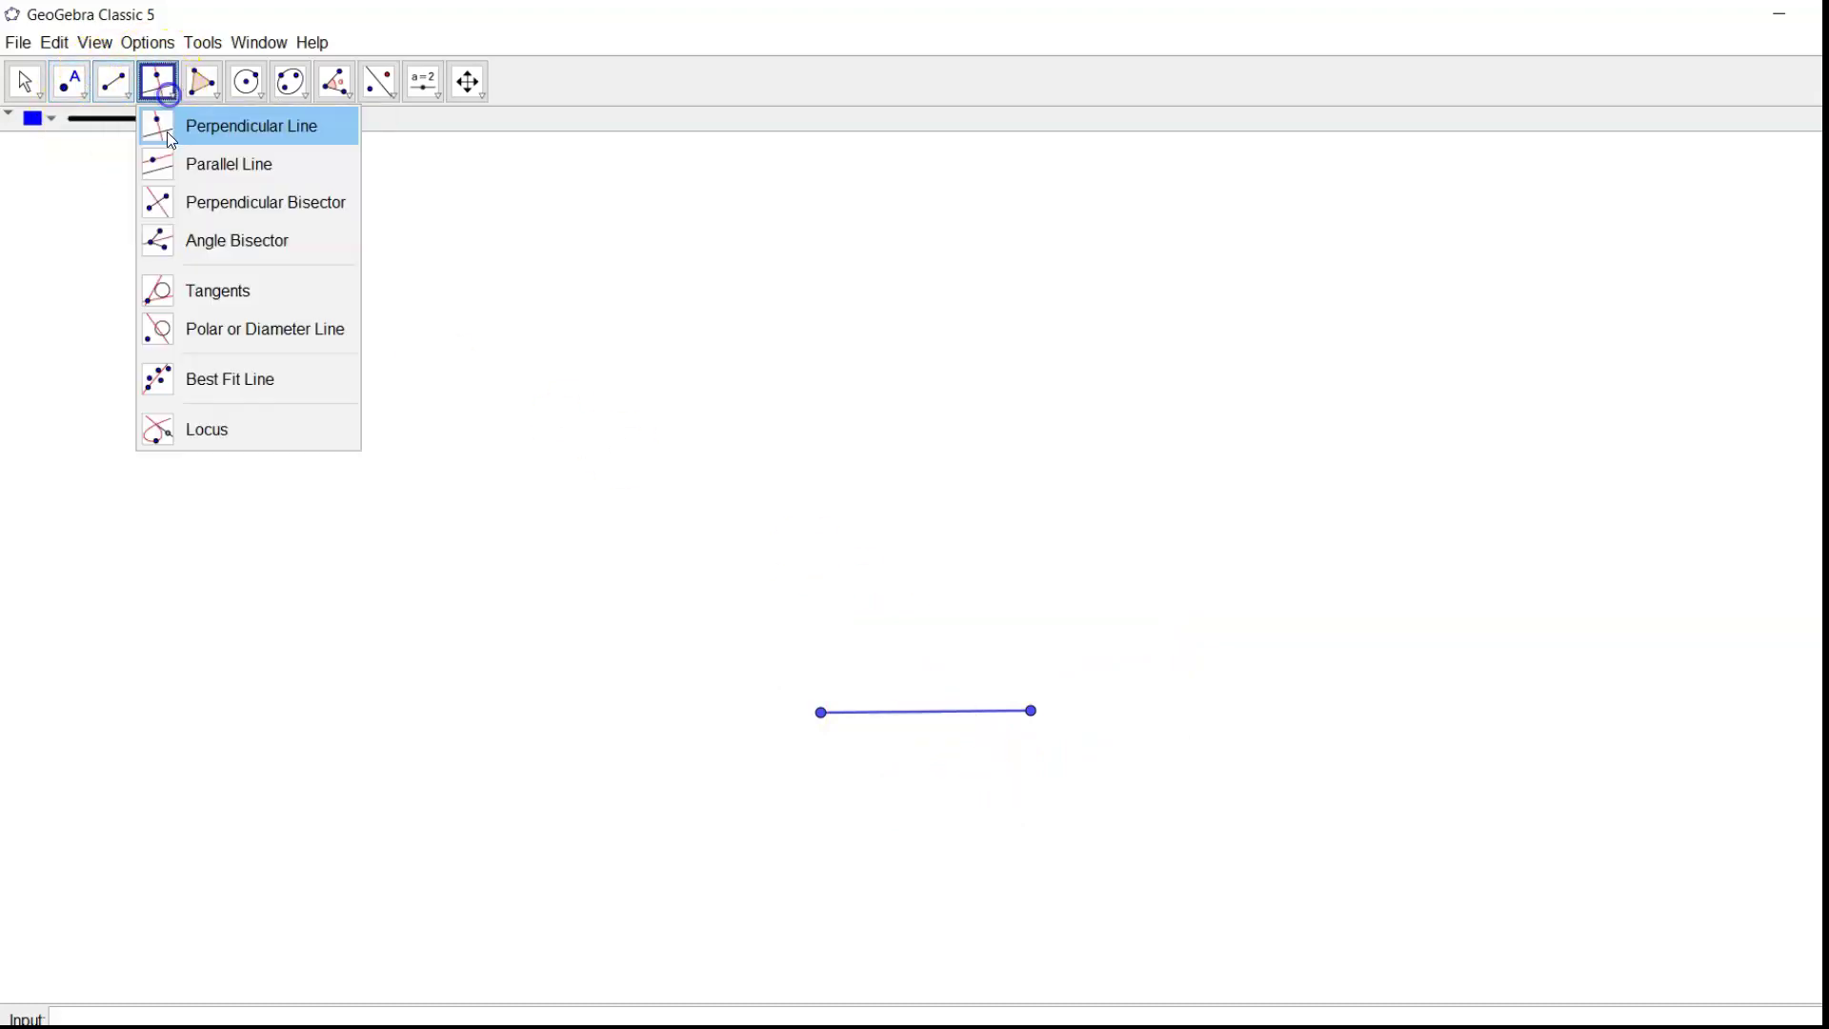
left_click(176, 202)
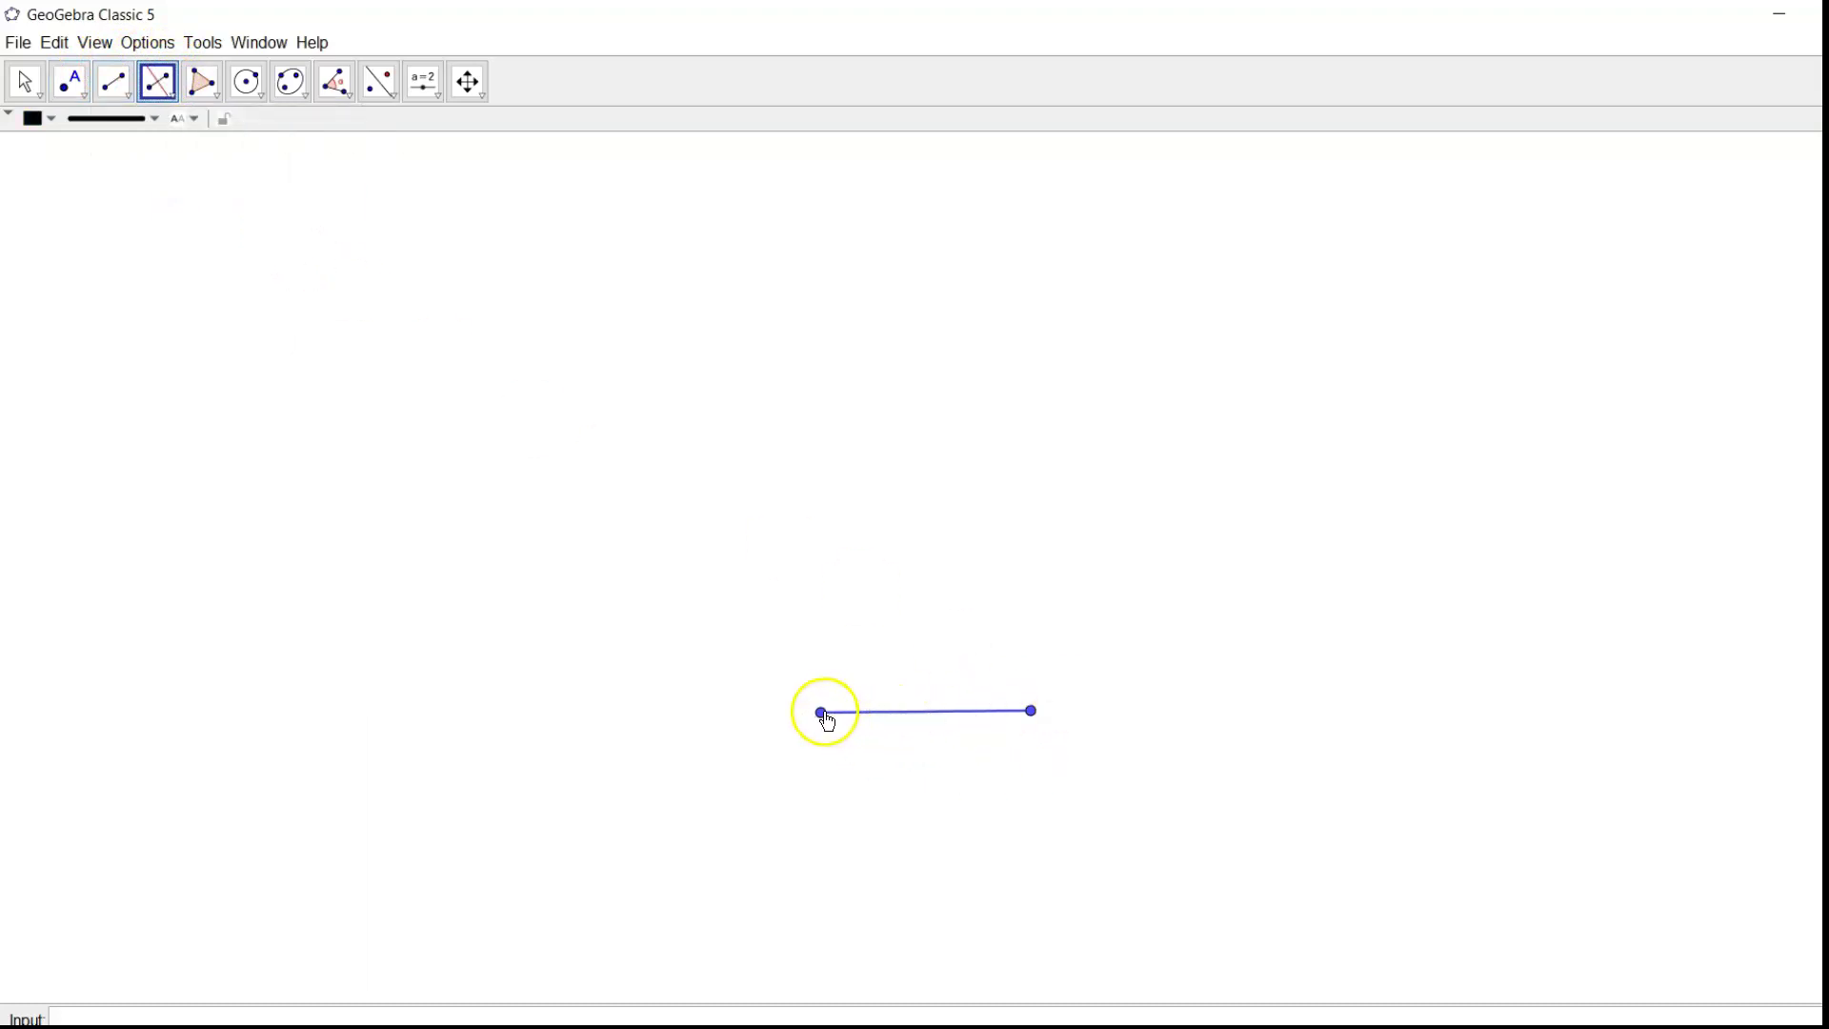
left_click(823, 714)
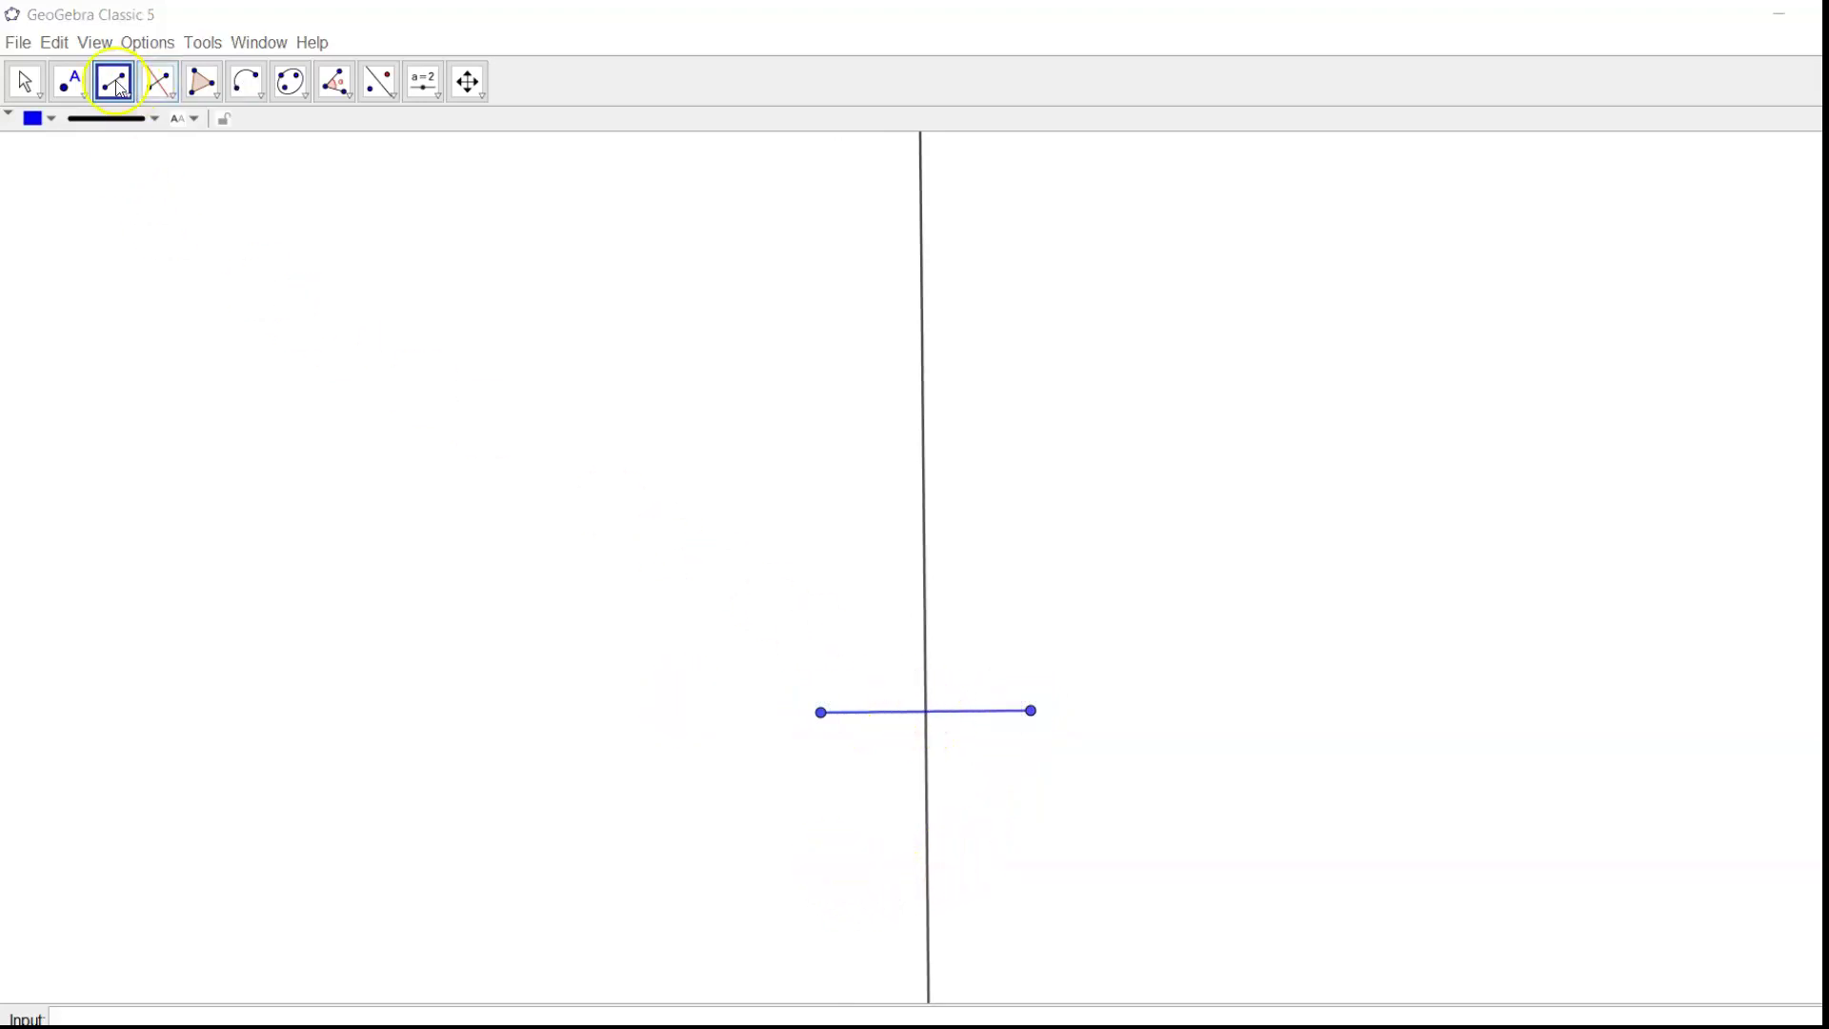
Step: Mark midpoint M of AB with the Midpoint or Center tool
left_click(76, 89)
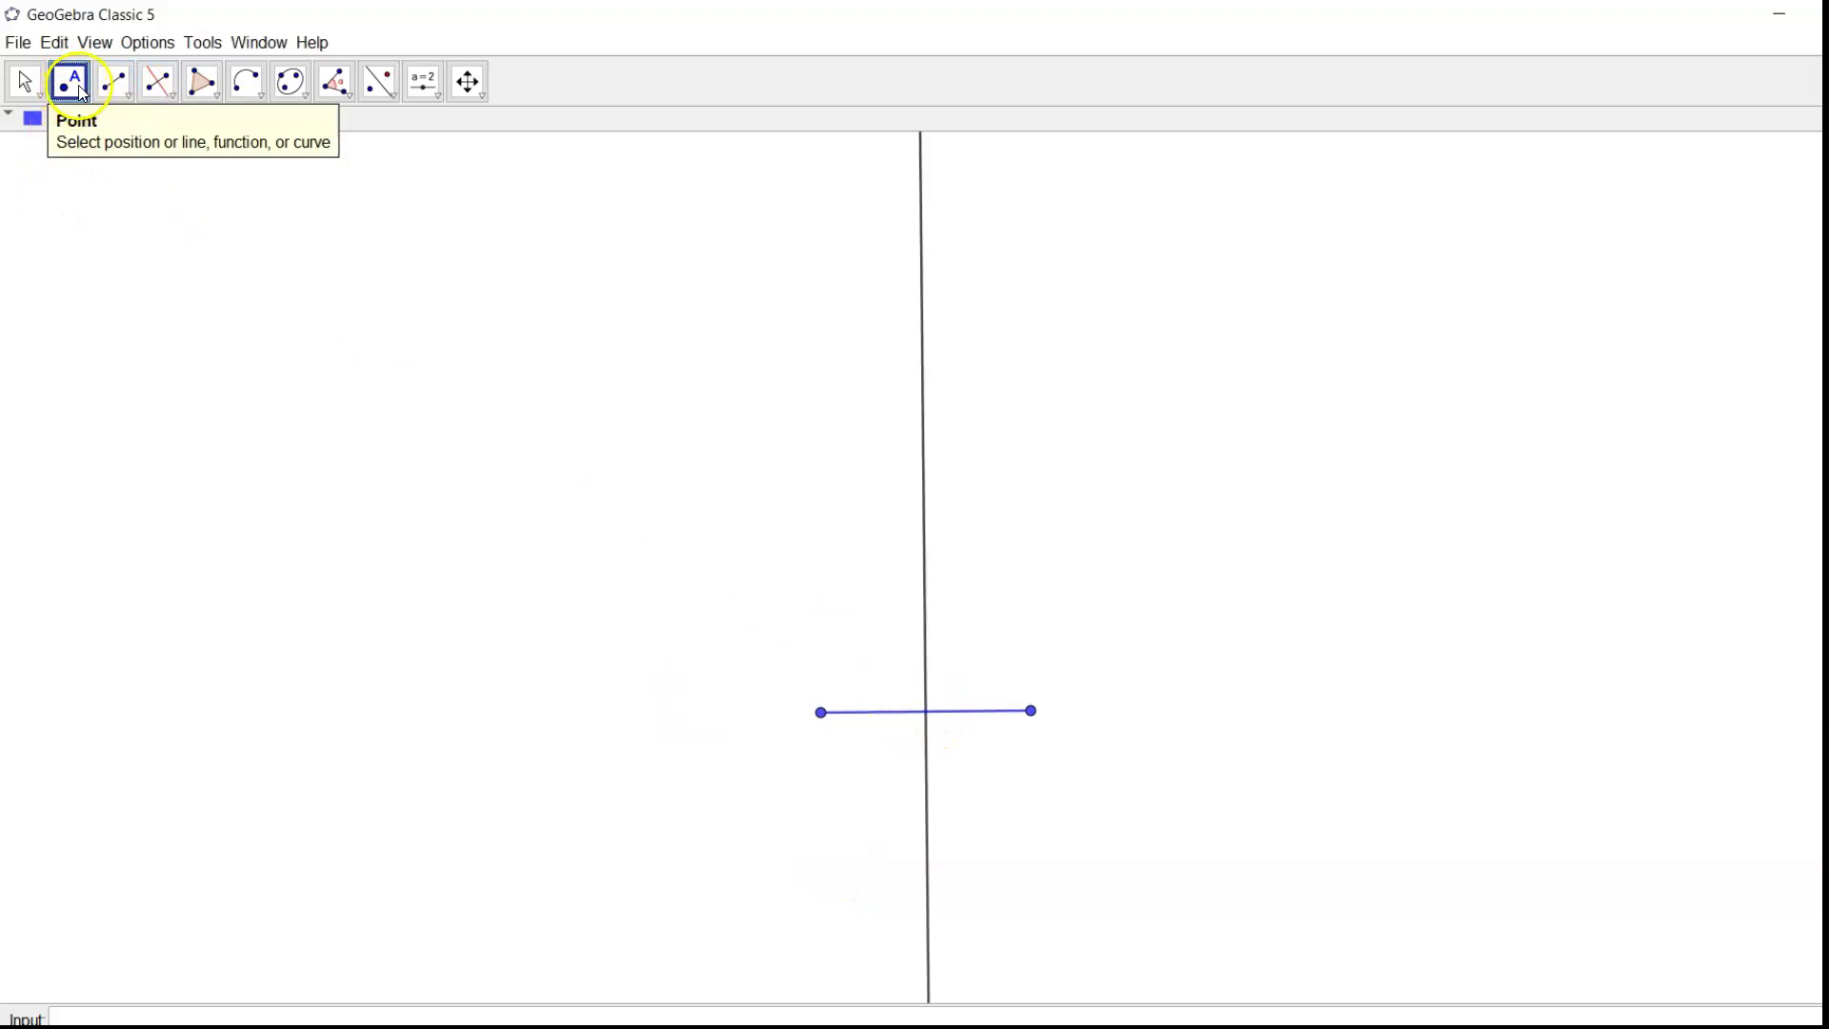
left_click_drag(84, 99, 114, 290)
left_click(825, 721)
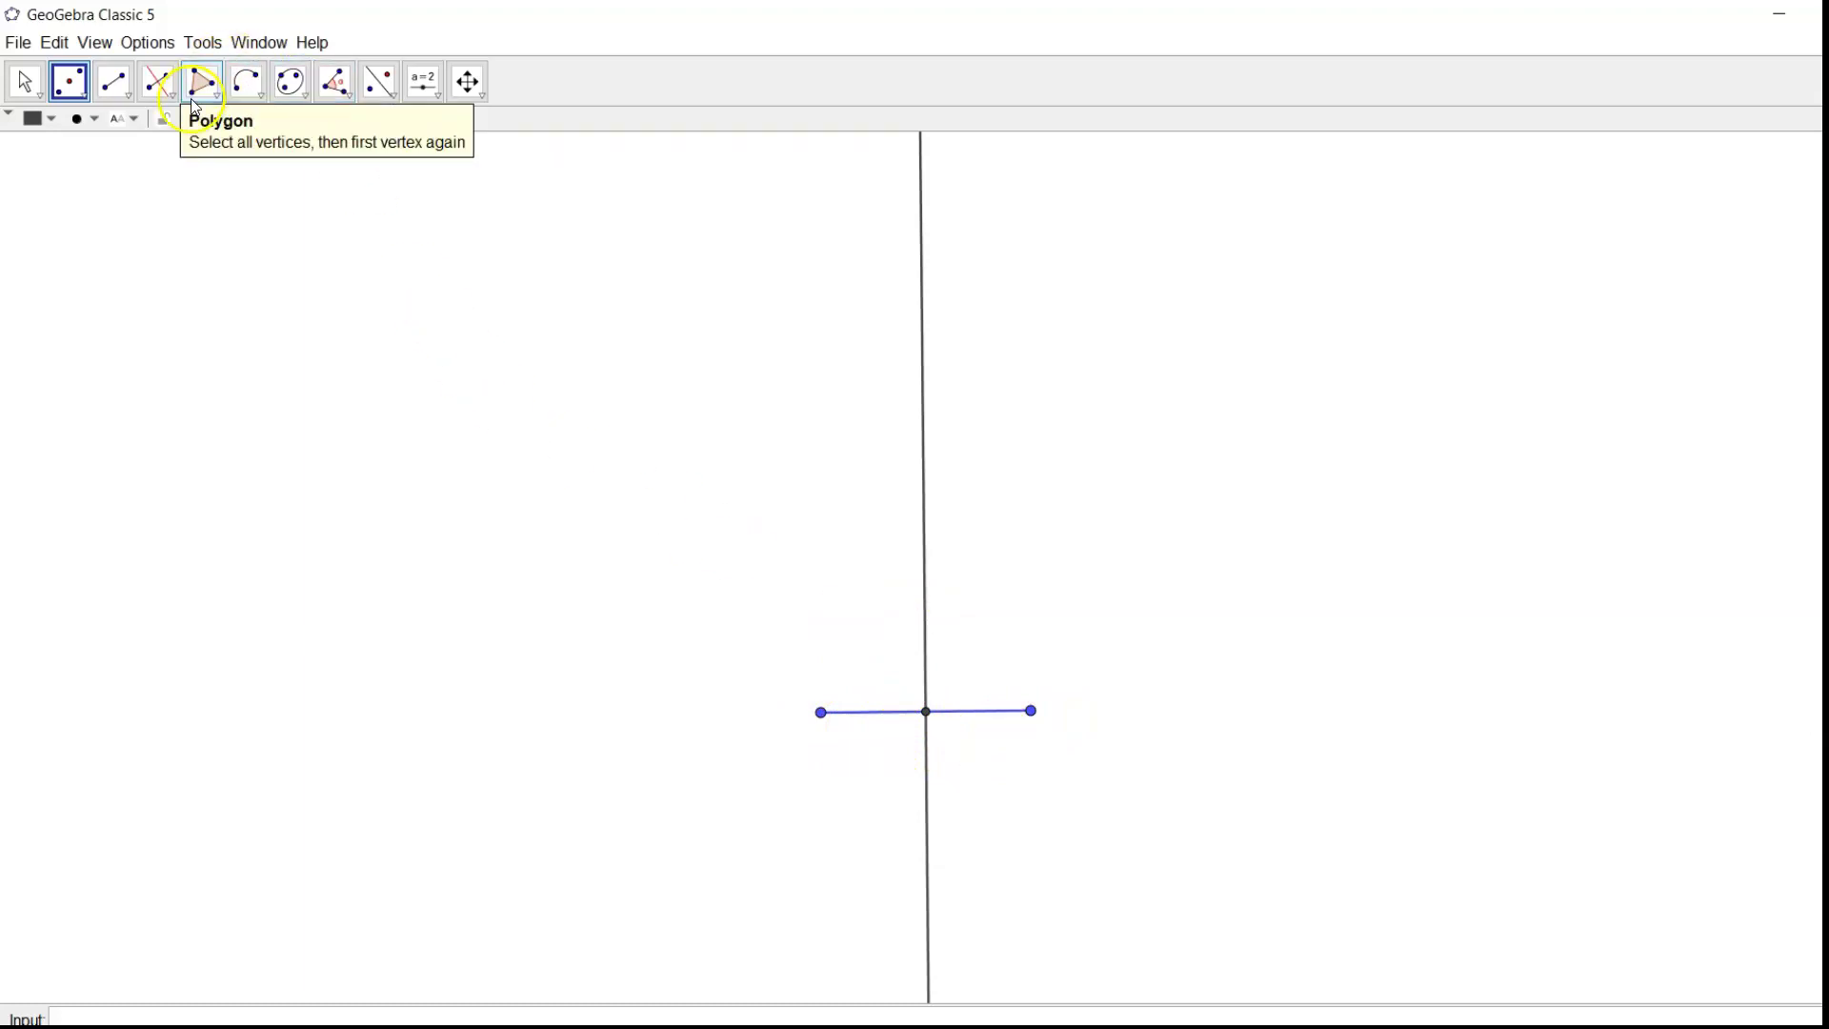
Step: Draw a semicircle on segment AB from A to B
left_click(269, 105)
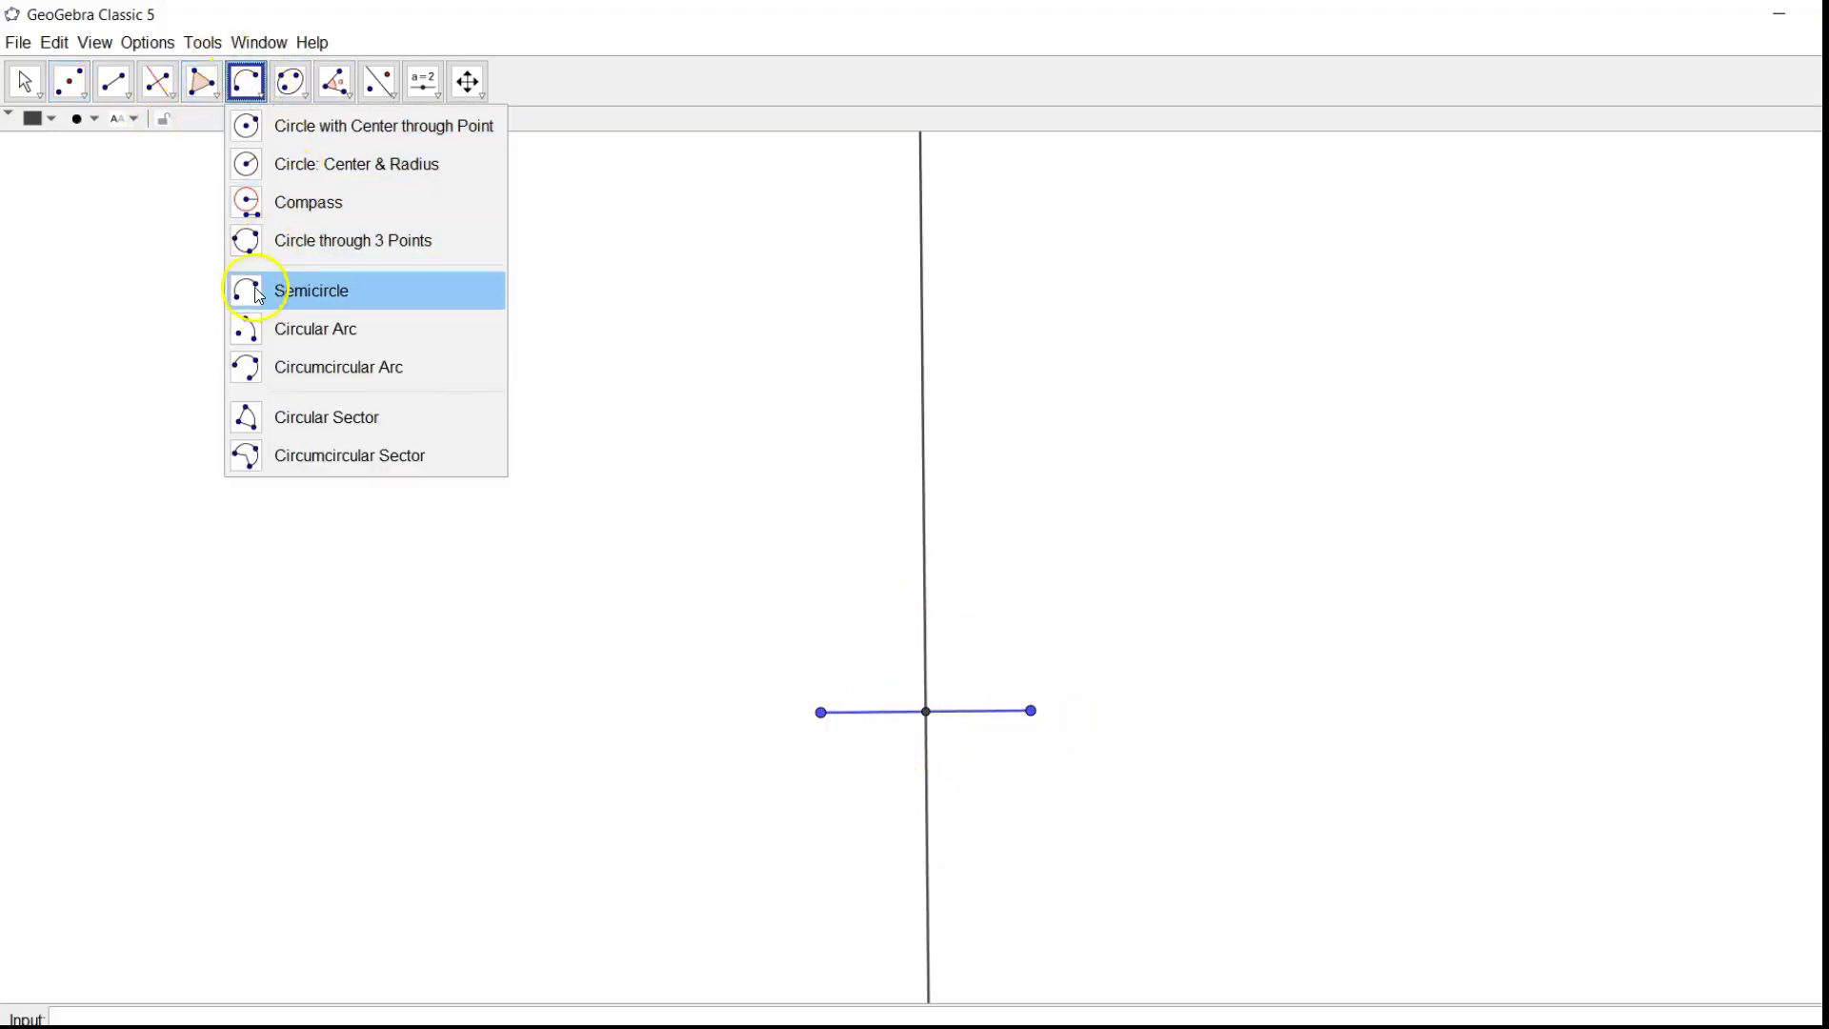
left_click(285, 303)
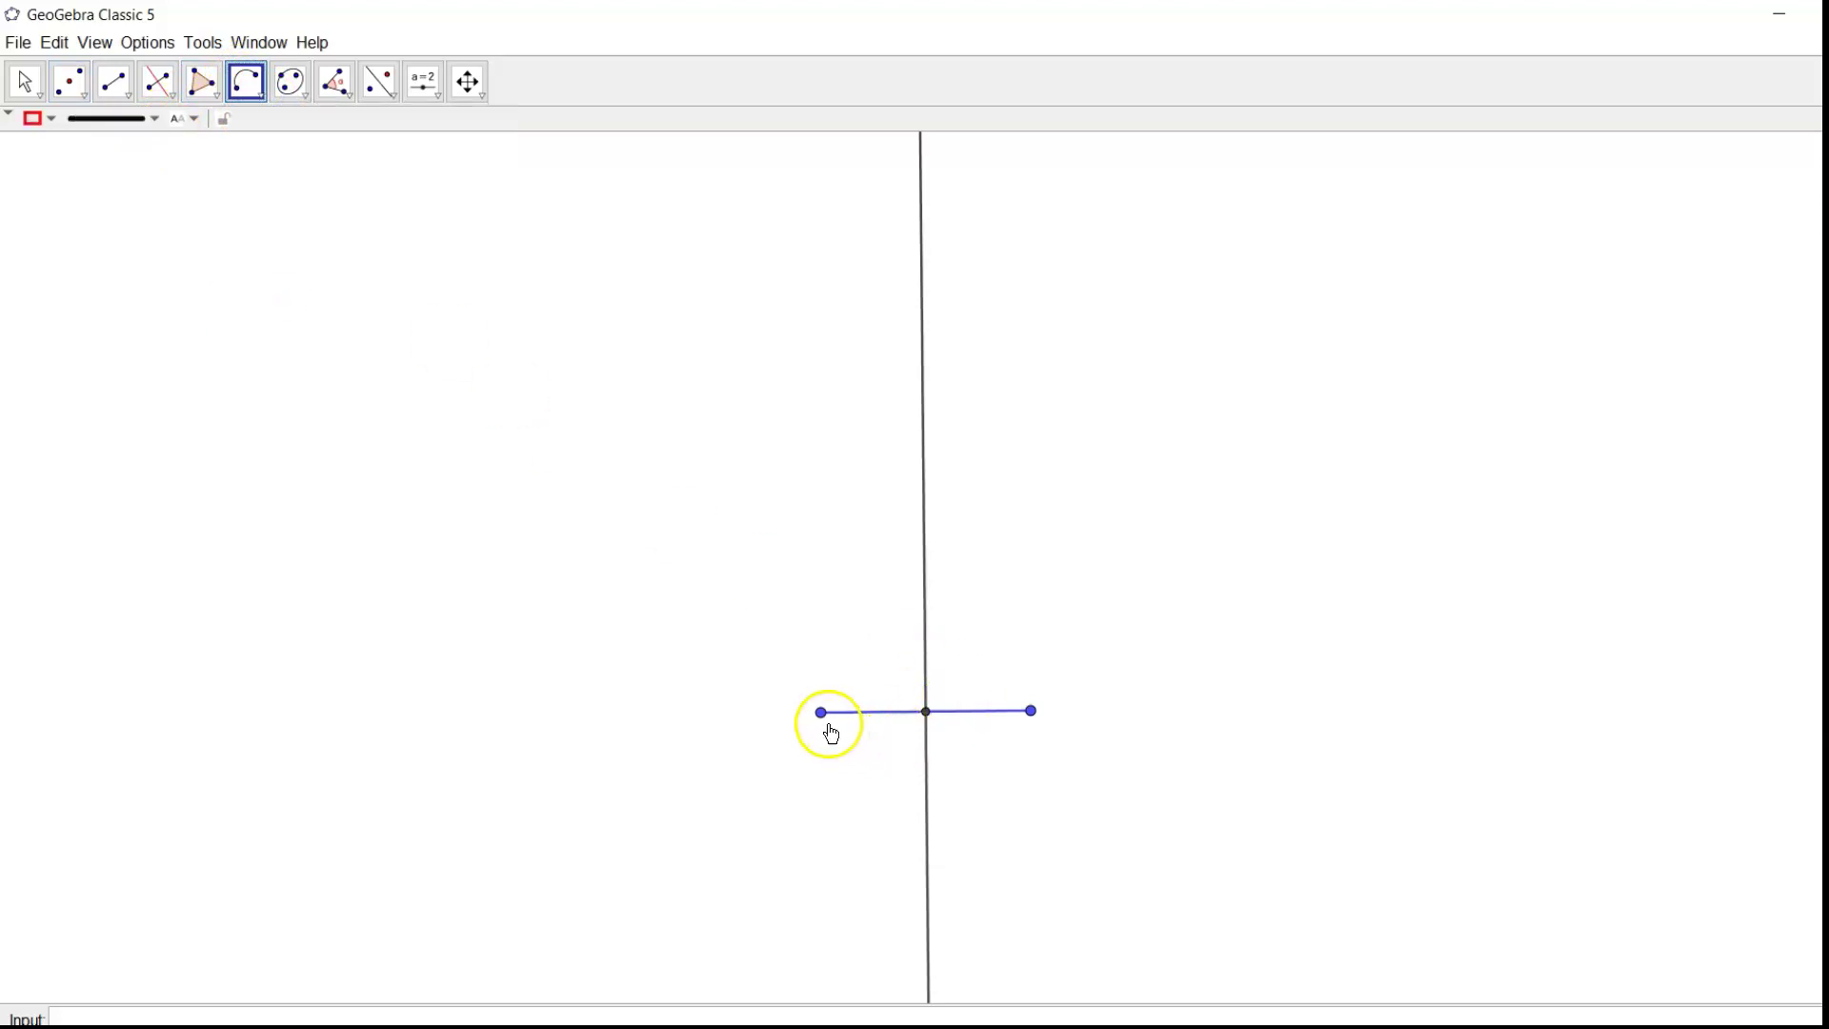
left_click(821, 713)
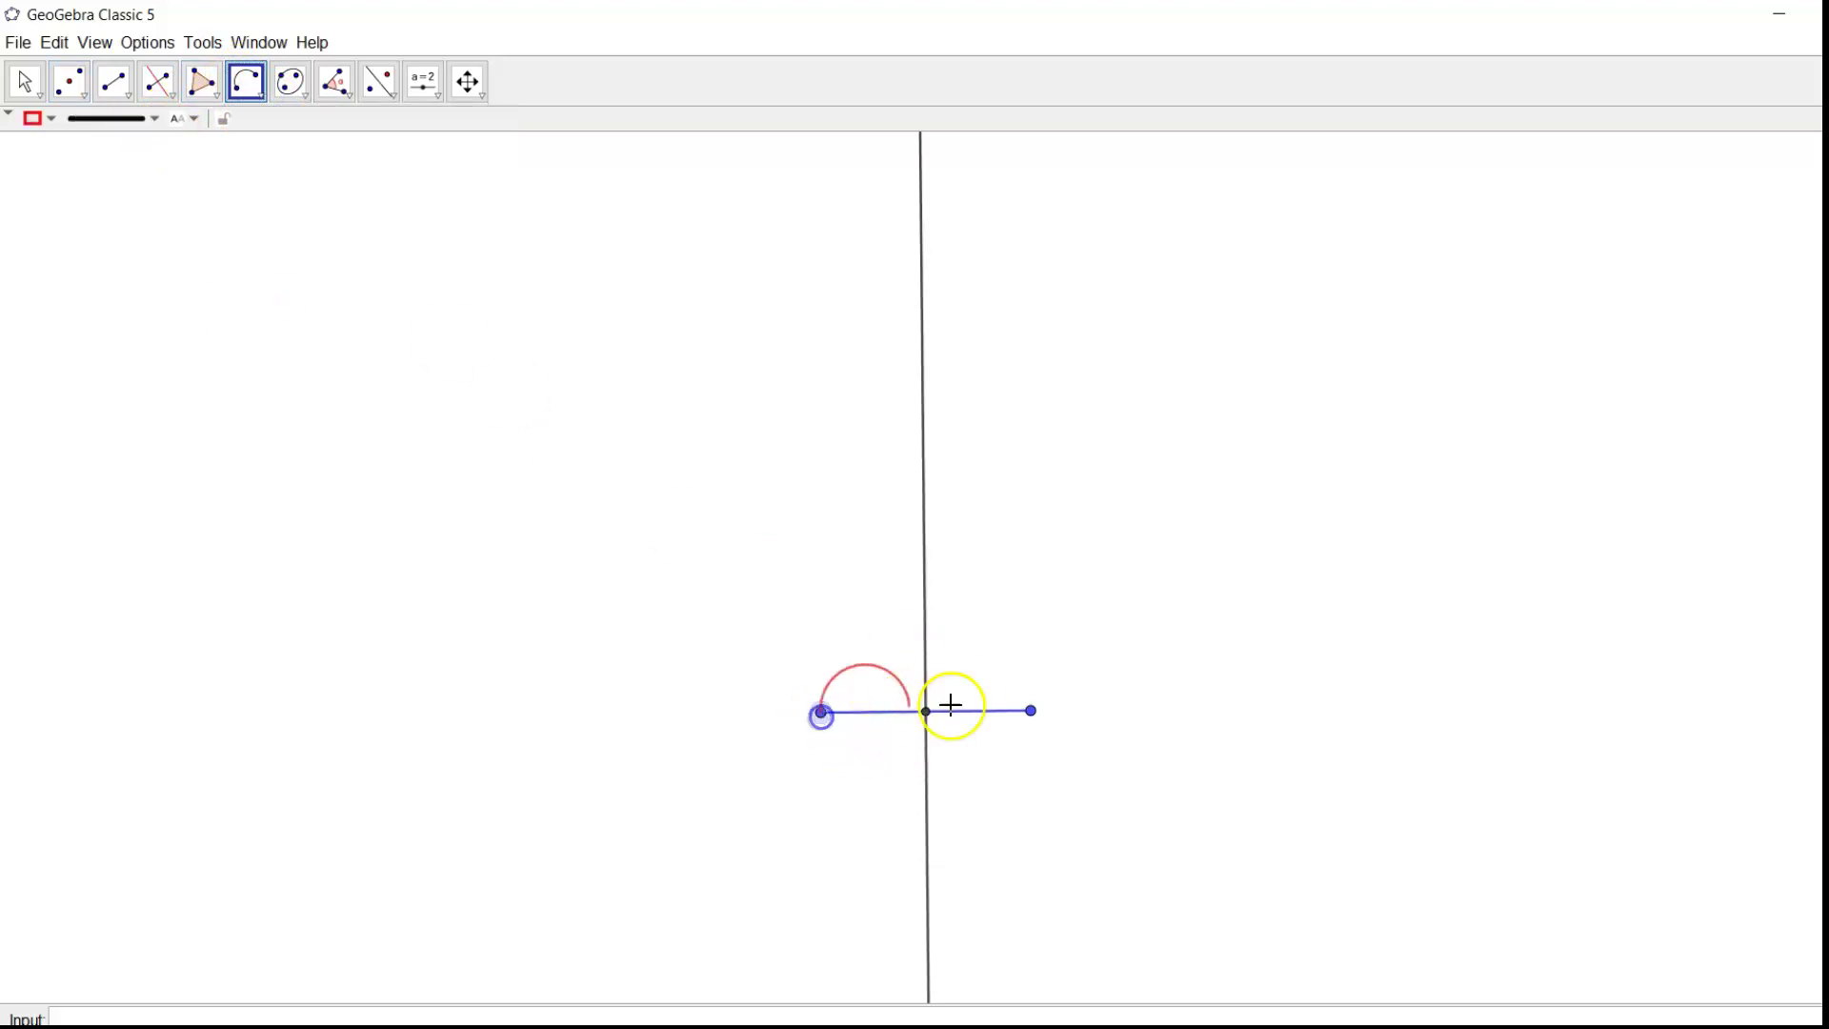
left_click(1031, 711)
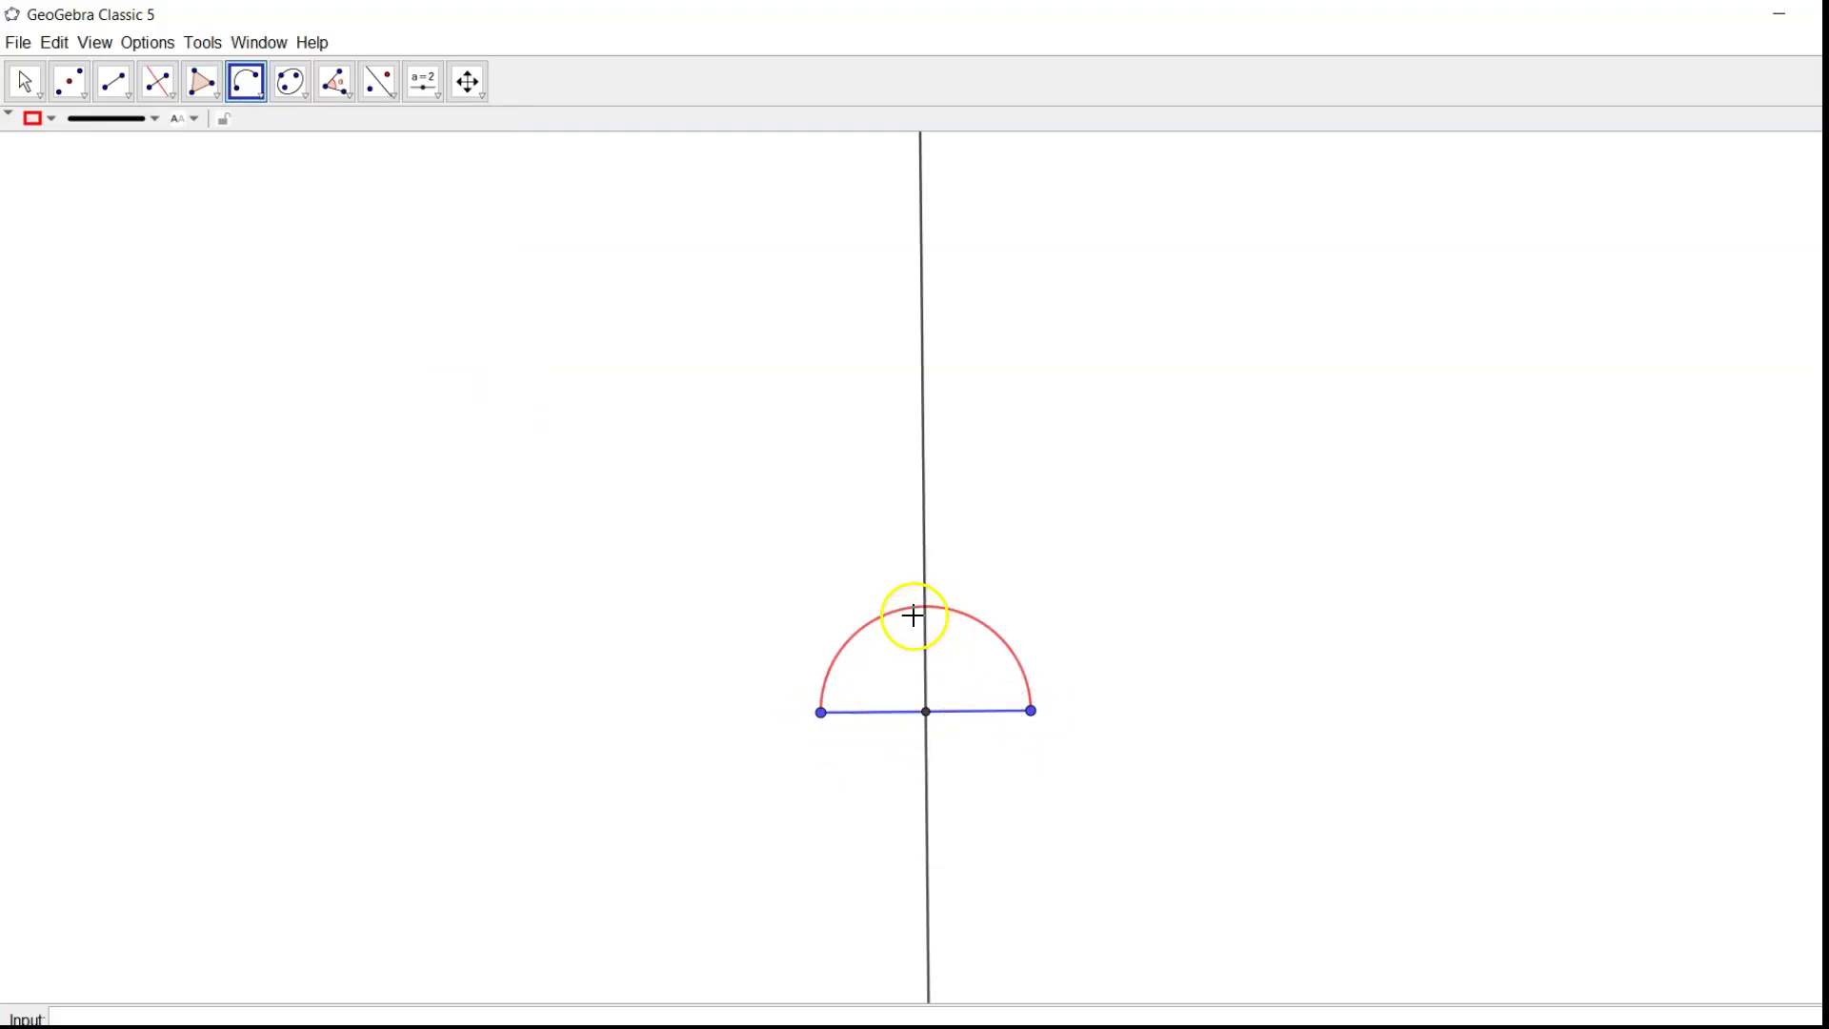
Step: Place point N where the semicircle meets the perpendicular bisector
left_click(85, 92)
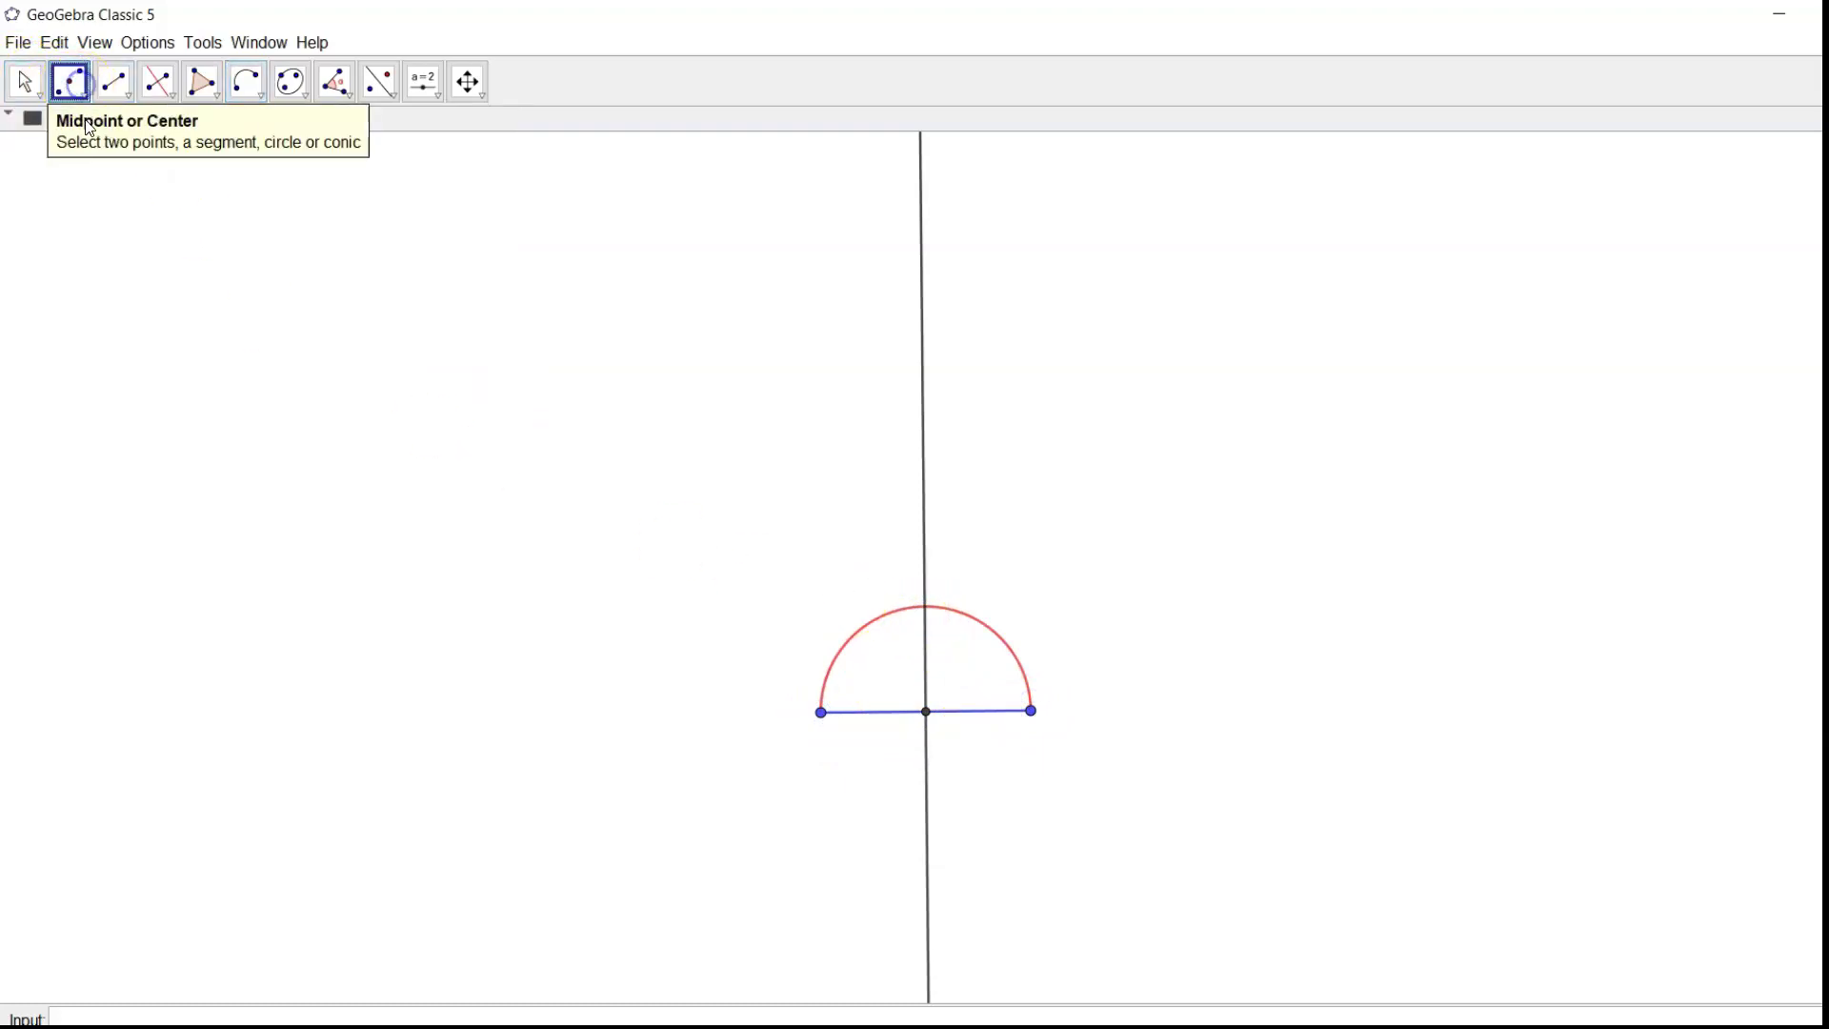
left_click(84, 96)
left_click(73, 136)
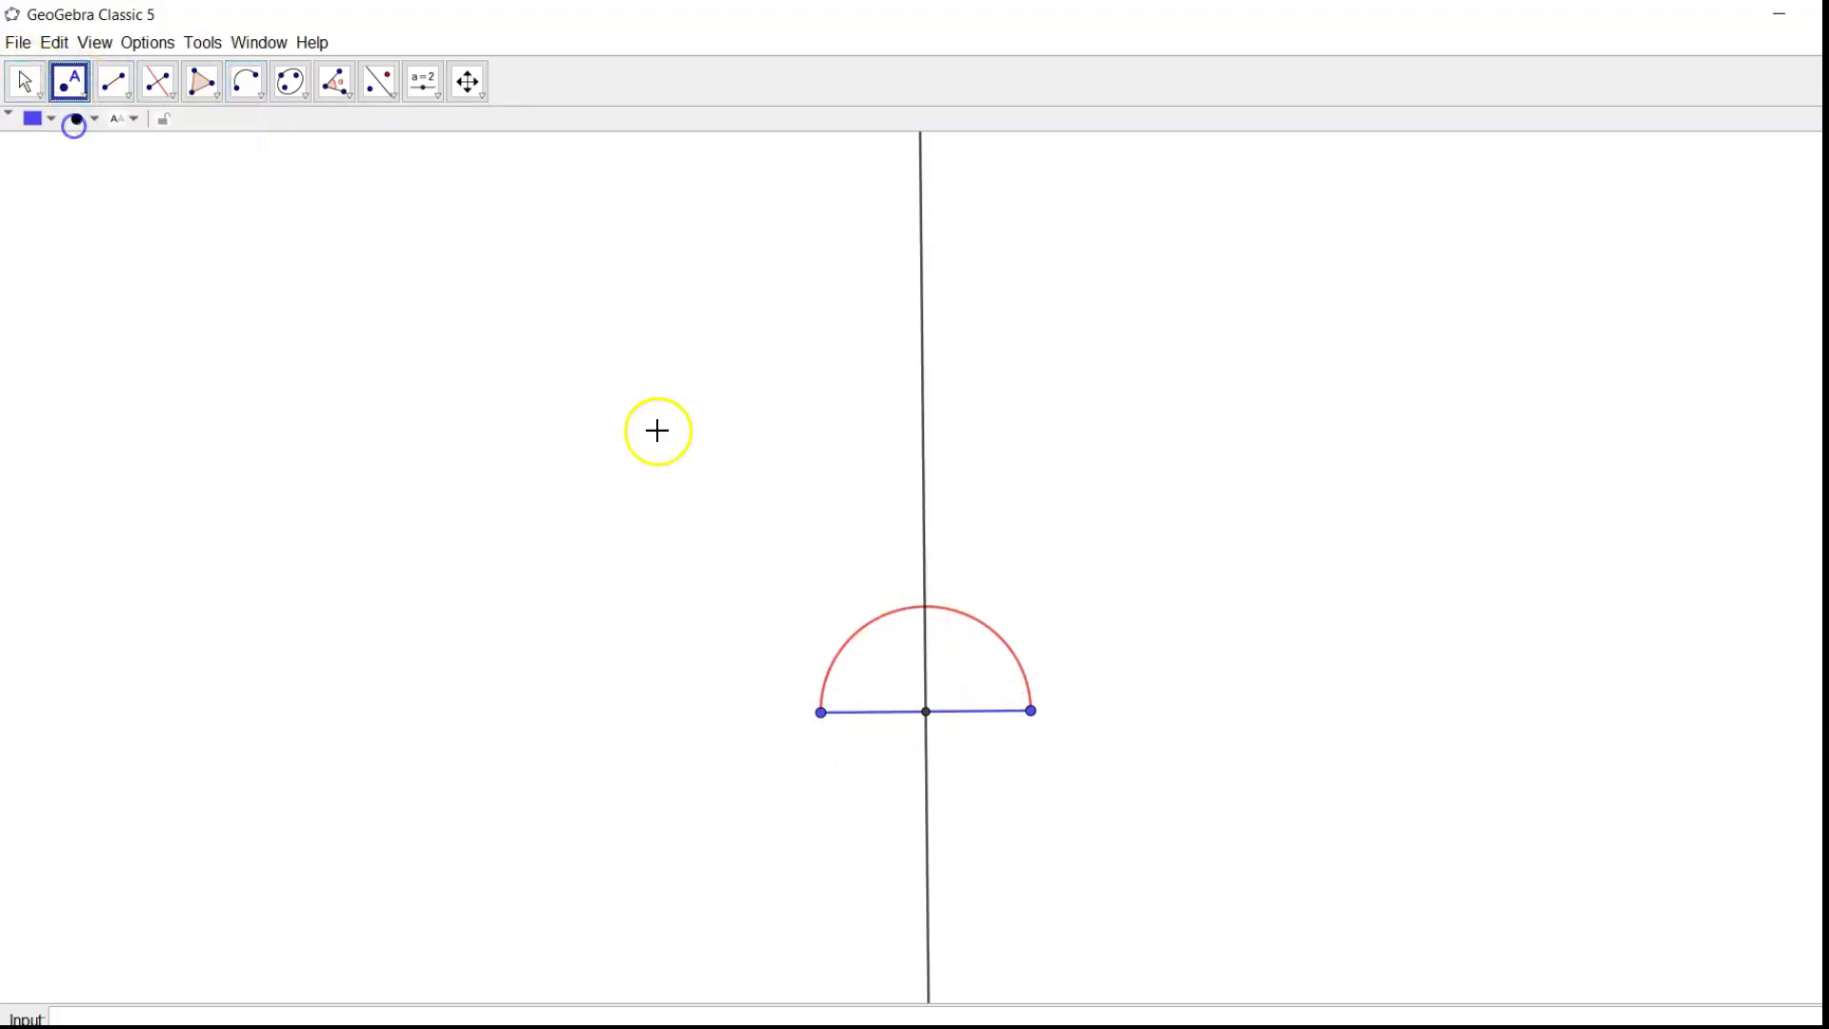
left_click(926, 607)
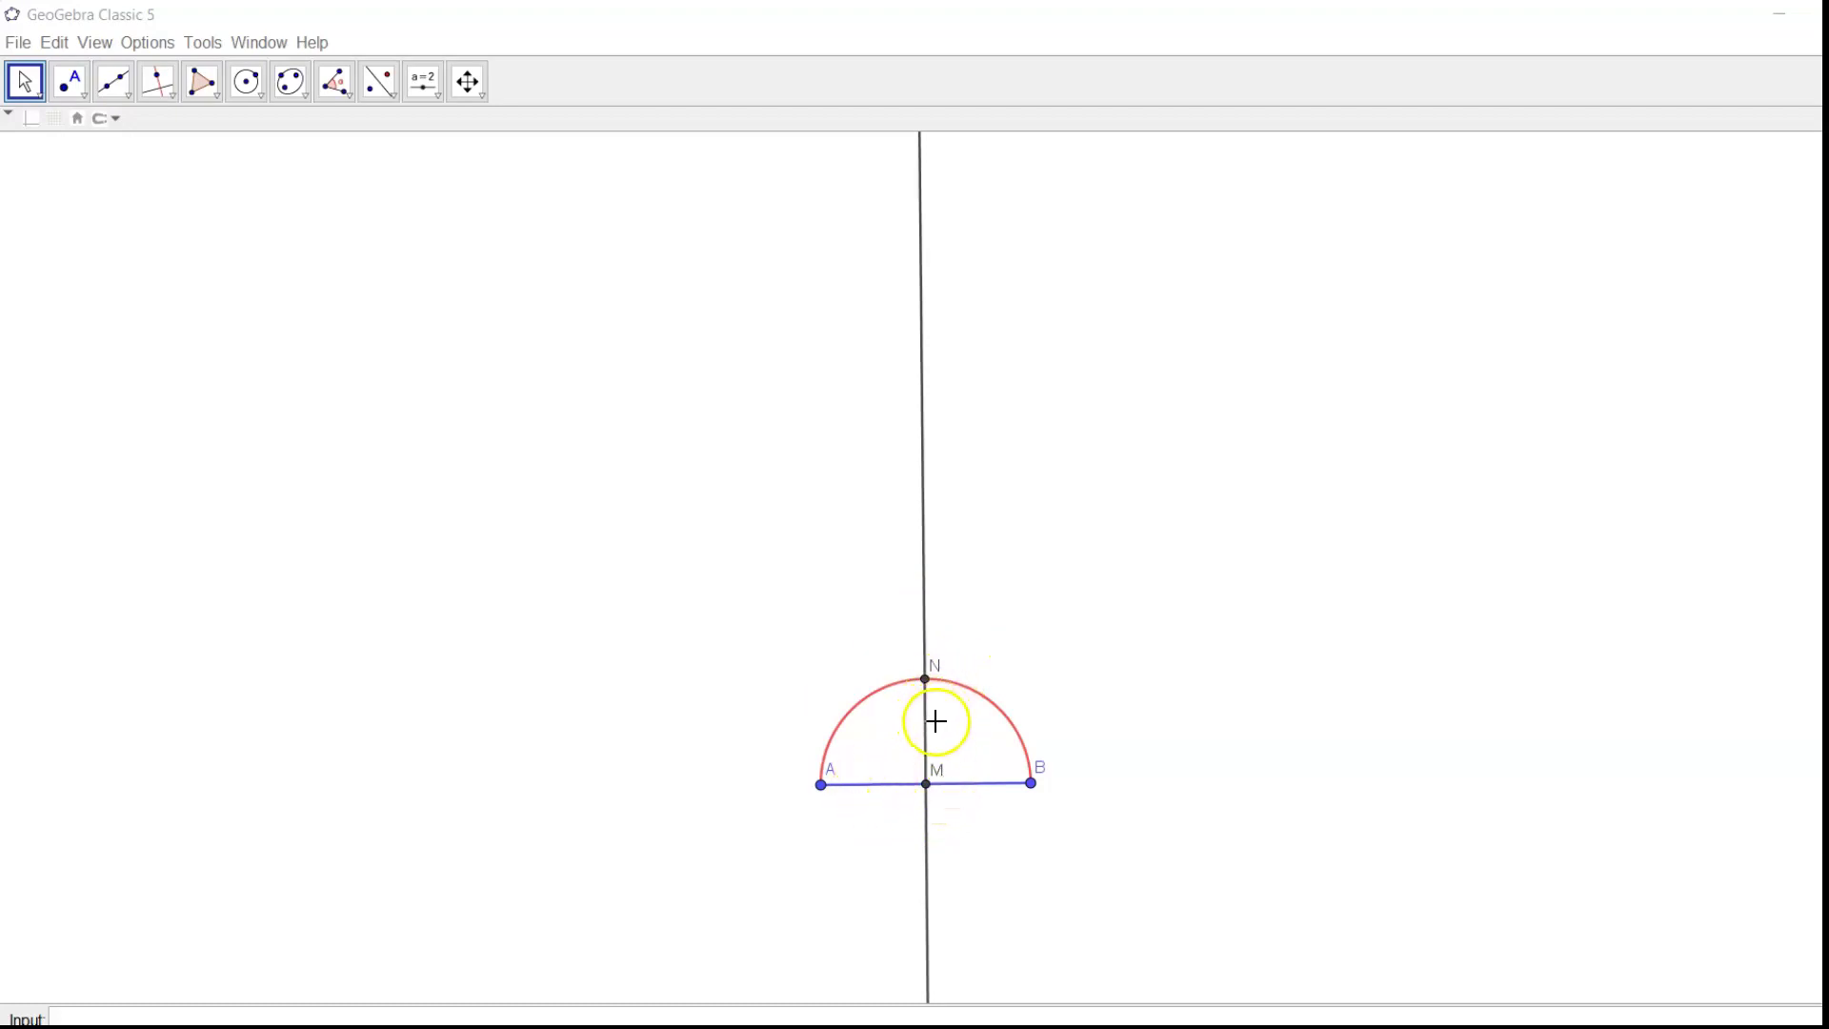
Step: Draw segment NA from point N to point A
left_click(126, 96)
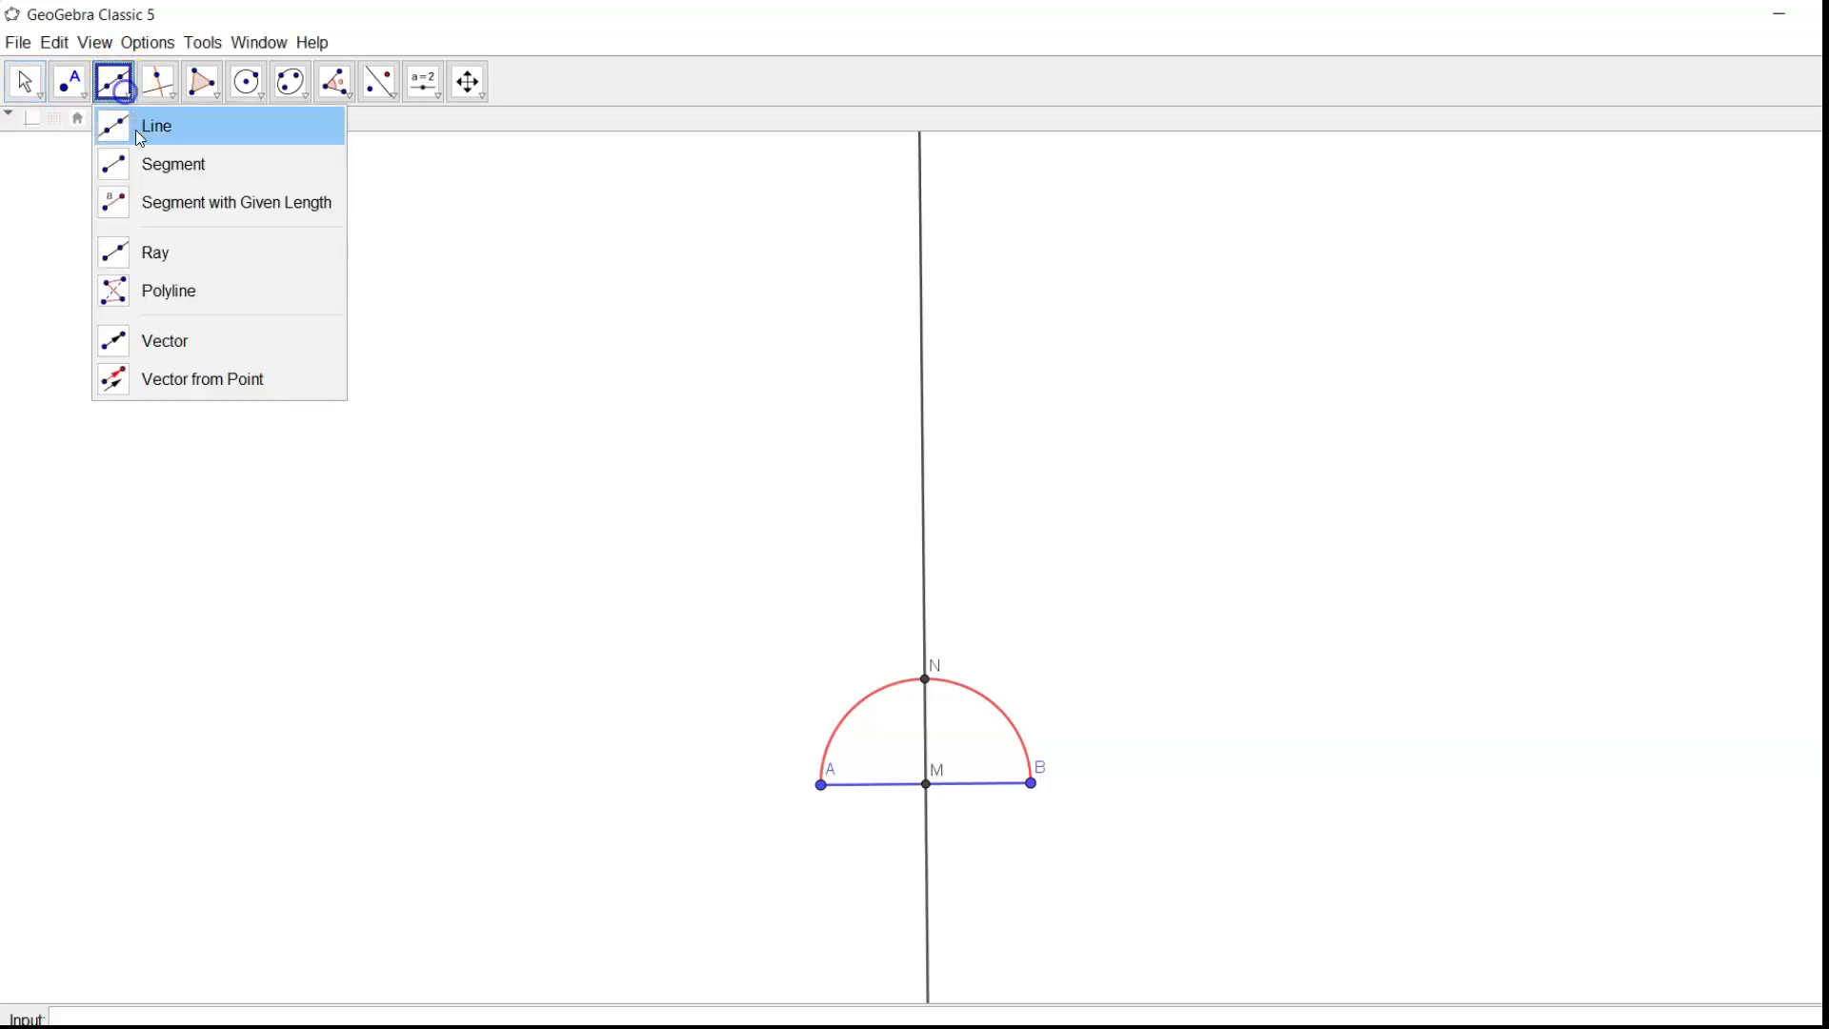
left_click(152, 164)
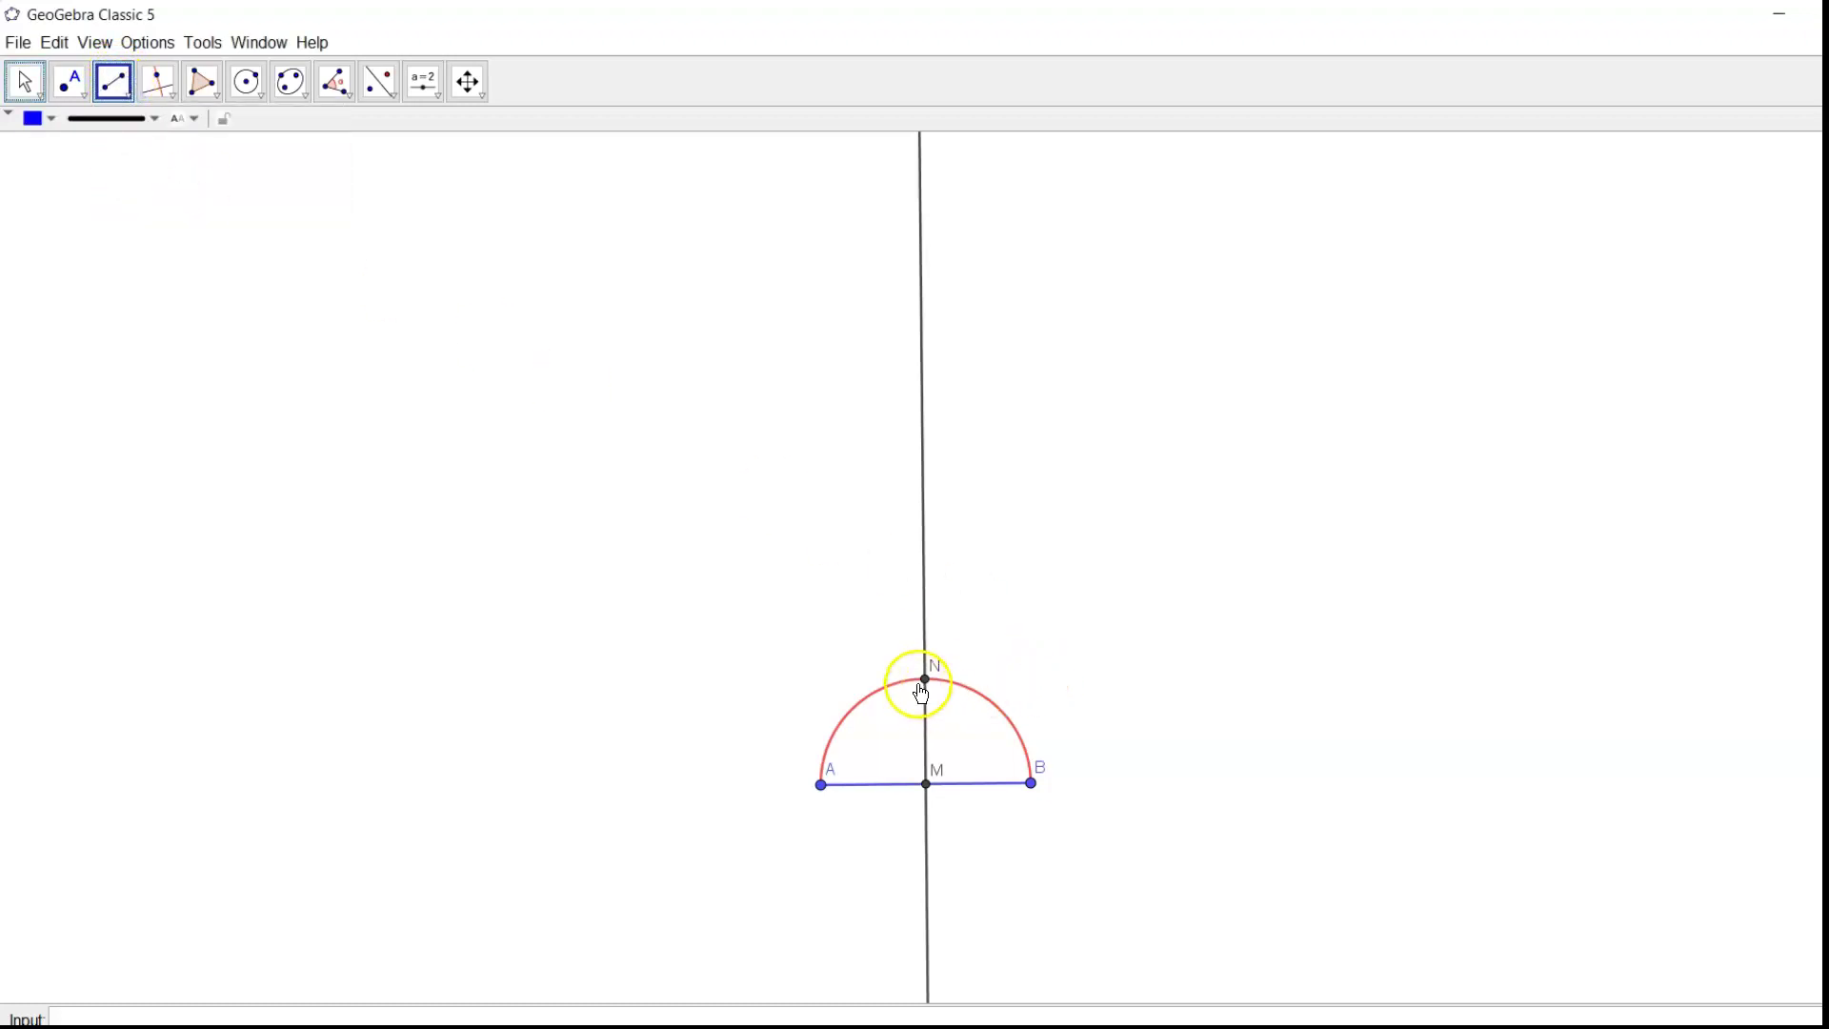
left_click(929, 684)
left_click(824, 785)
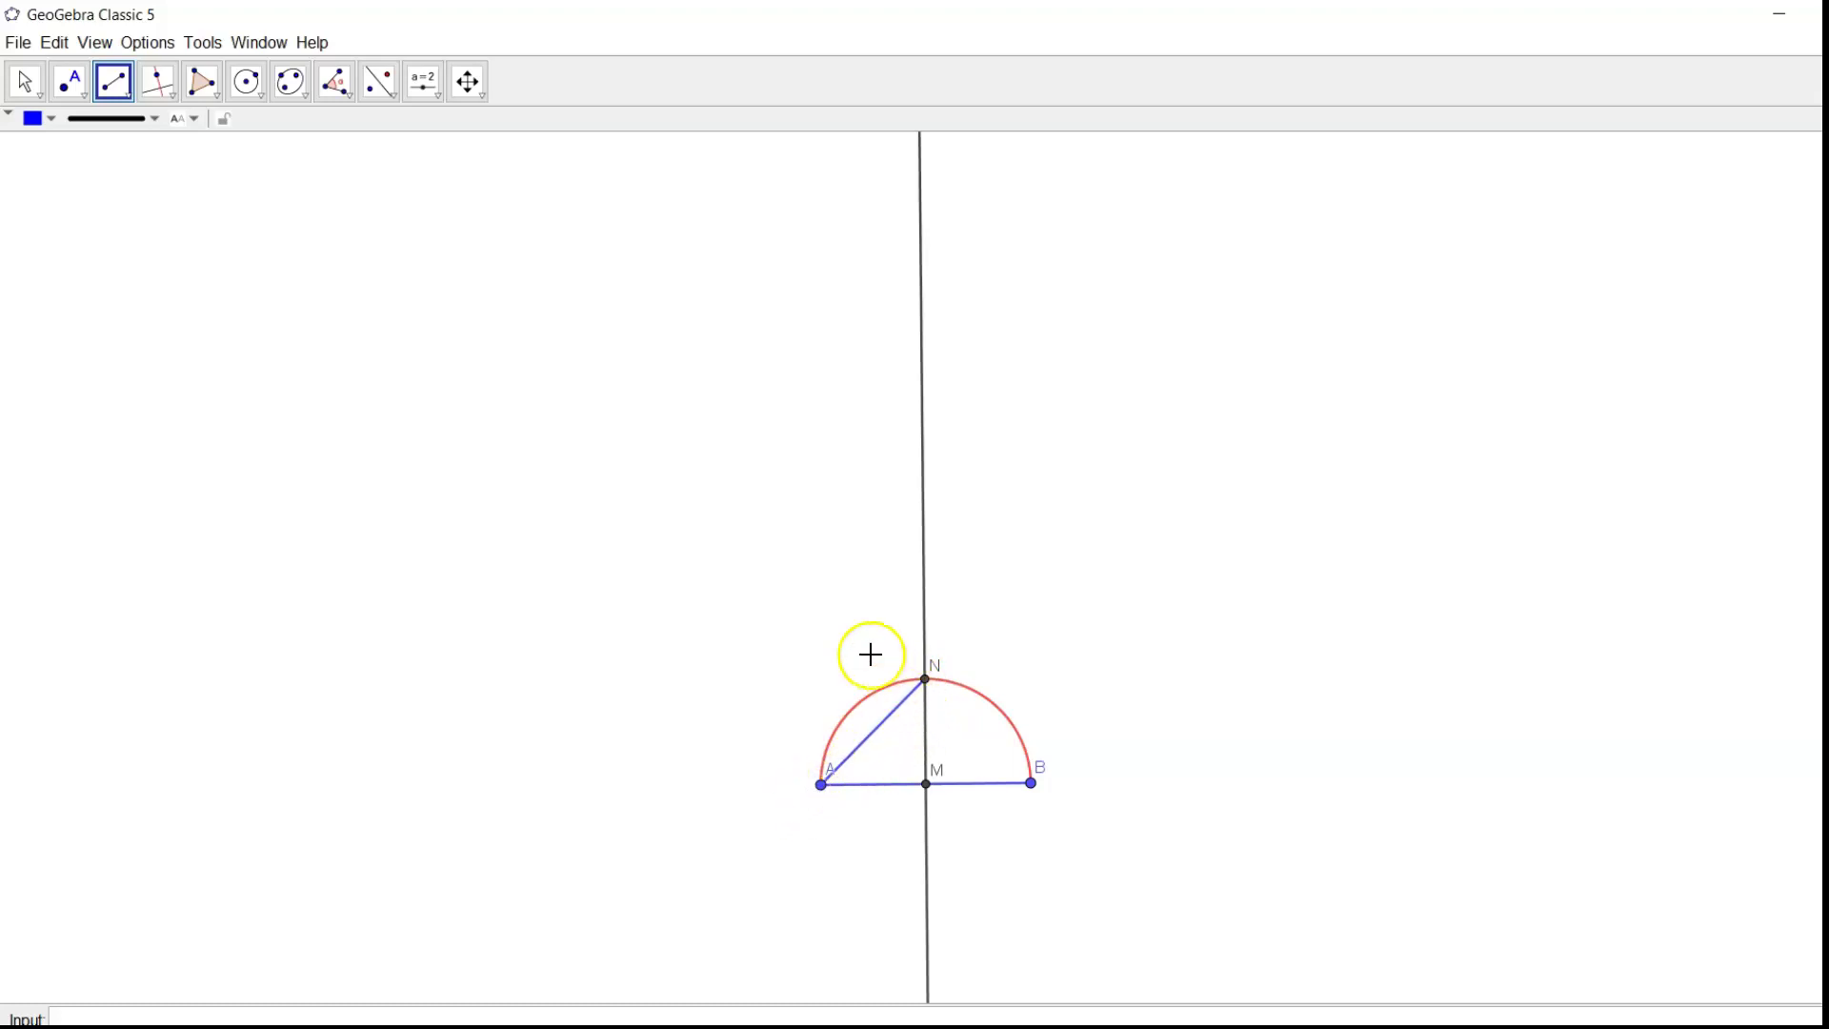
Step: Draw a compass circle of radius AN centred at N
left_click(265, 100)
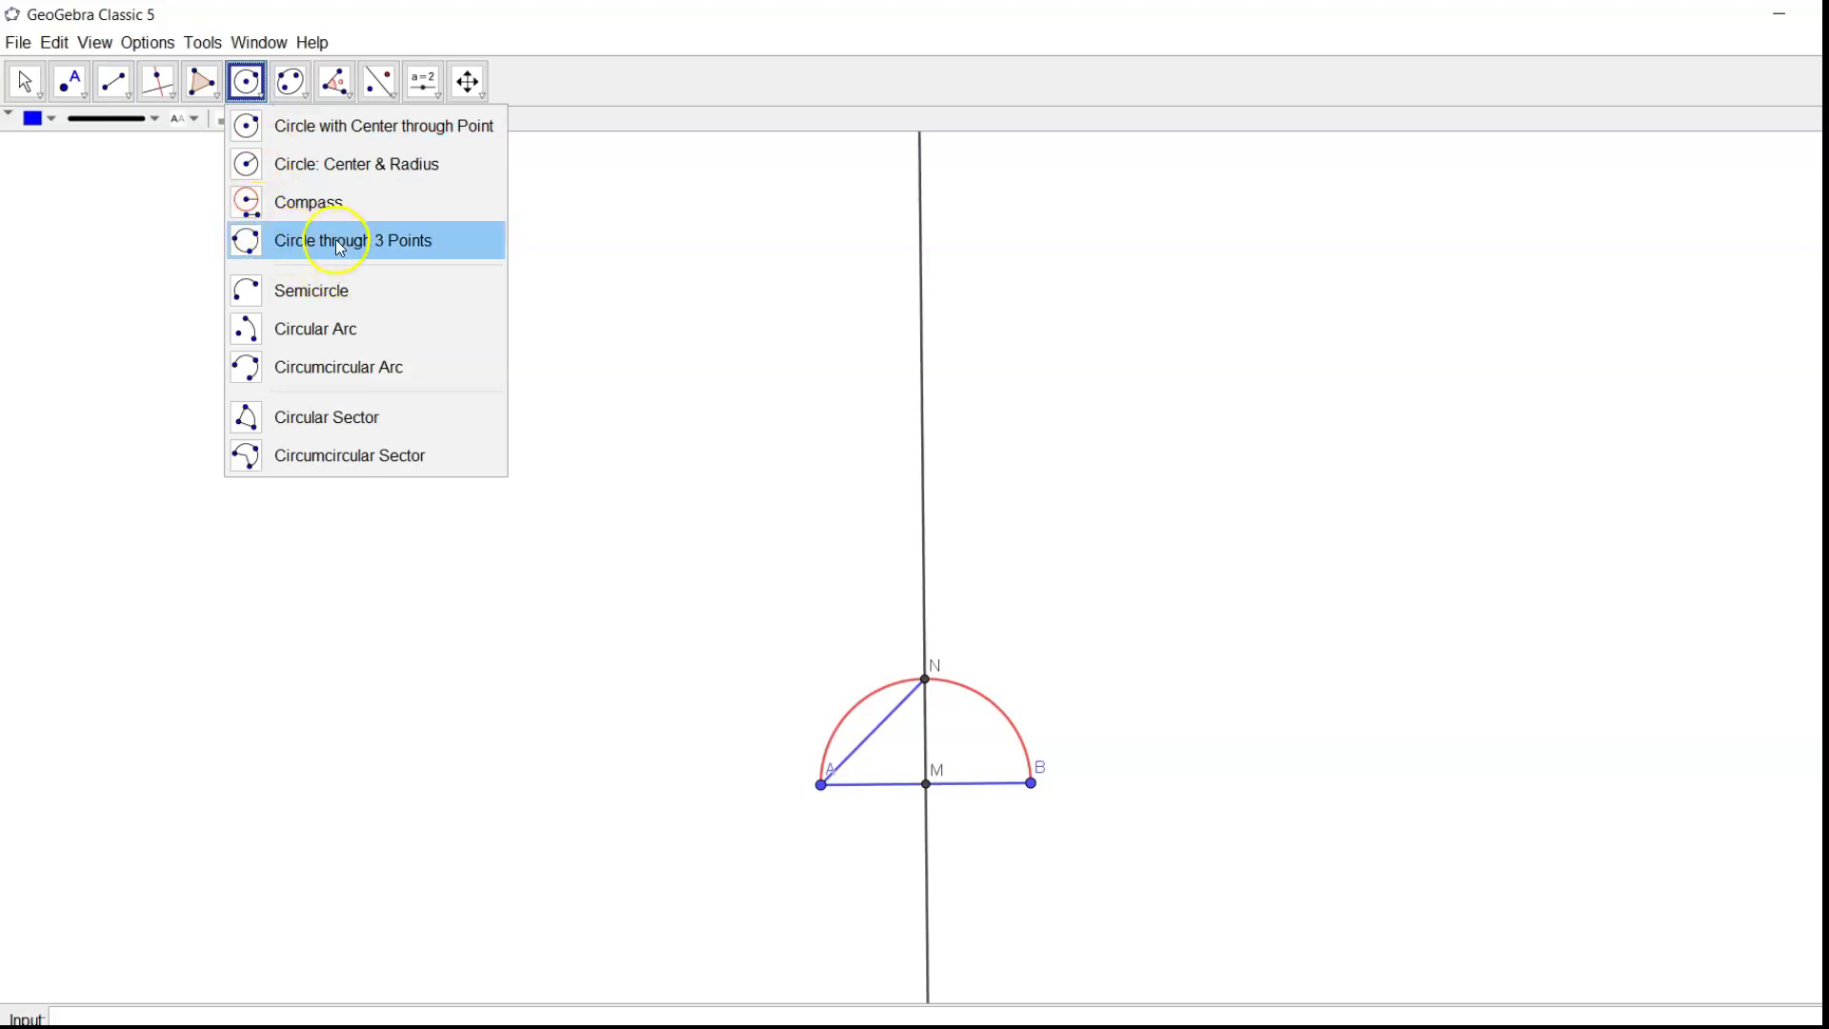
left_click(297, 203)
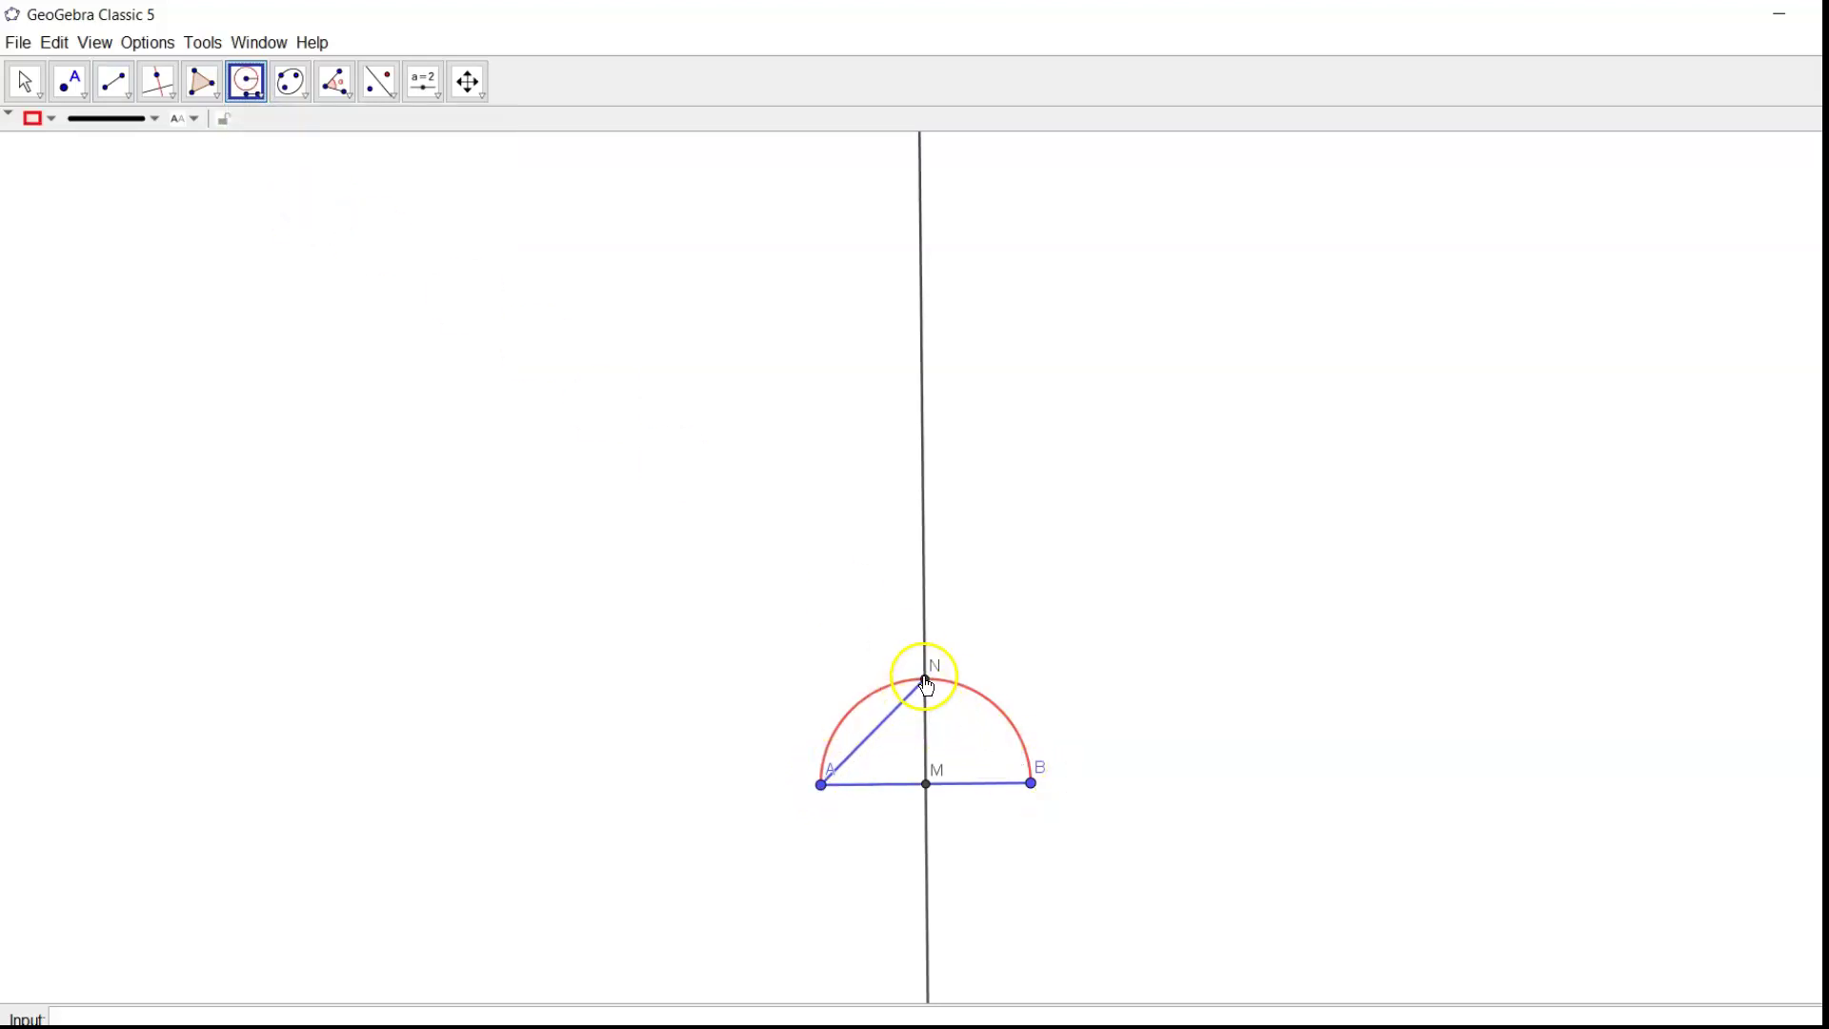
left_click(821, 784)
left_click_drag(846, 767, 925, 679)
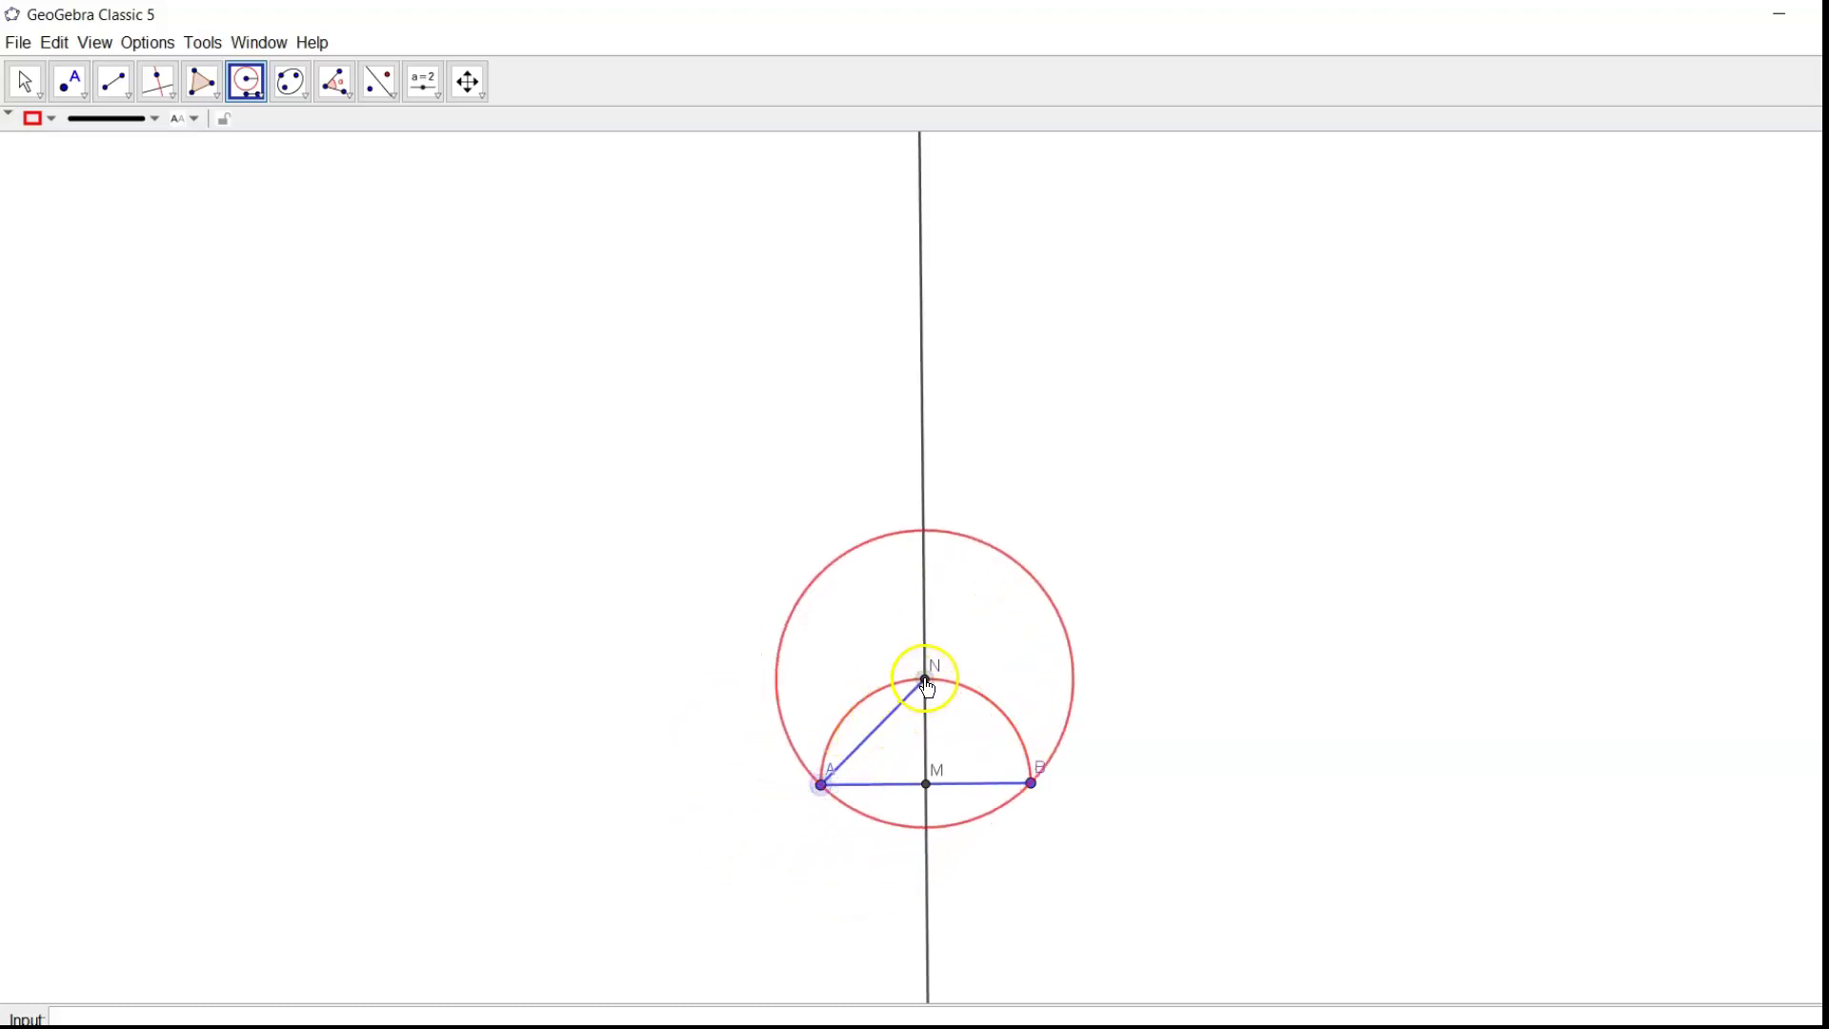
left_click(926, 680)
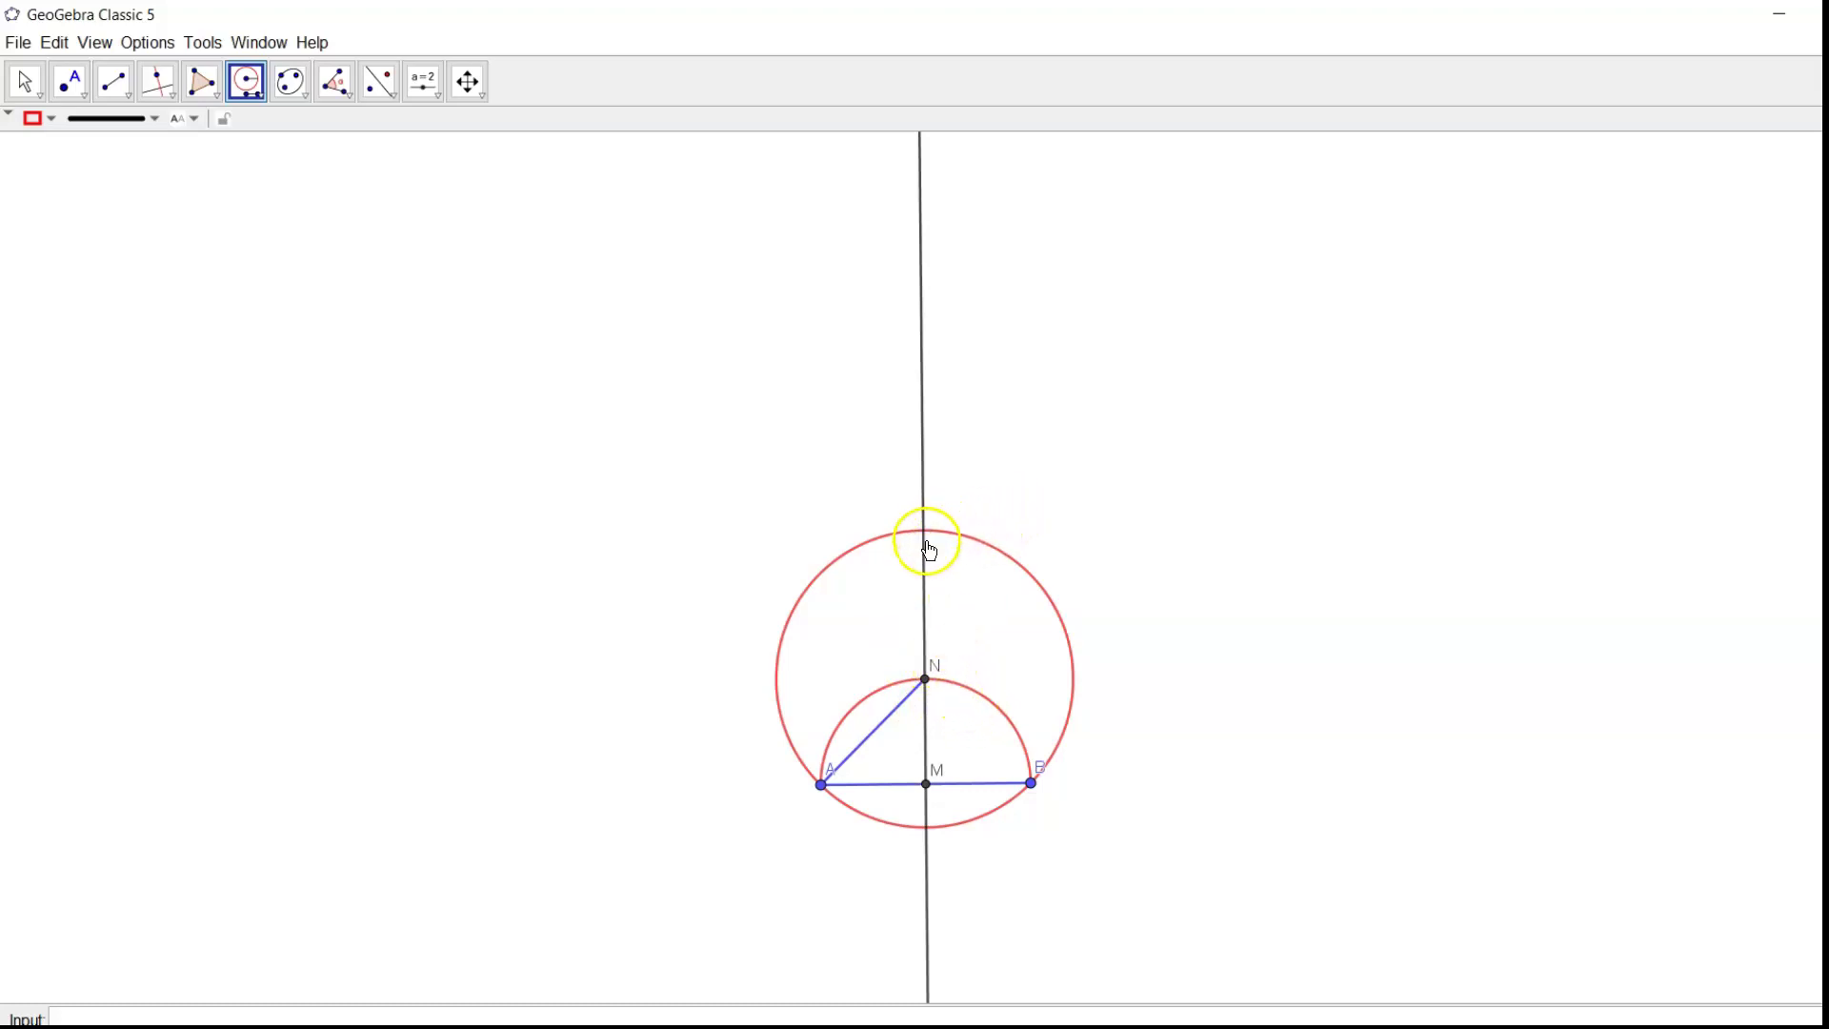
Step: Place point O where that circle meets the bisector above N
left_click(75, 85)
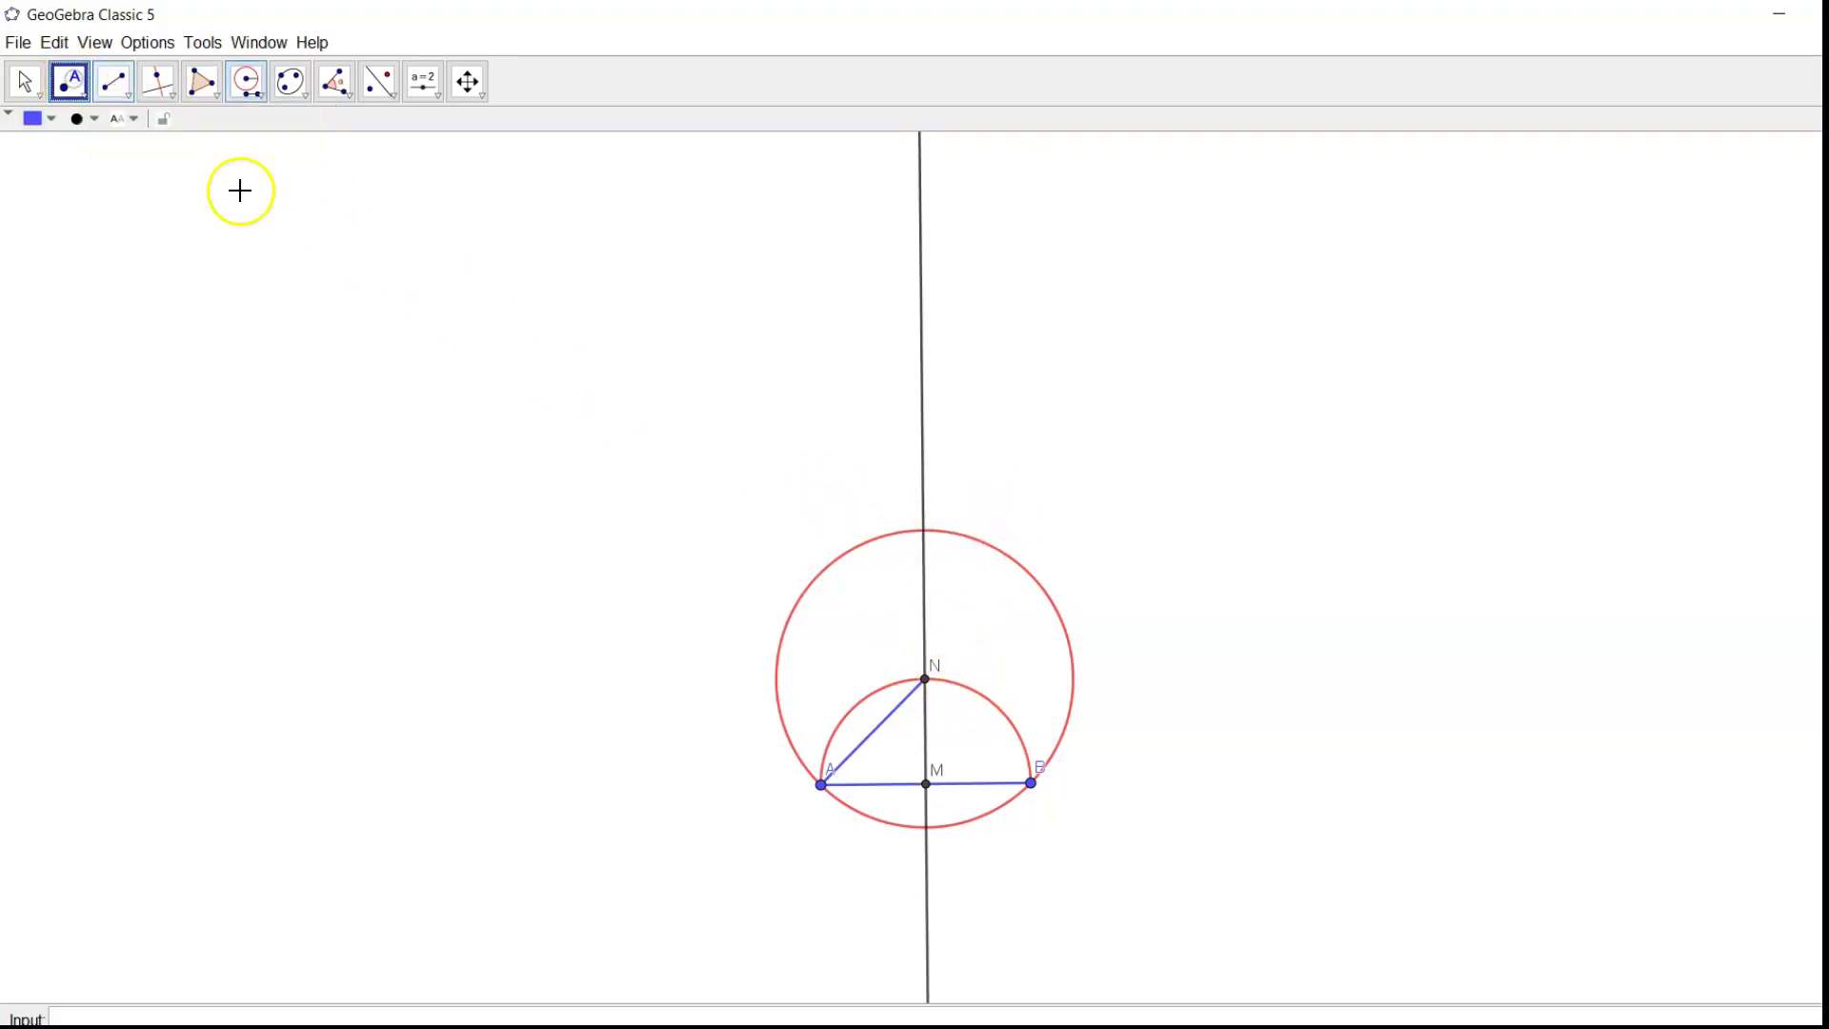
left_click(926, 529)
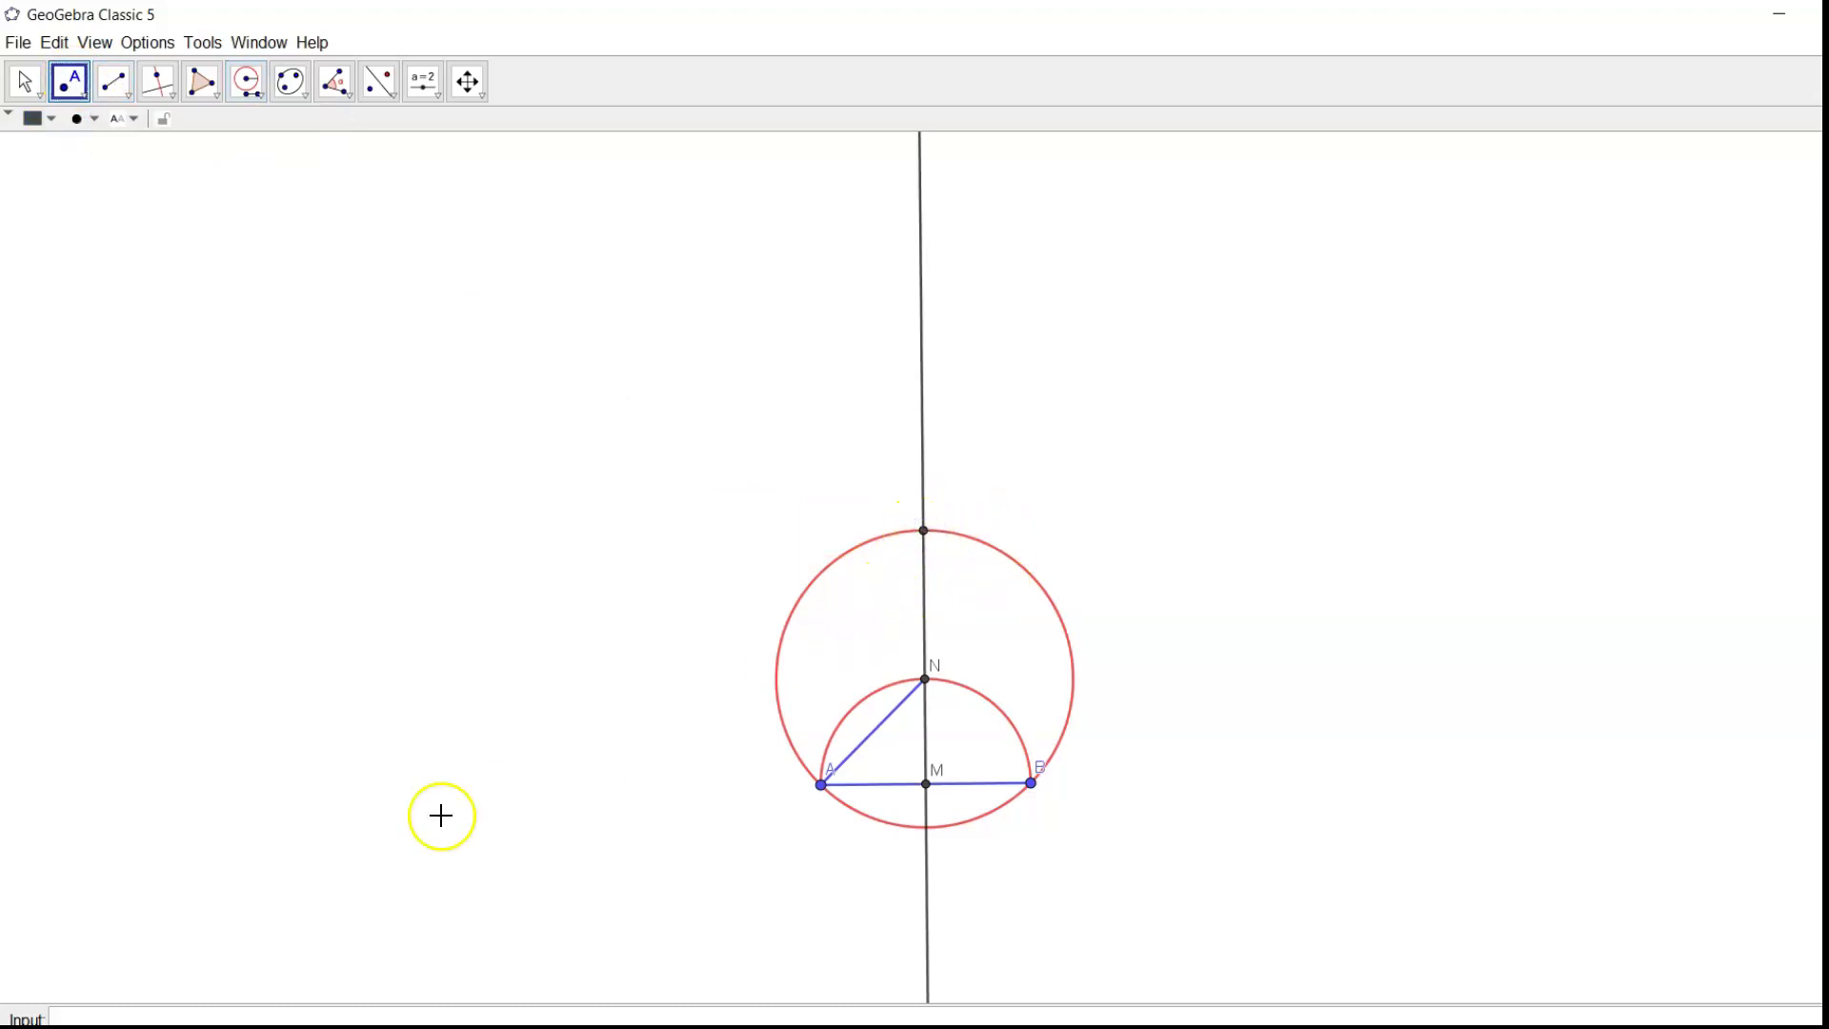
key("Escape")
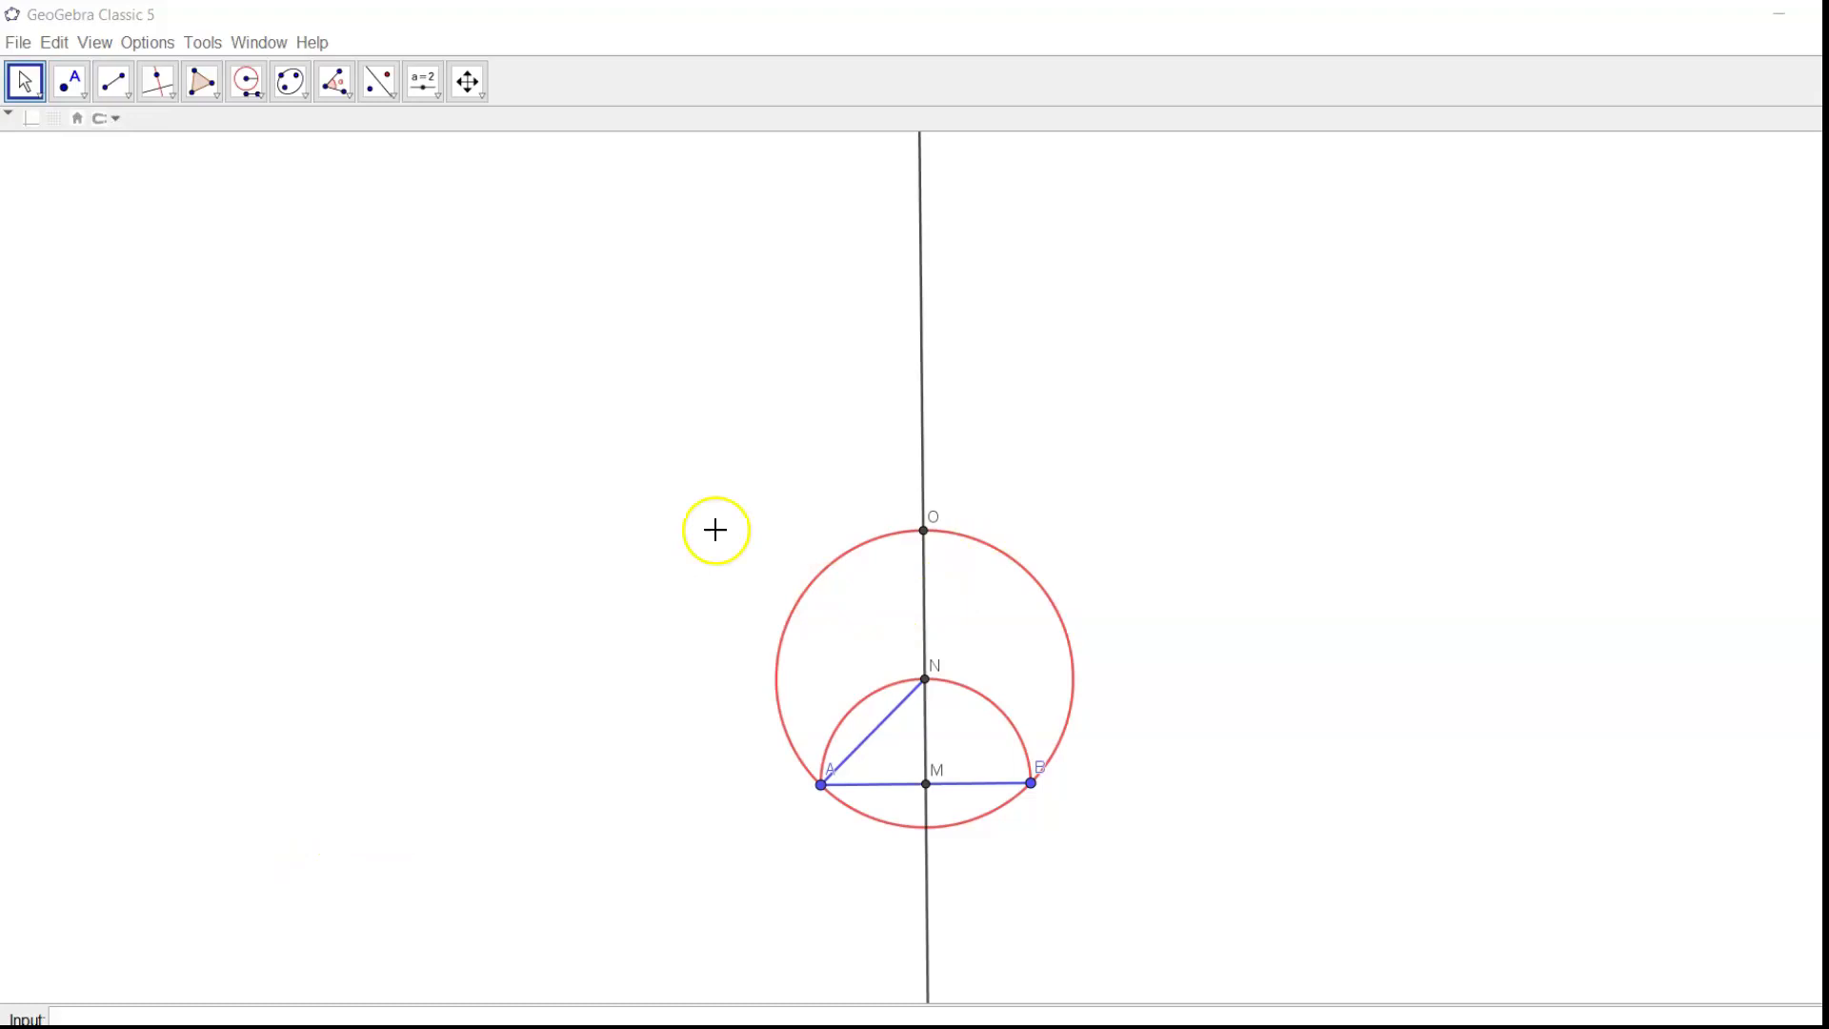
Step: Draw segment OA from point O to point A
left_click(129, 98)
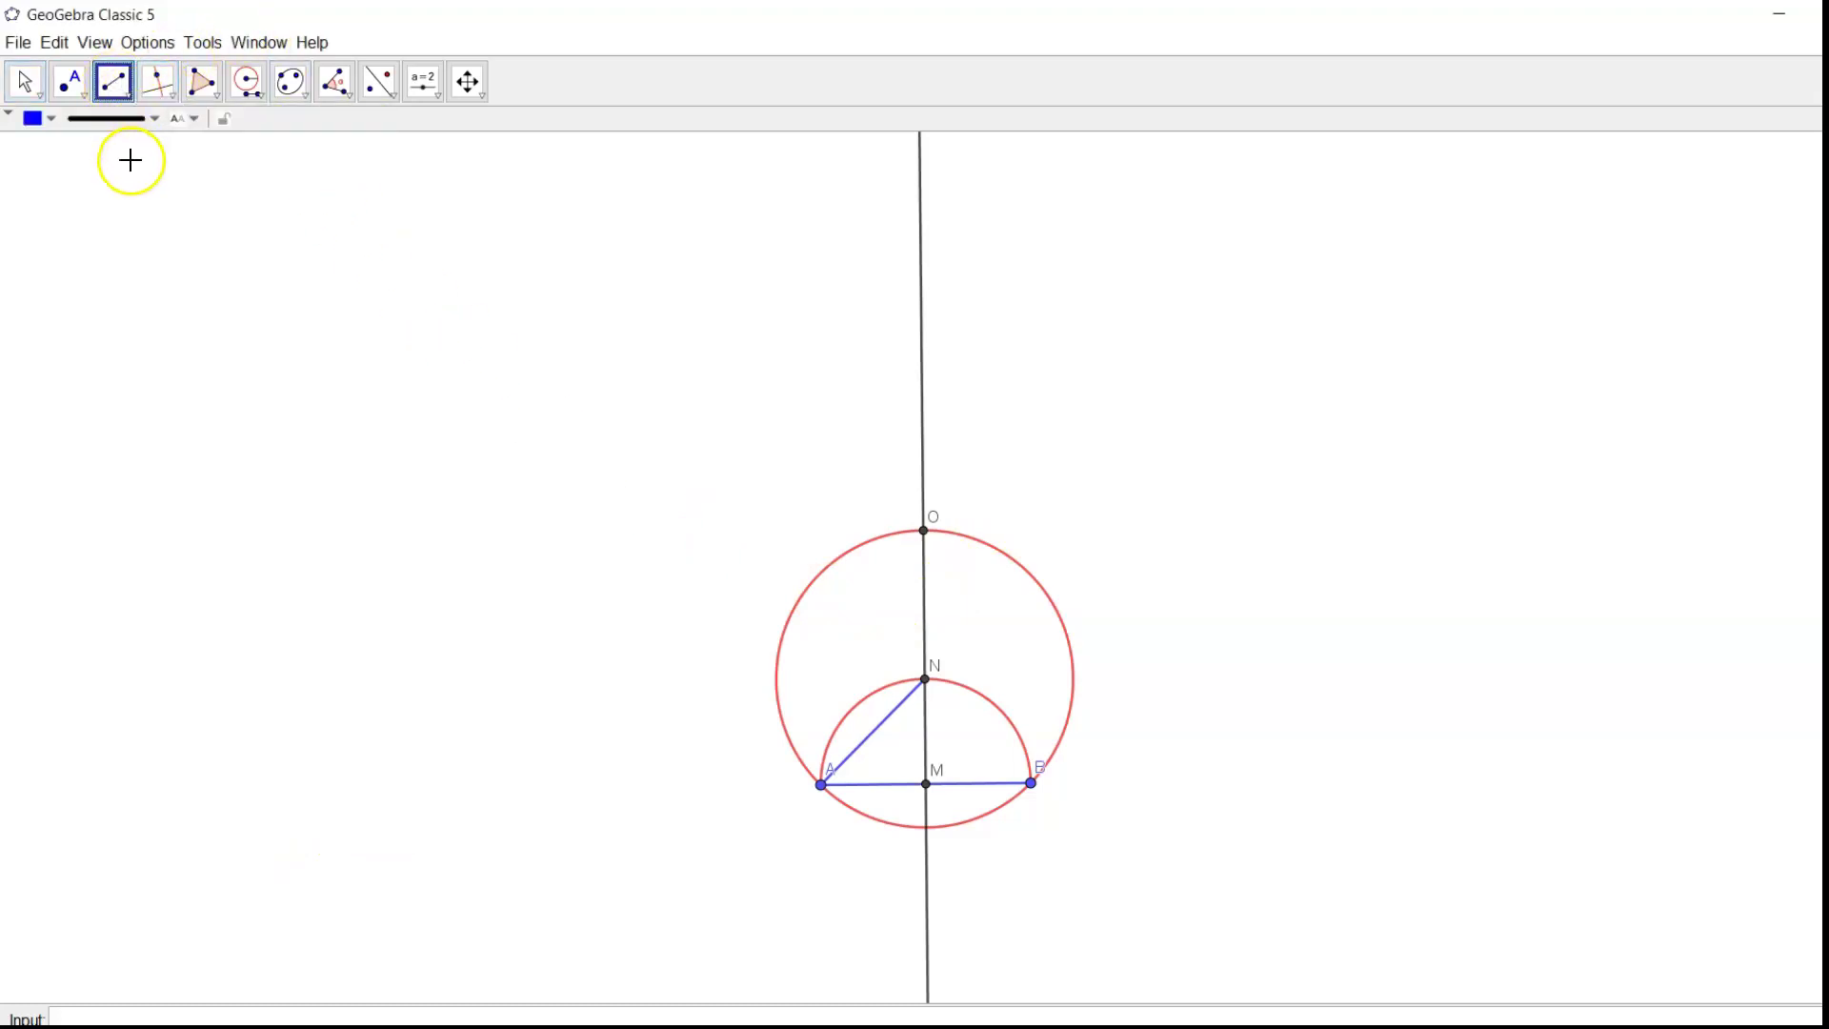
left_click(924, 532)
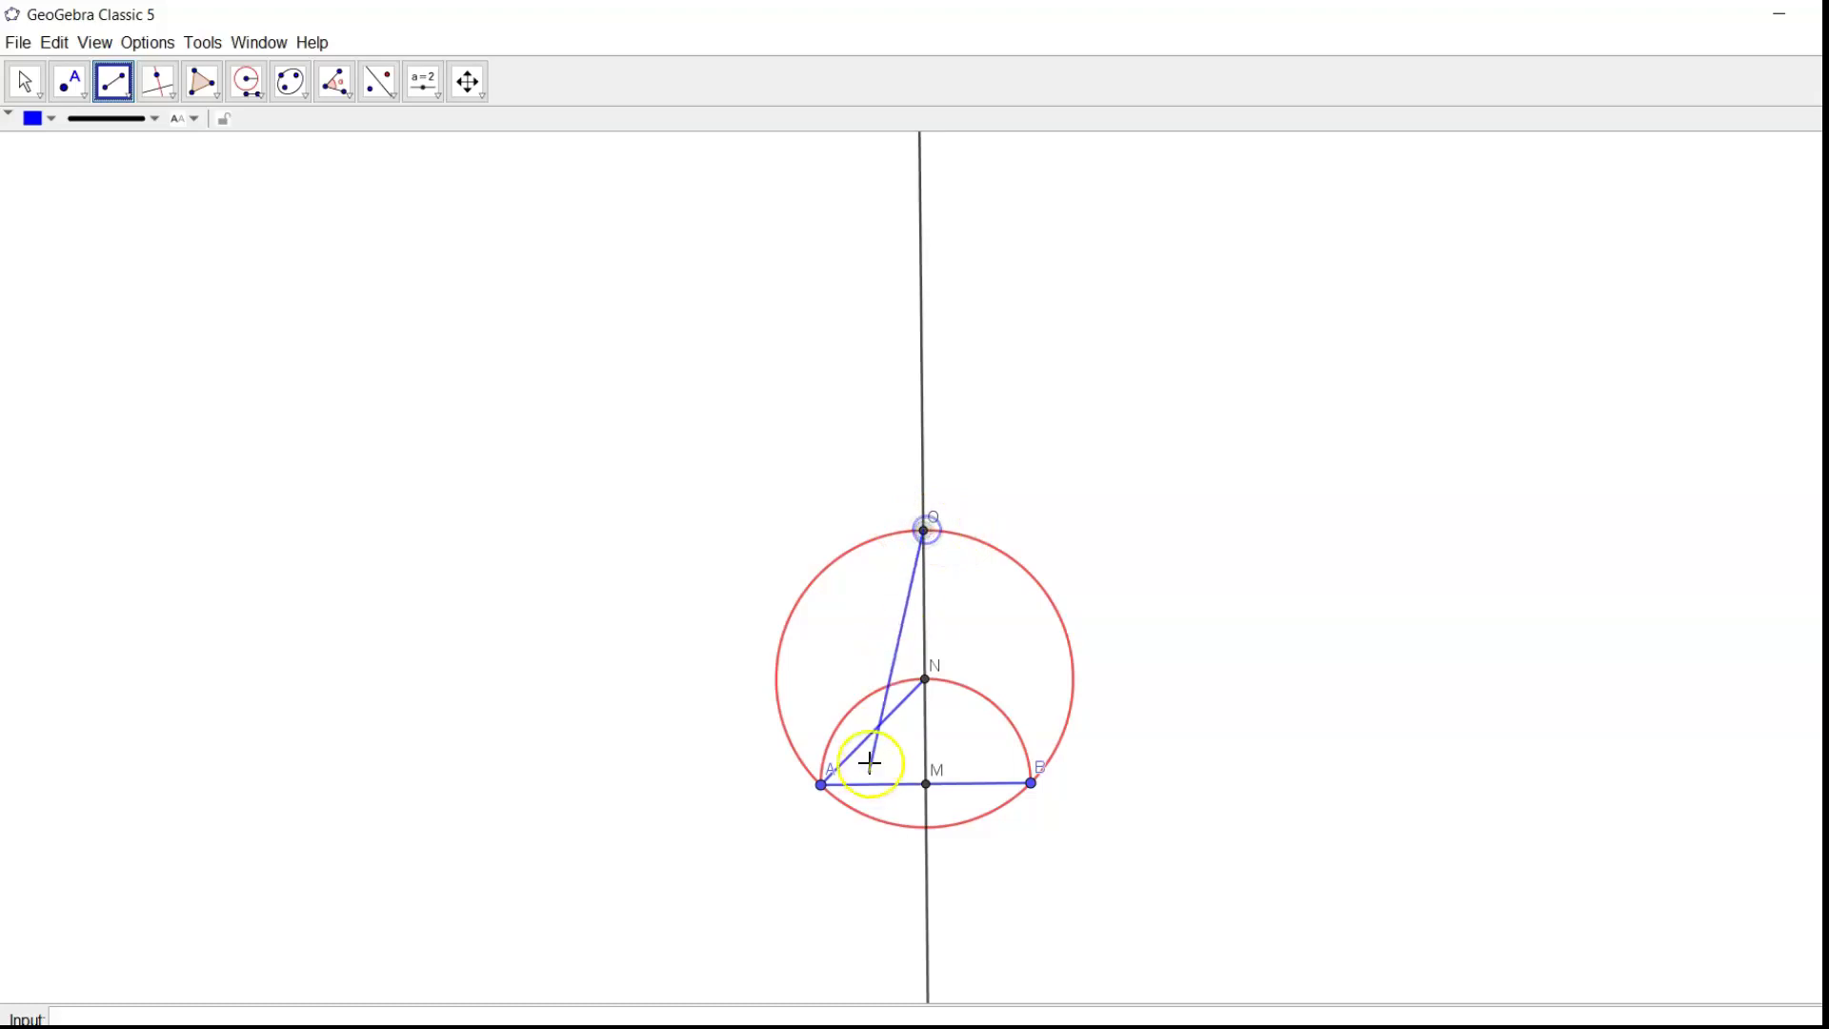
left_click(821, 784)
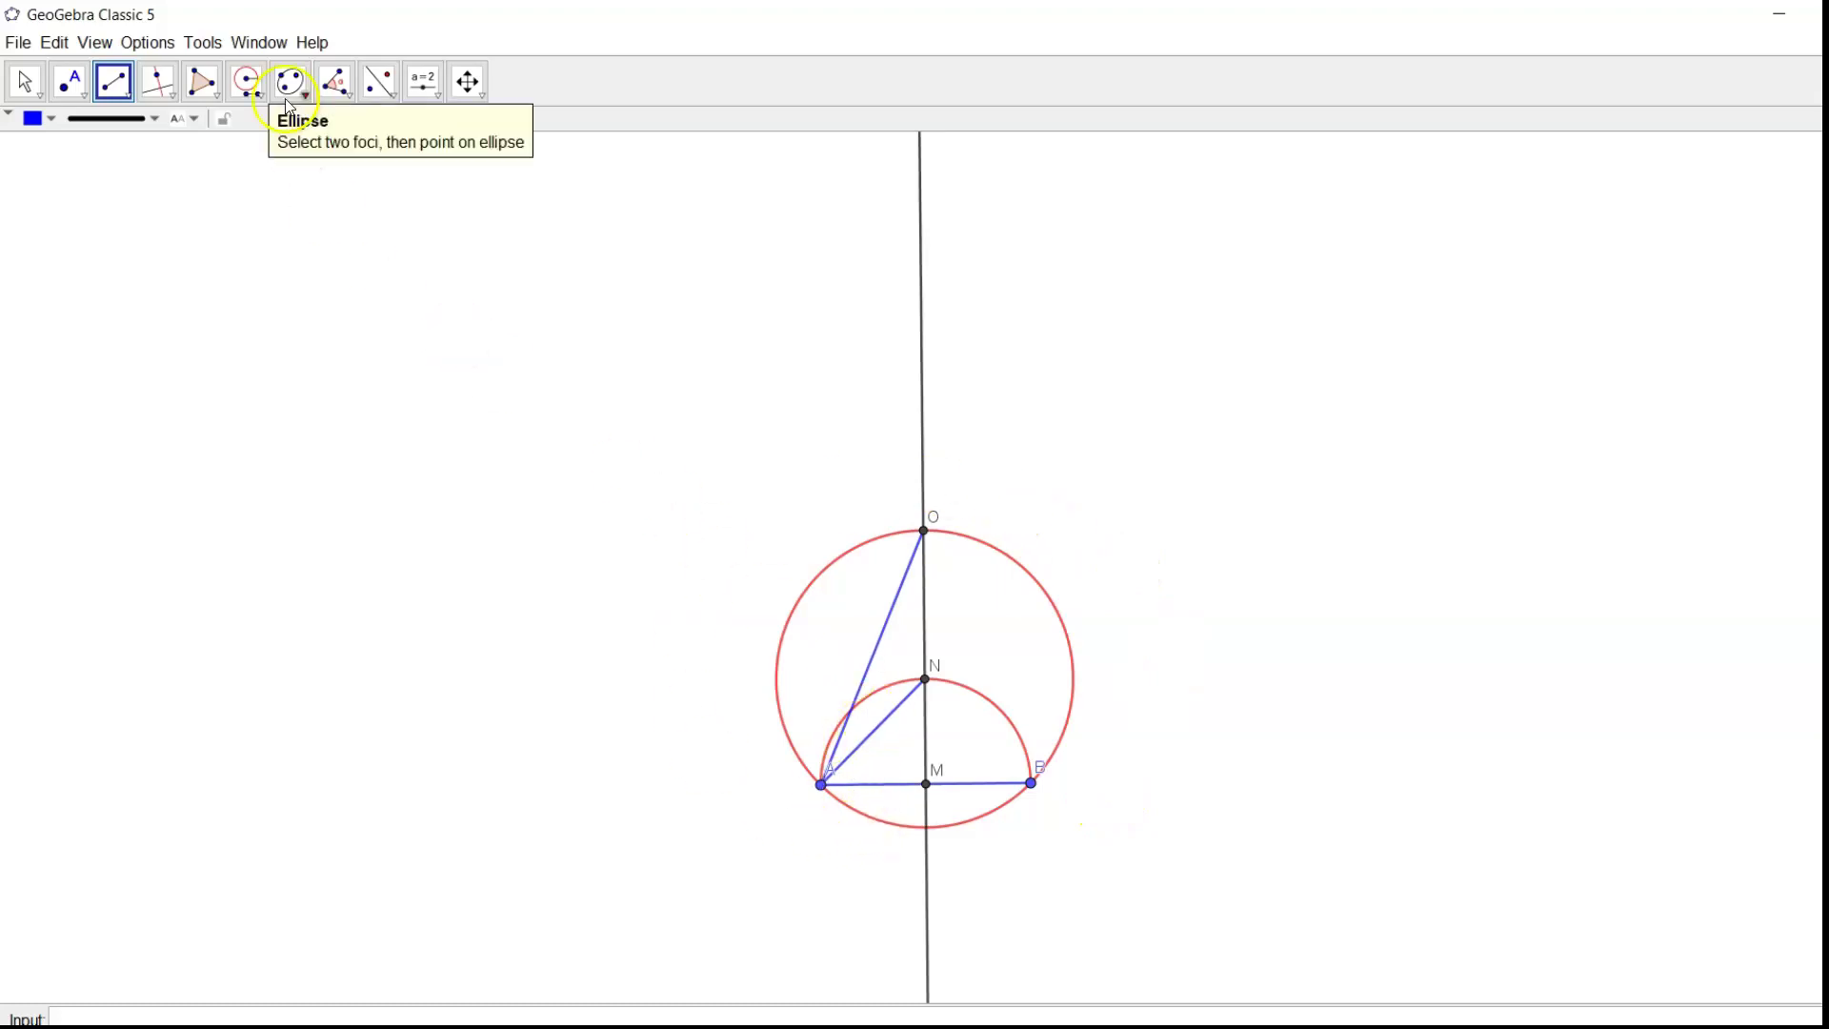
Step: Draw the circumcircle centred at O with radius OA using Compass
left_click(249, 84)
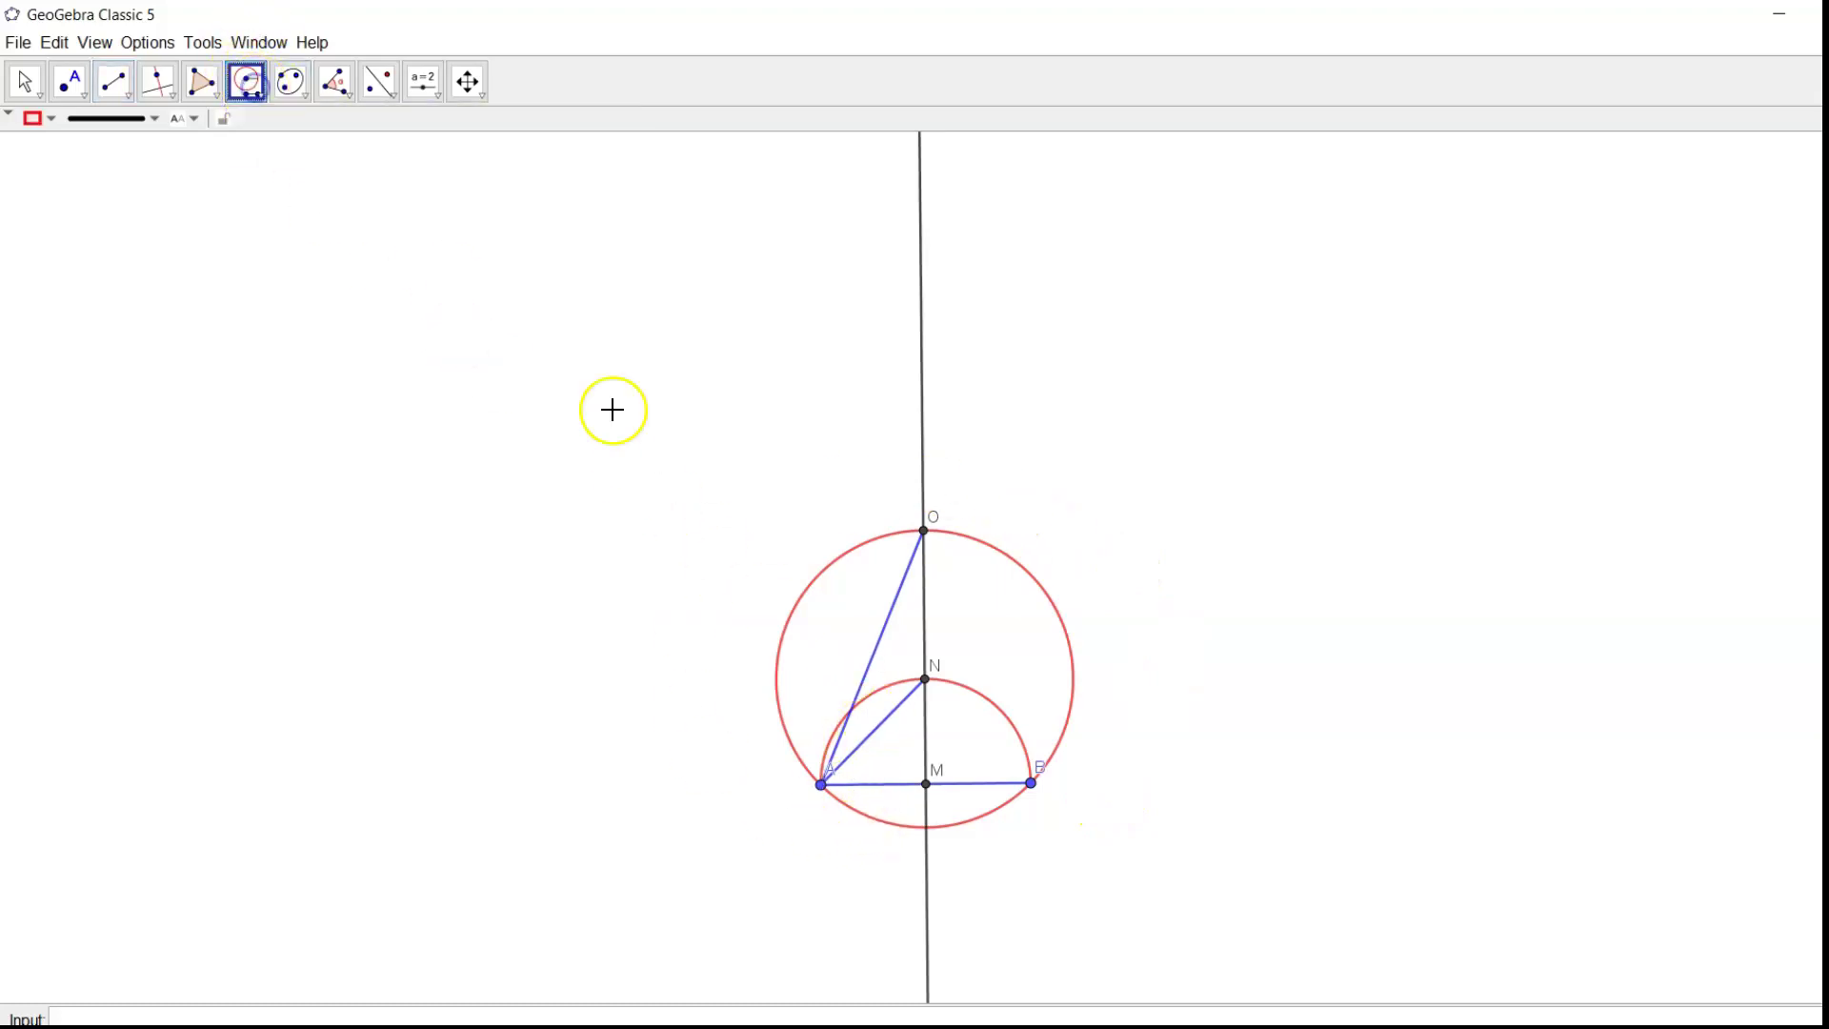
left_click(924, 531)
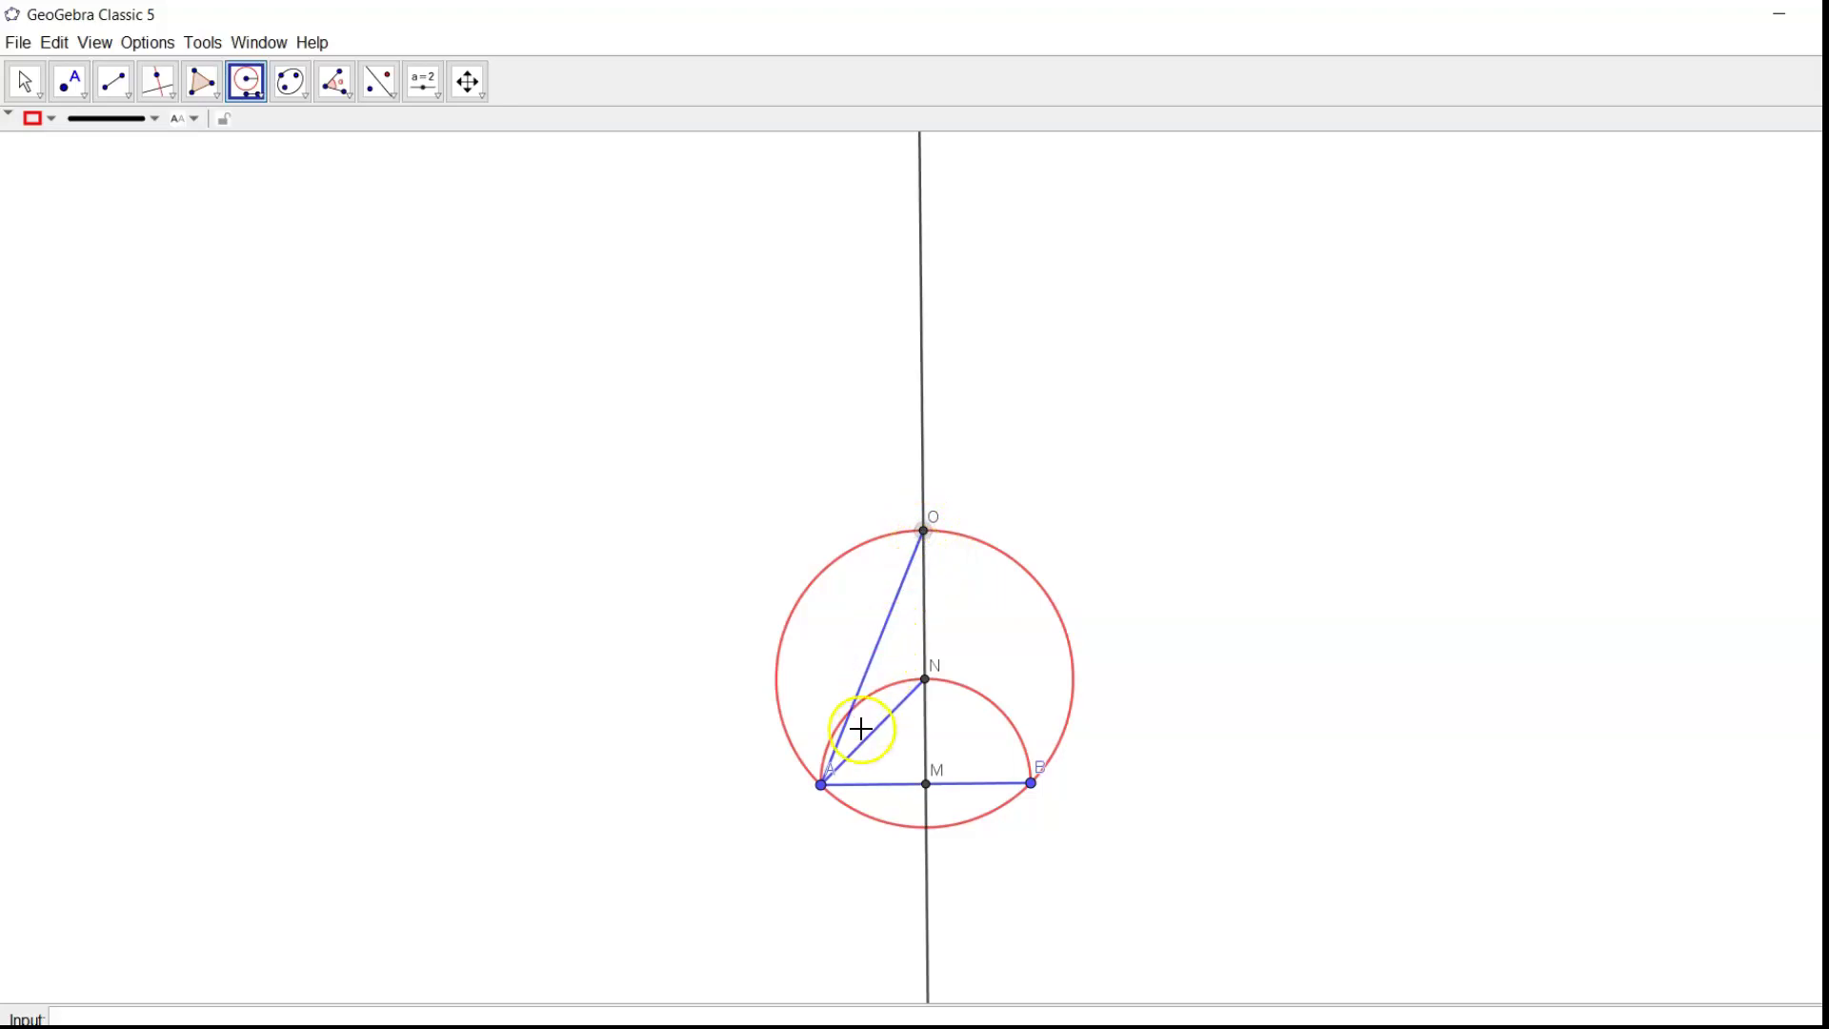
left_click(821, 785)
left_click(923, 531)
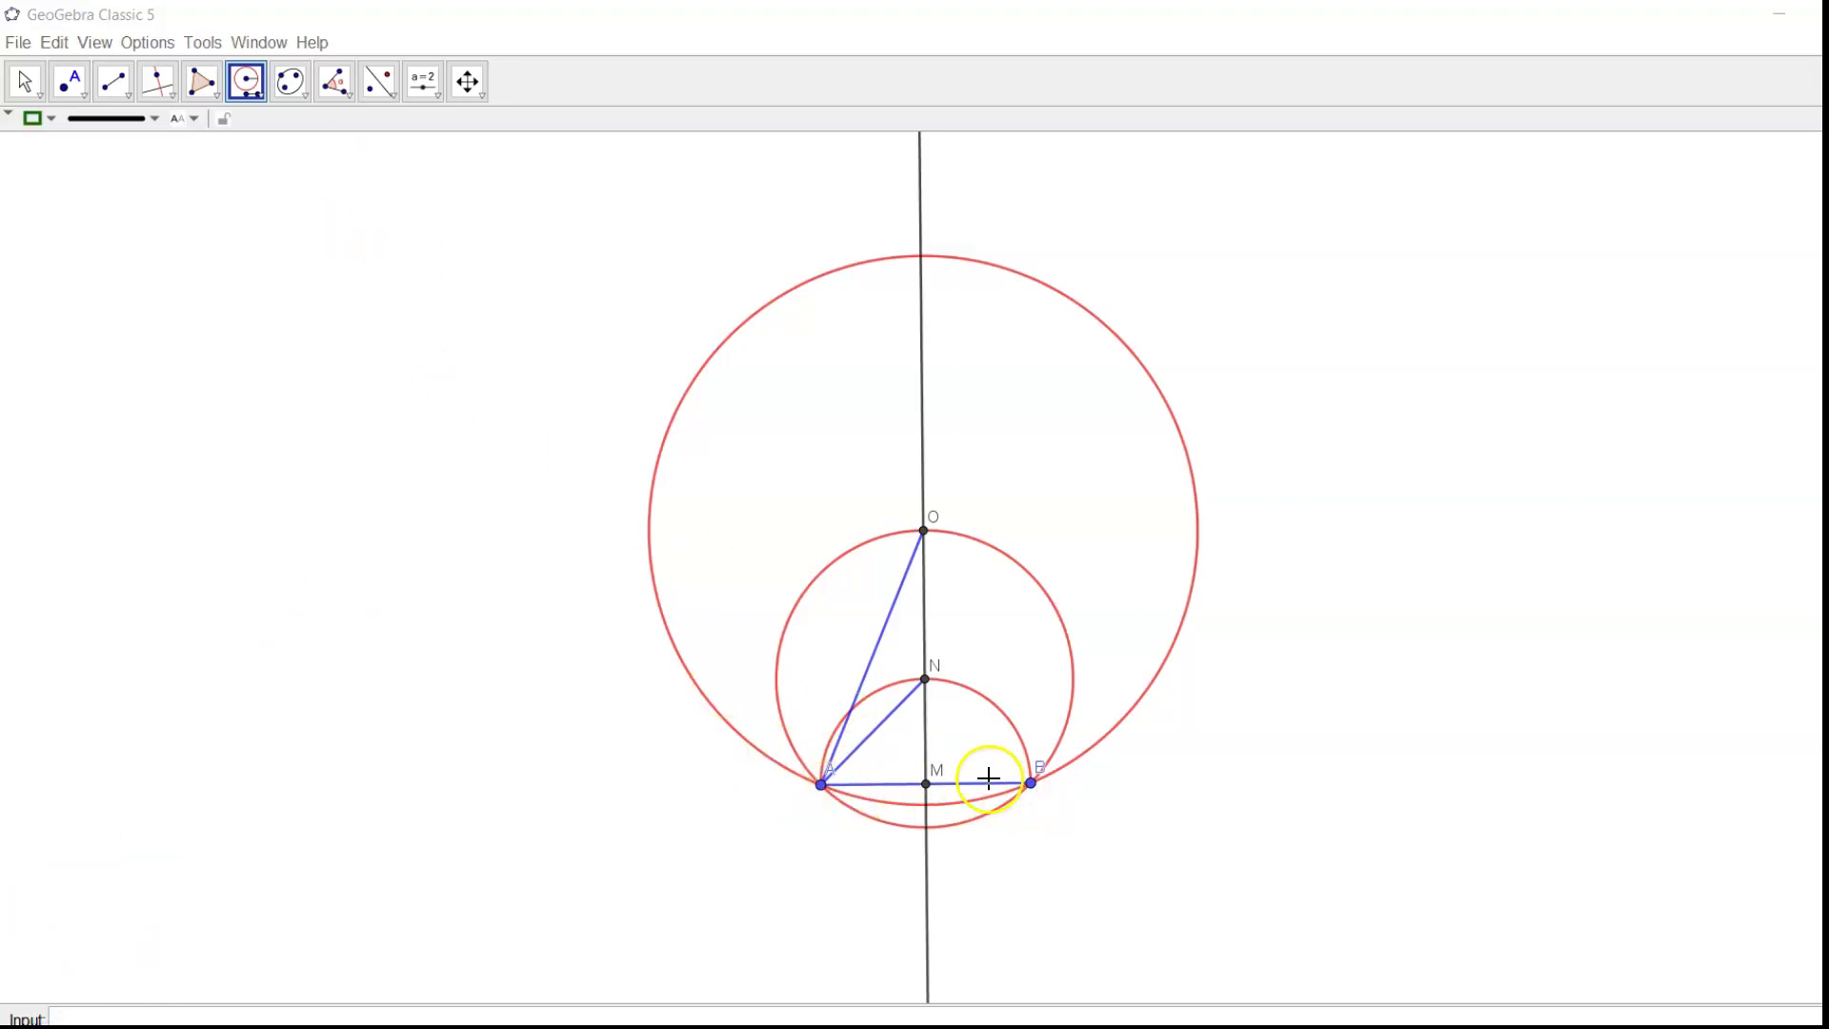
Step: Draw a radius-AB circle at B and mark successive octagon vertices around the circumcircle
left_click(822, 786)
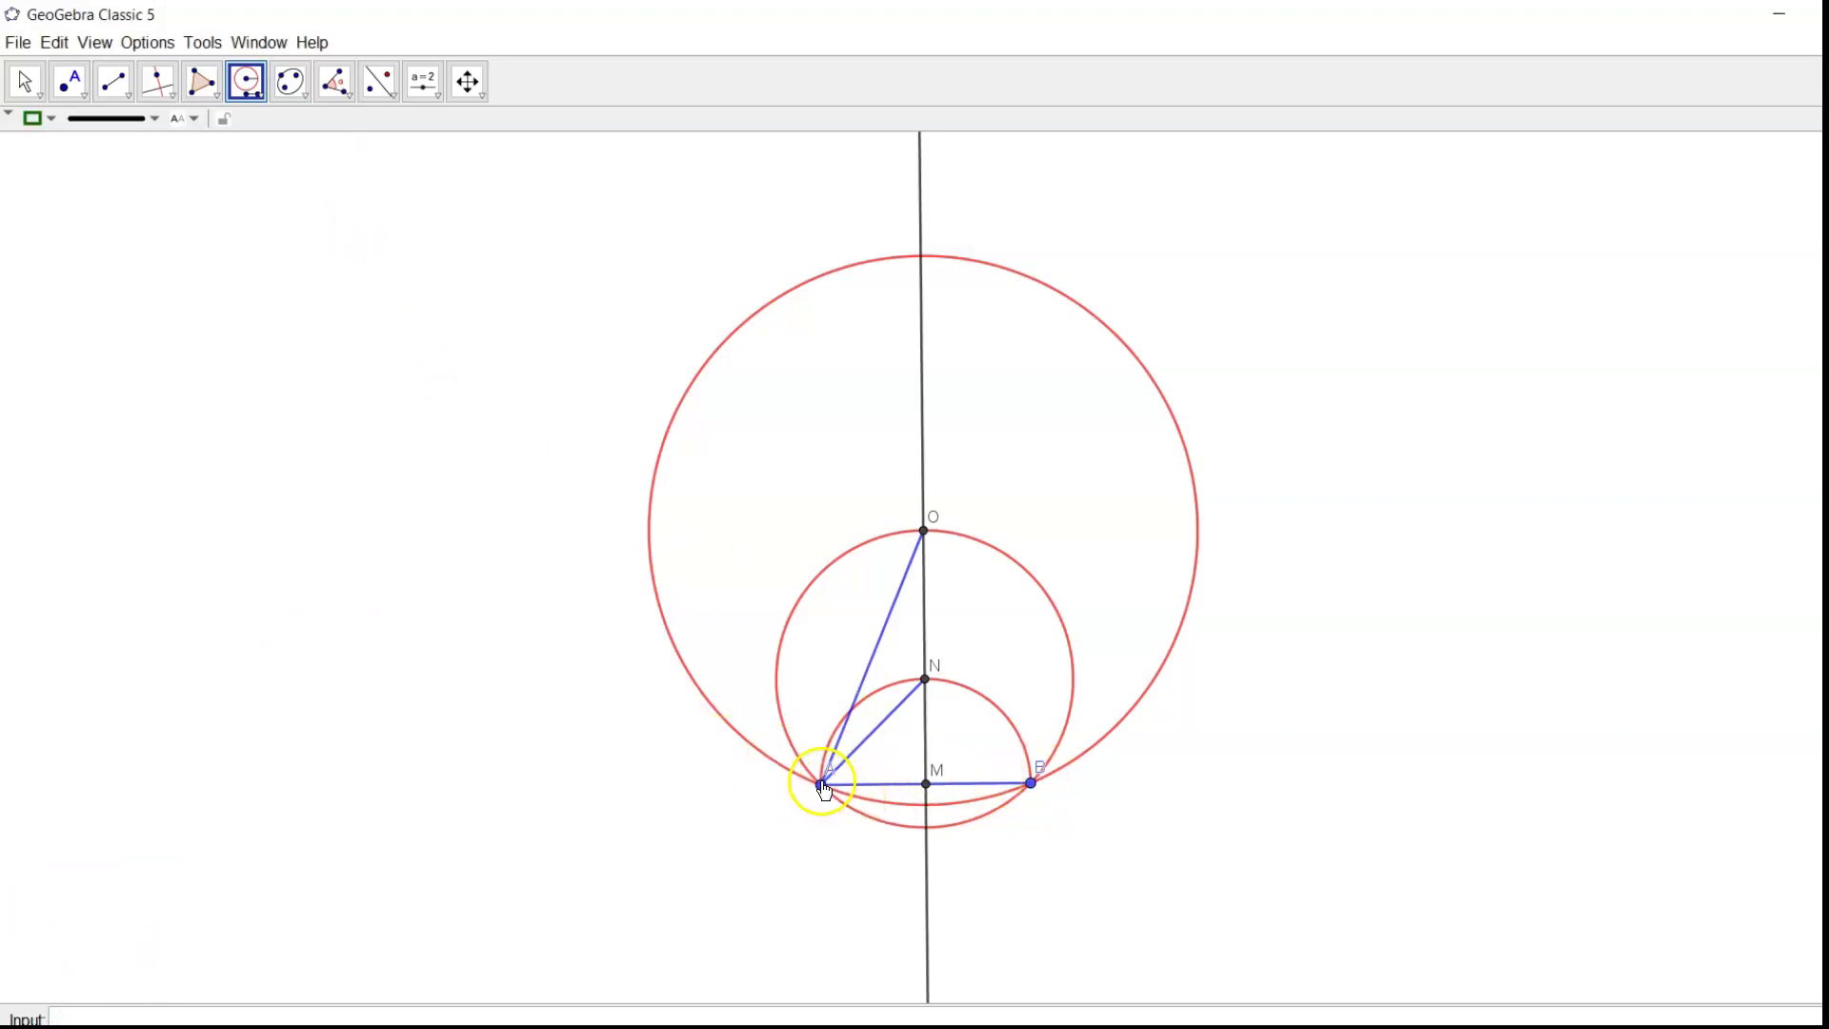
left_click(1031, 783)
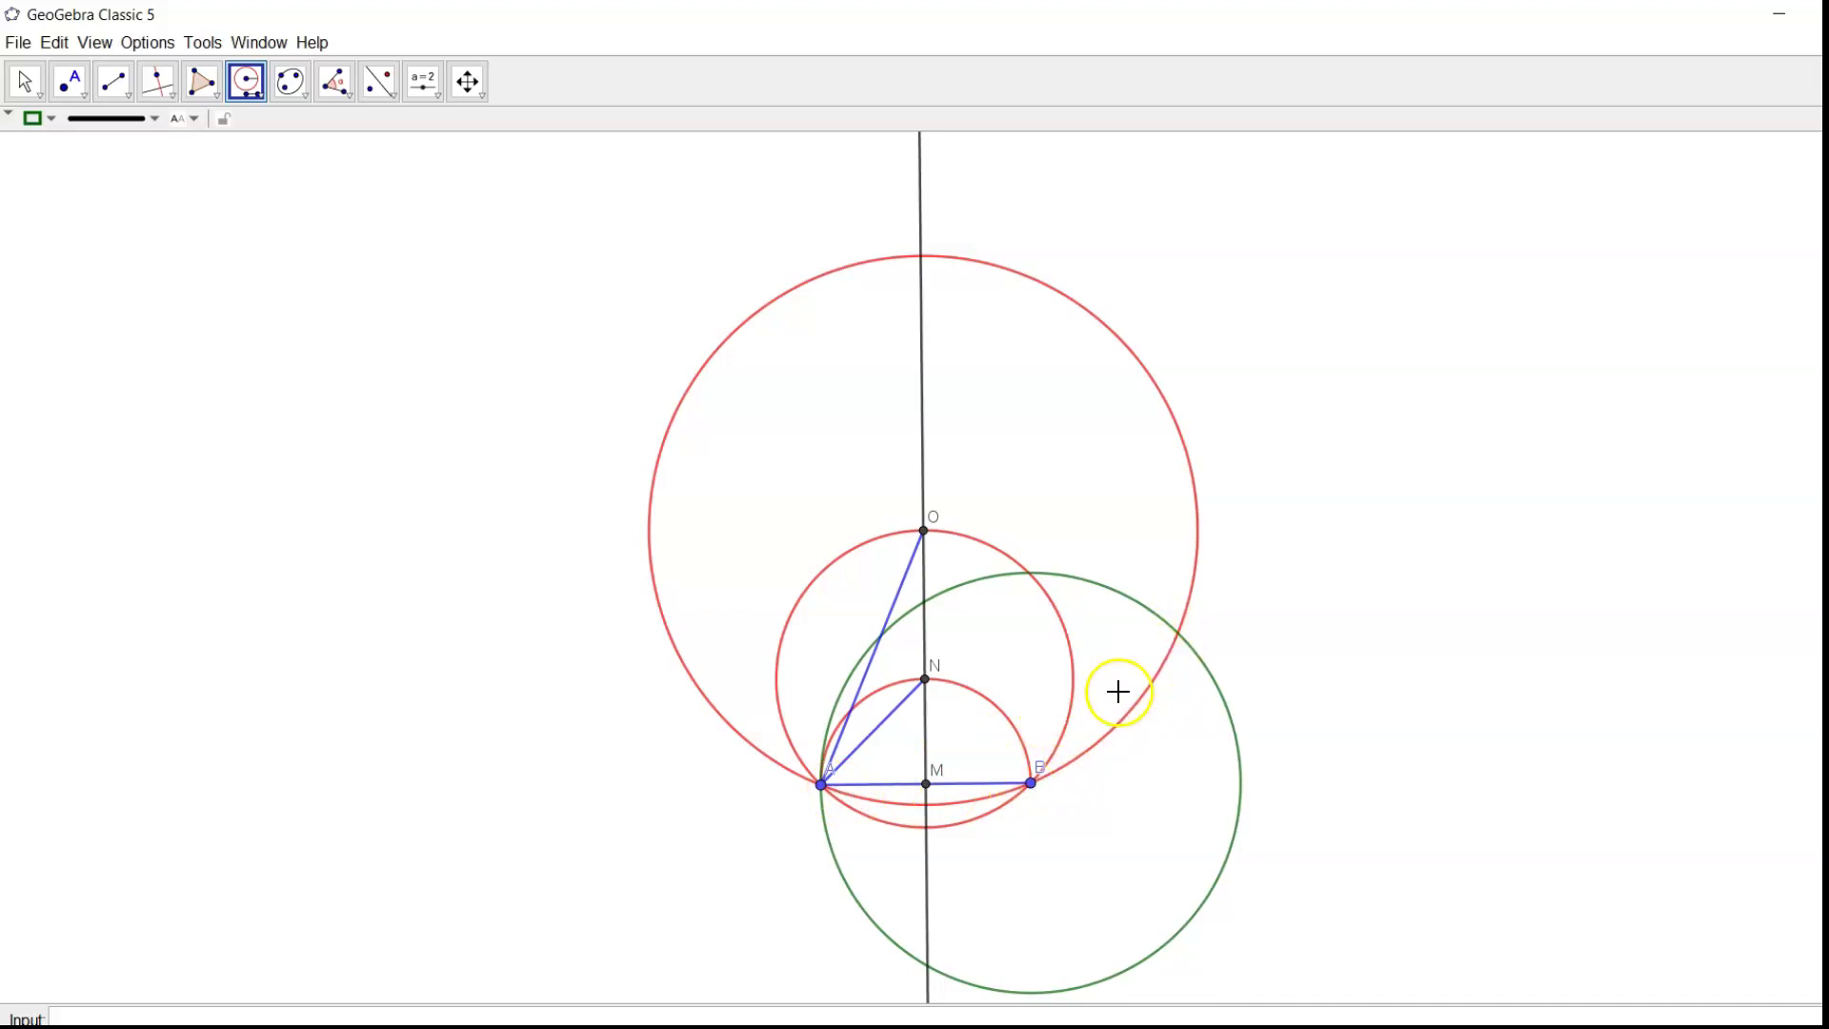
left_click(1177, 633)
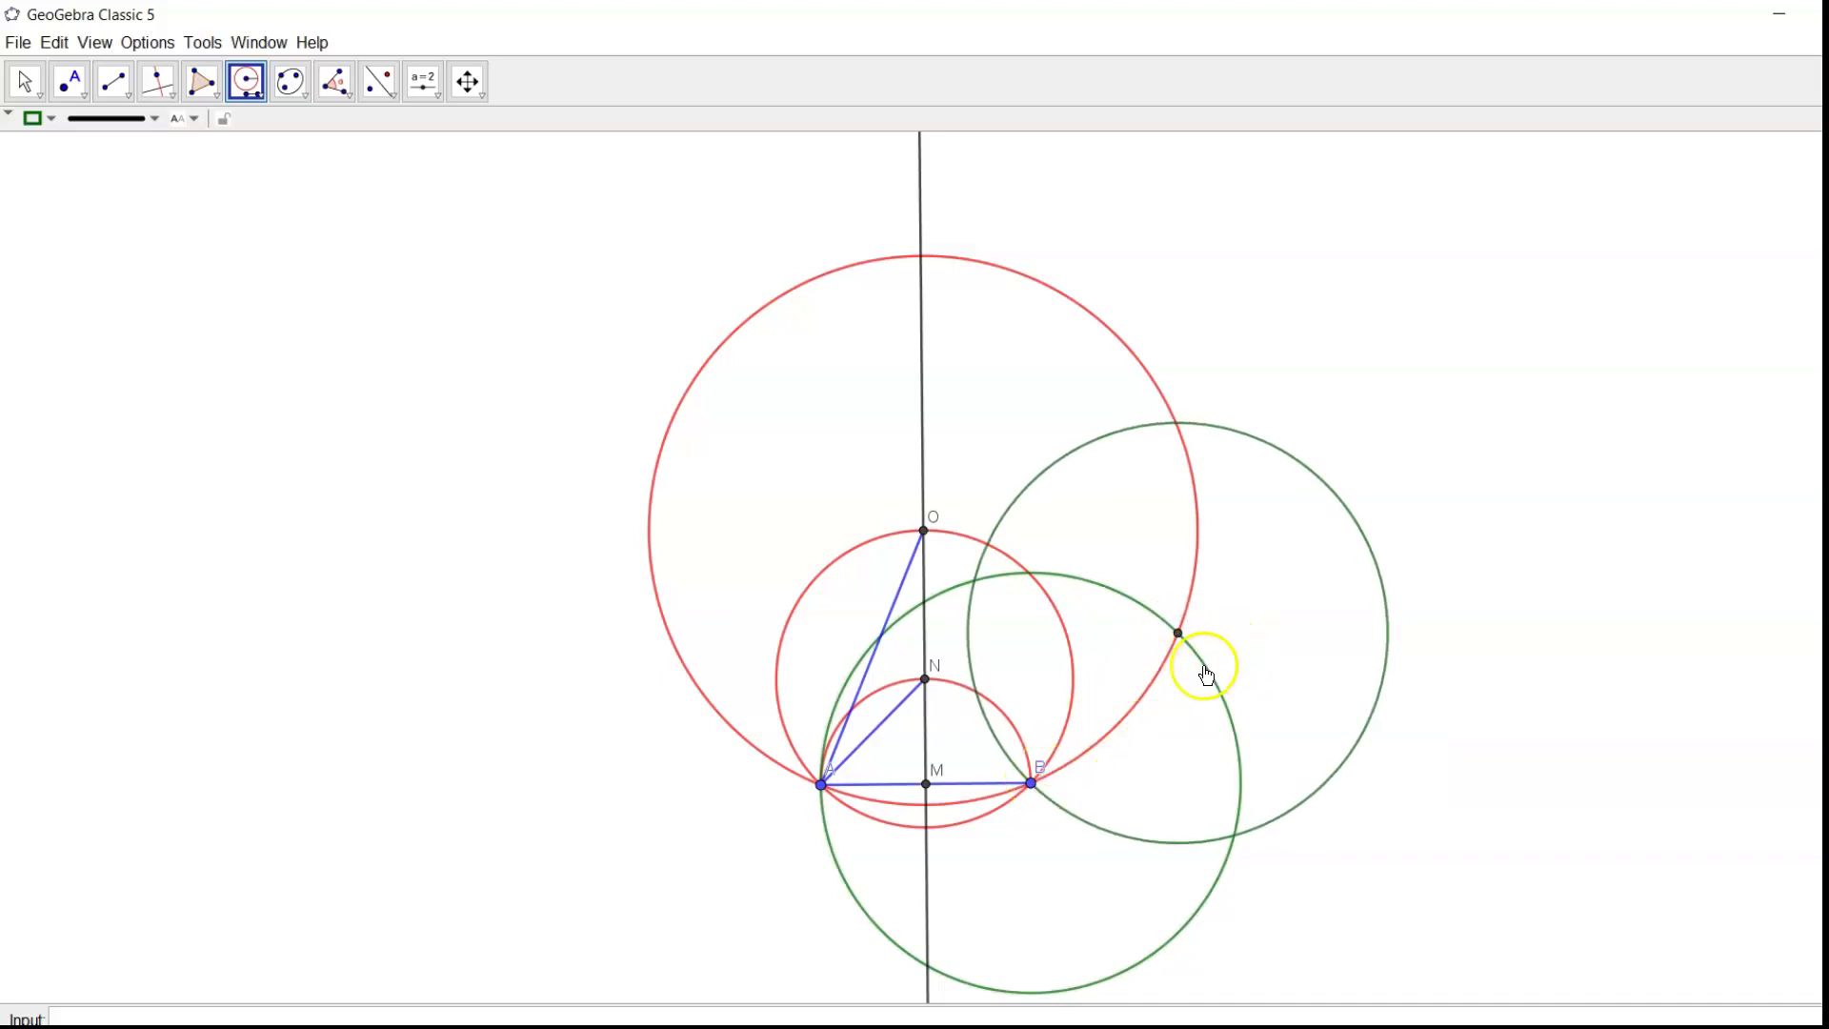
left_click(1179, 424)
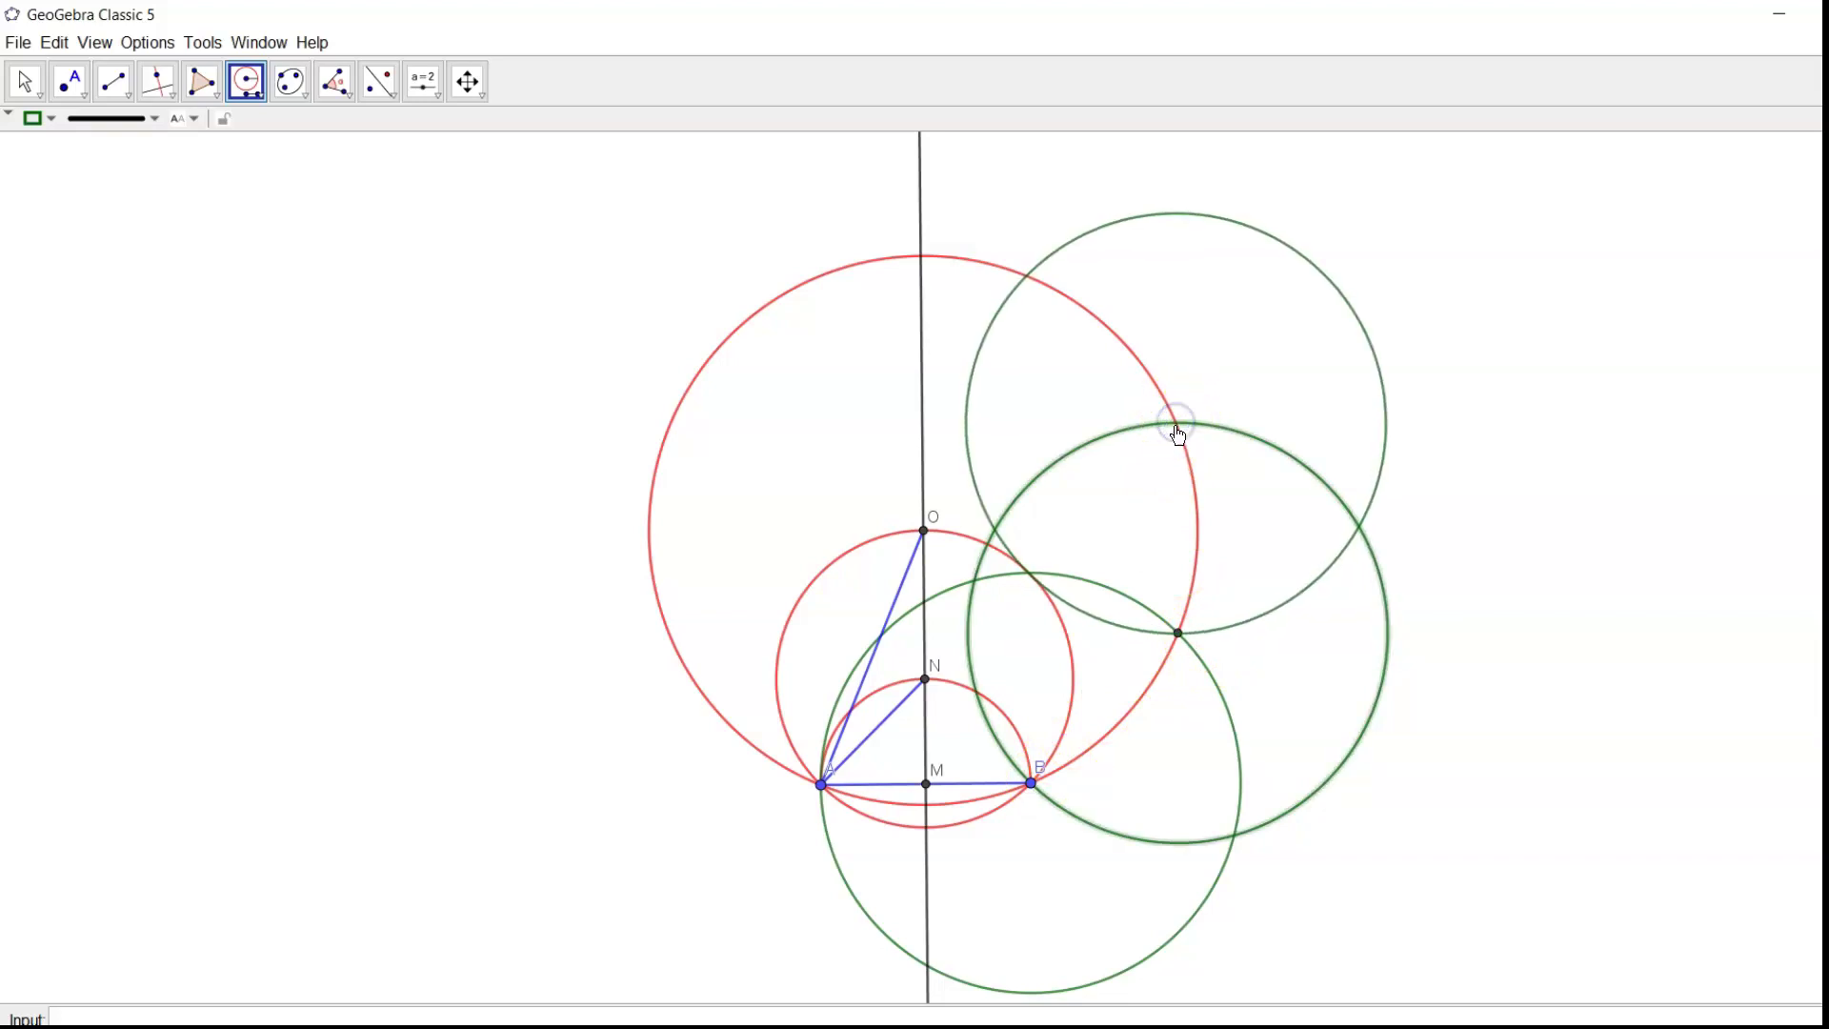
left_click(1026, 277)
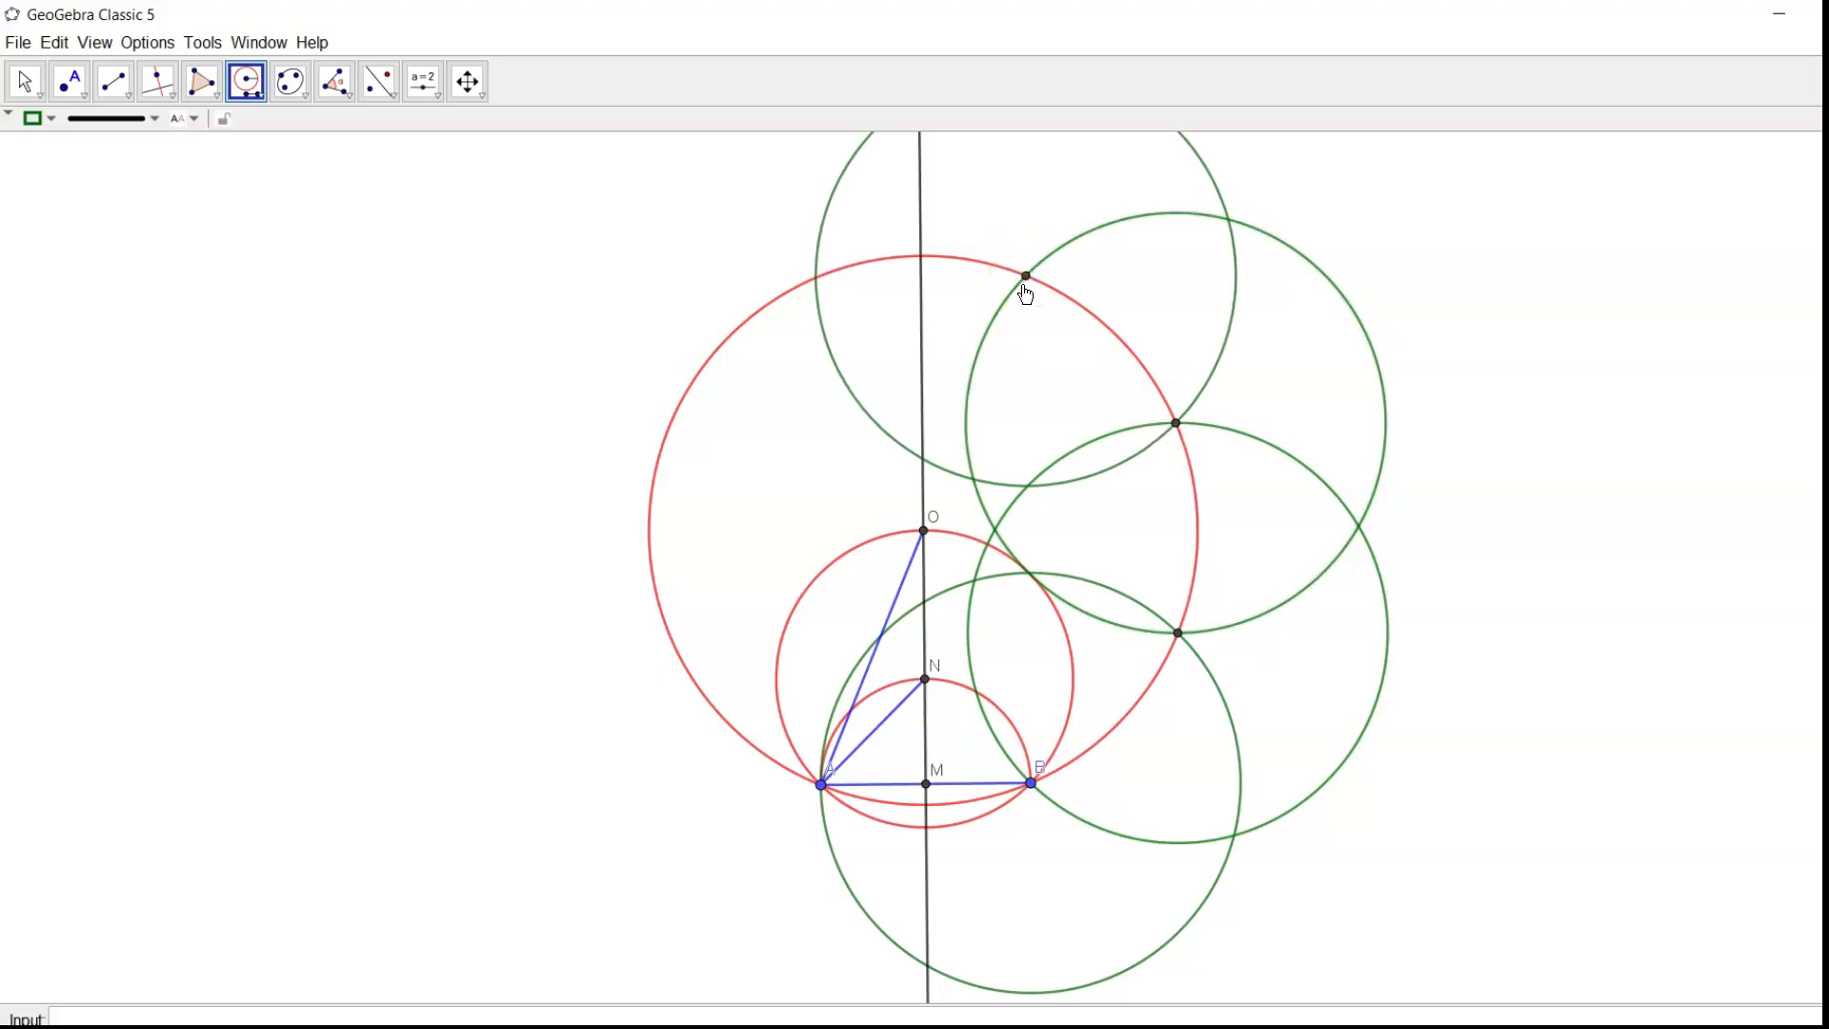
left_click(817, 278)
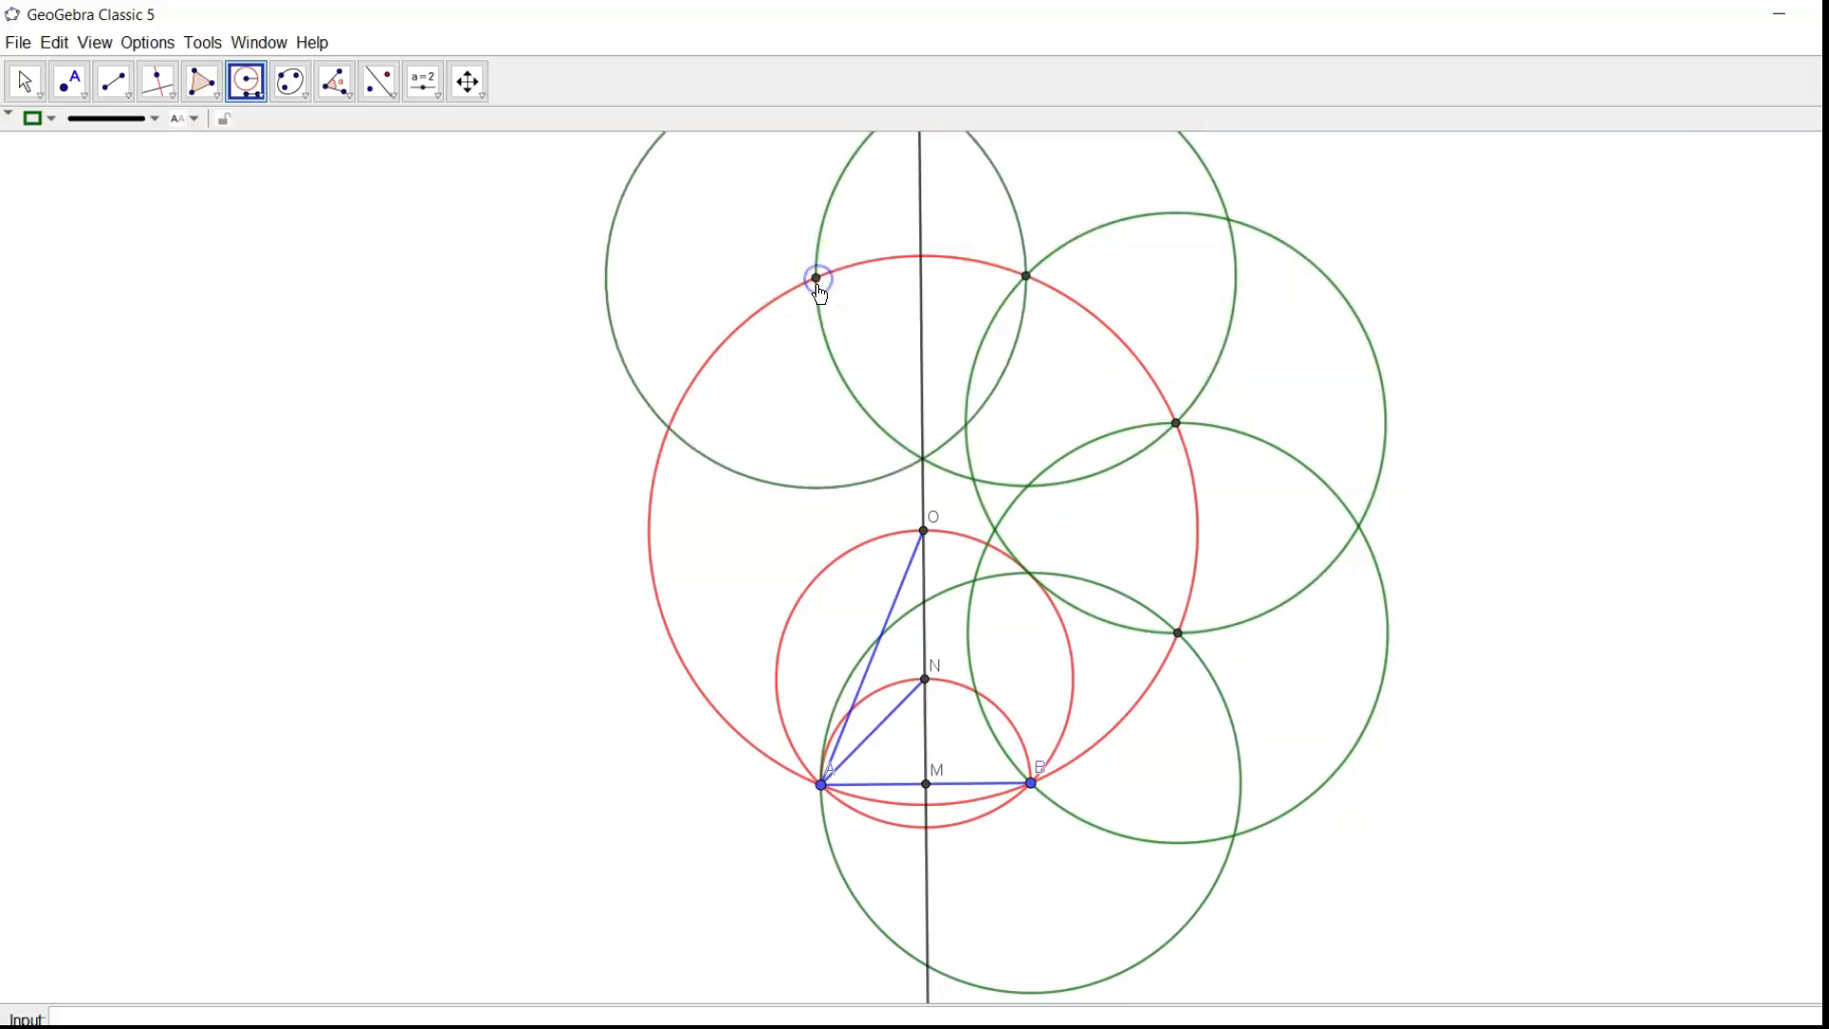
left_click(668, 426)
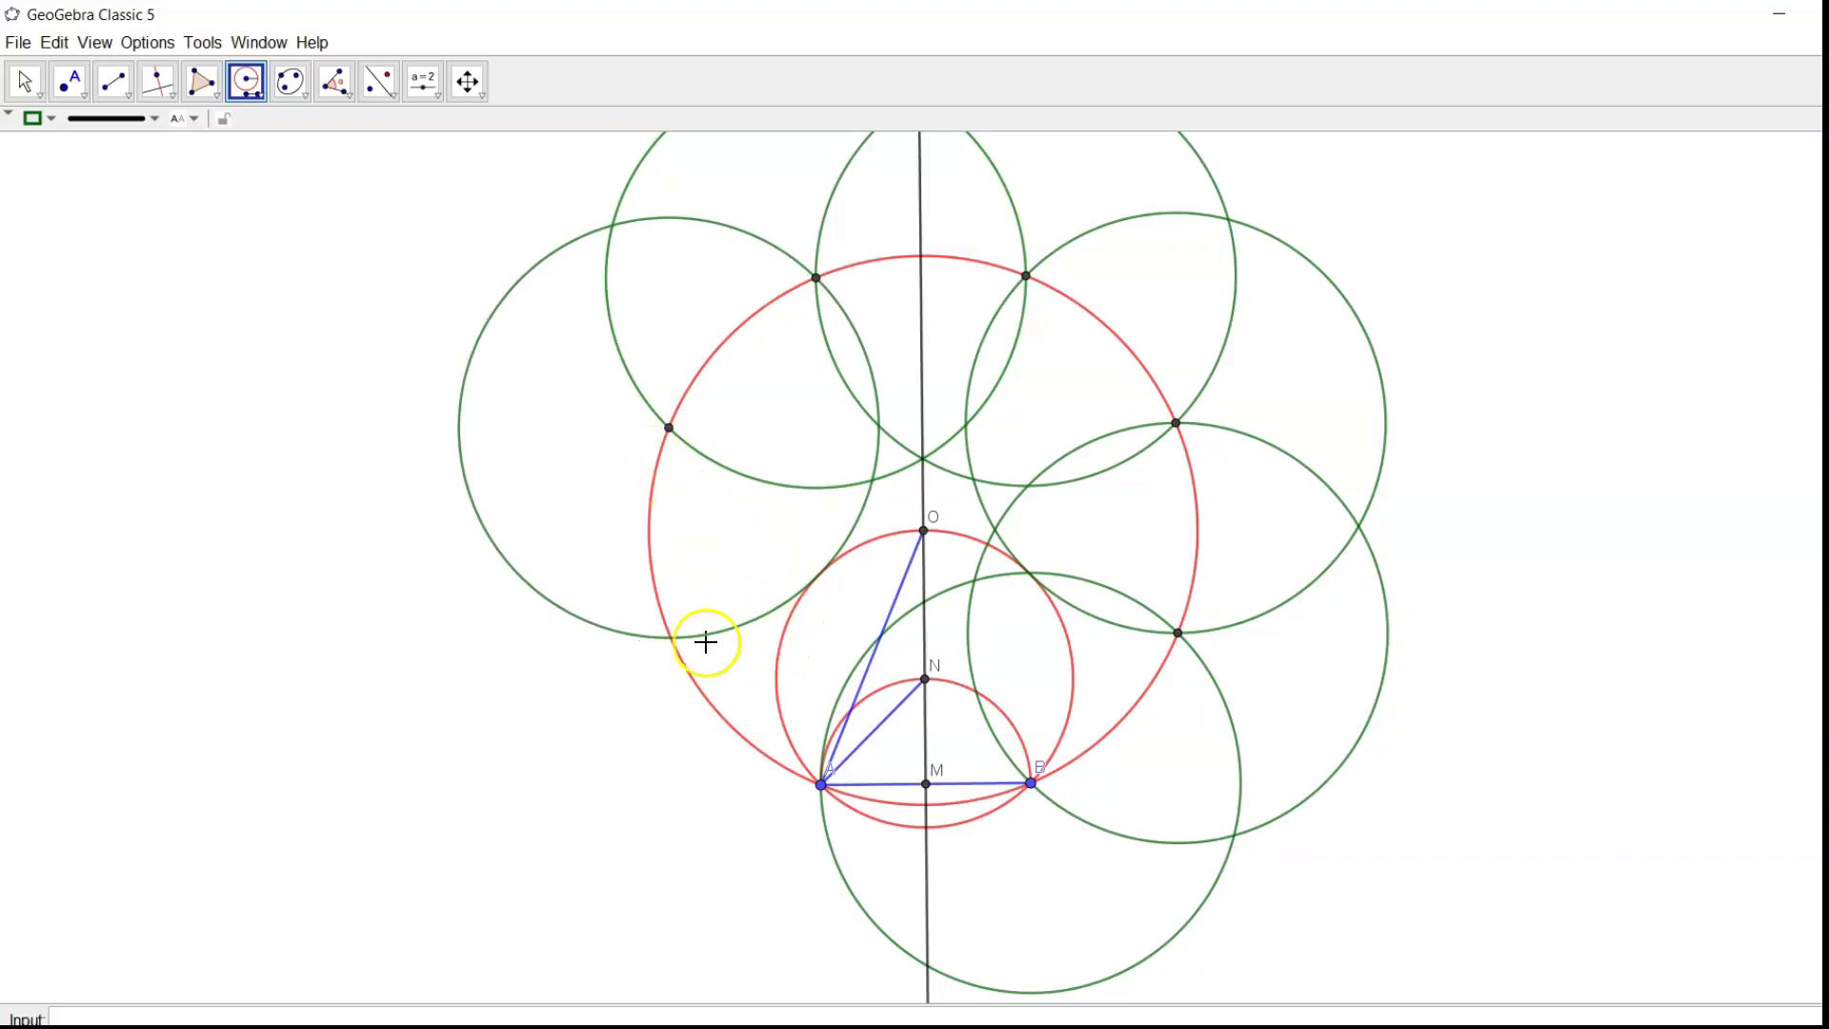
left_click(671, 637)
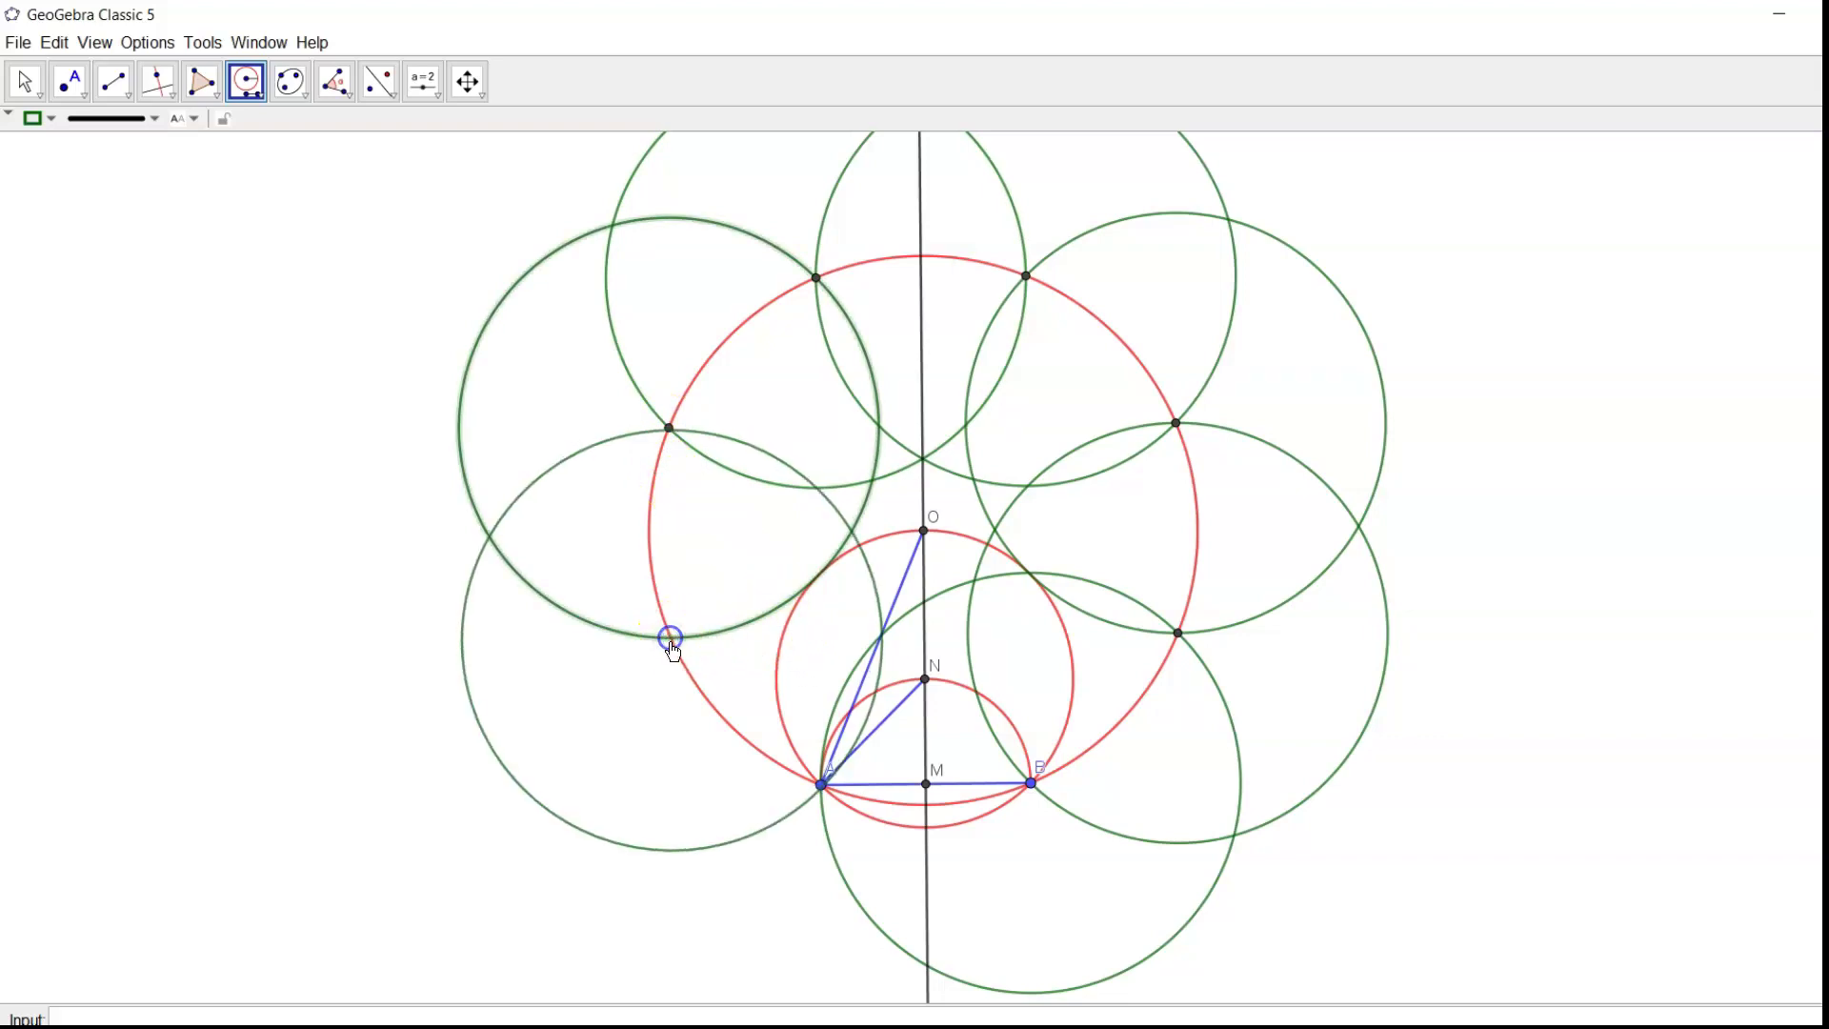
Step: Draw a radius-AB circle centred at A to close the ring of vertices
left_click(854, 770)
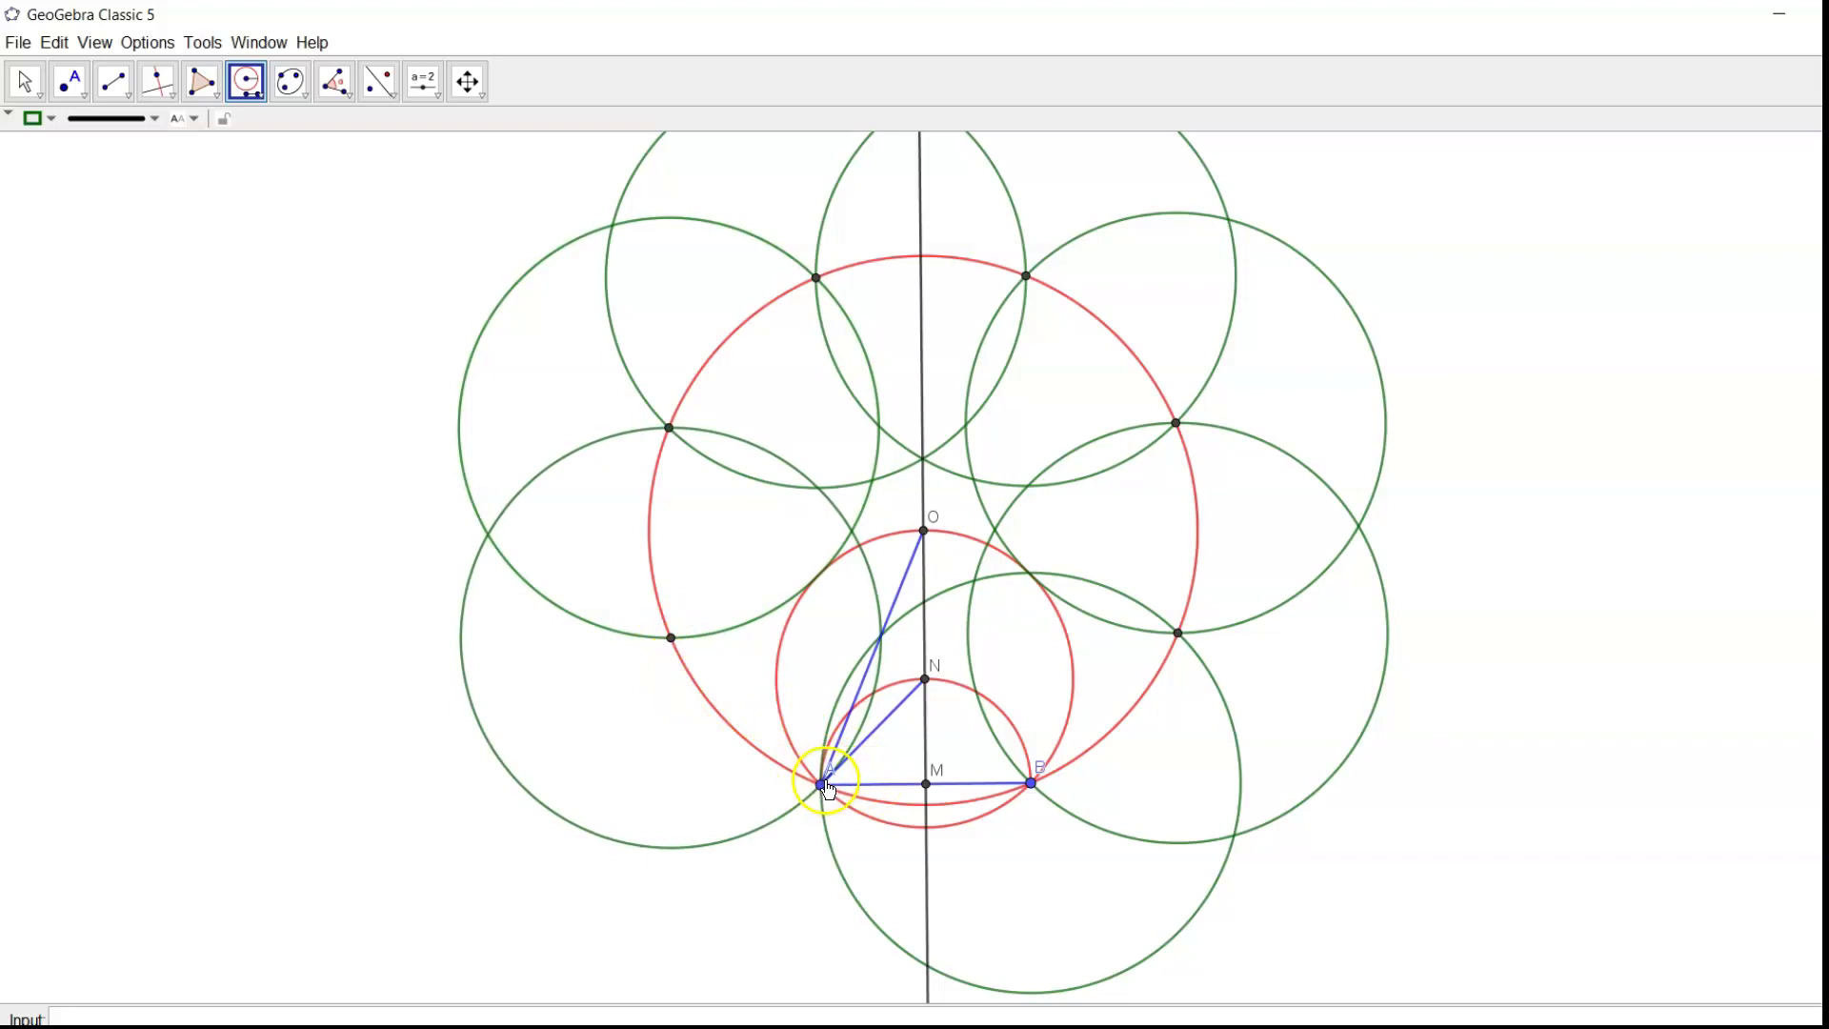
left_click(821, 787)
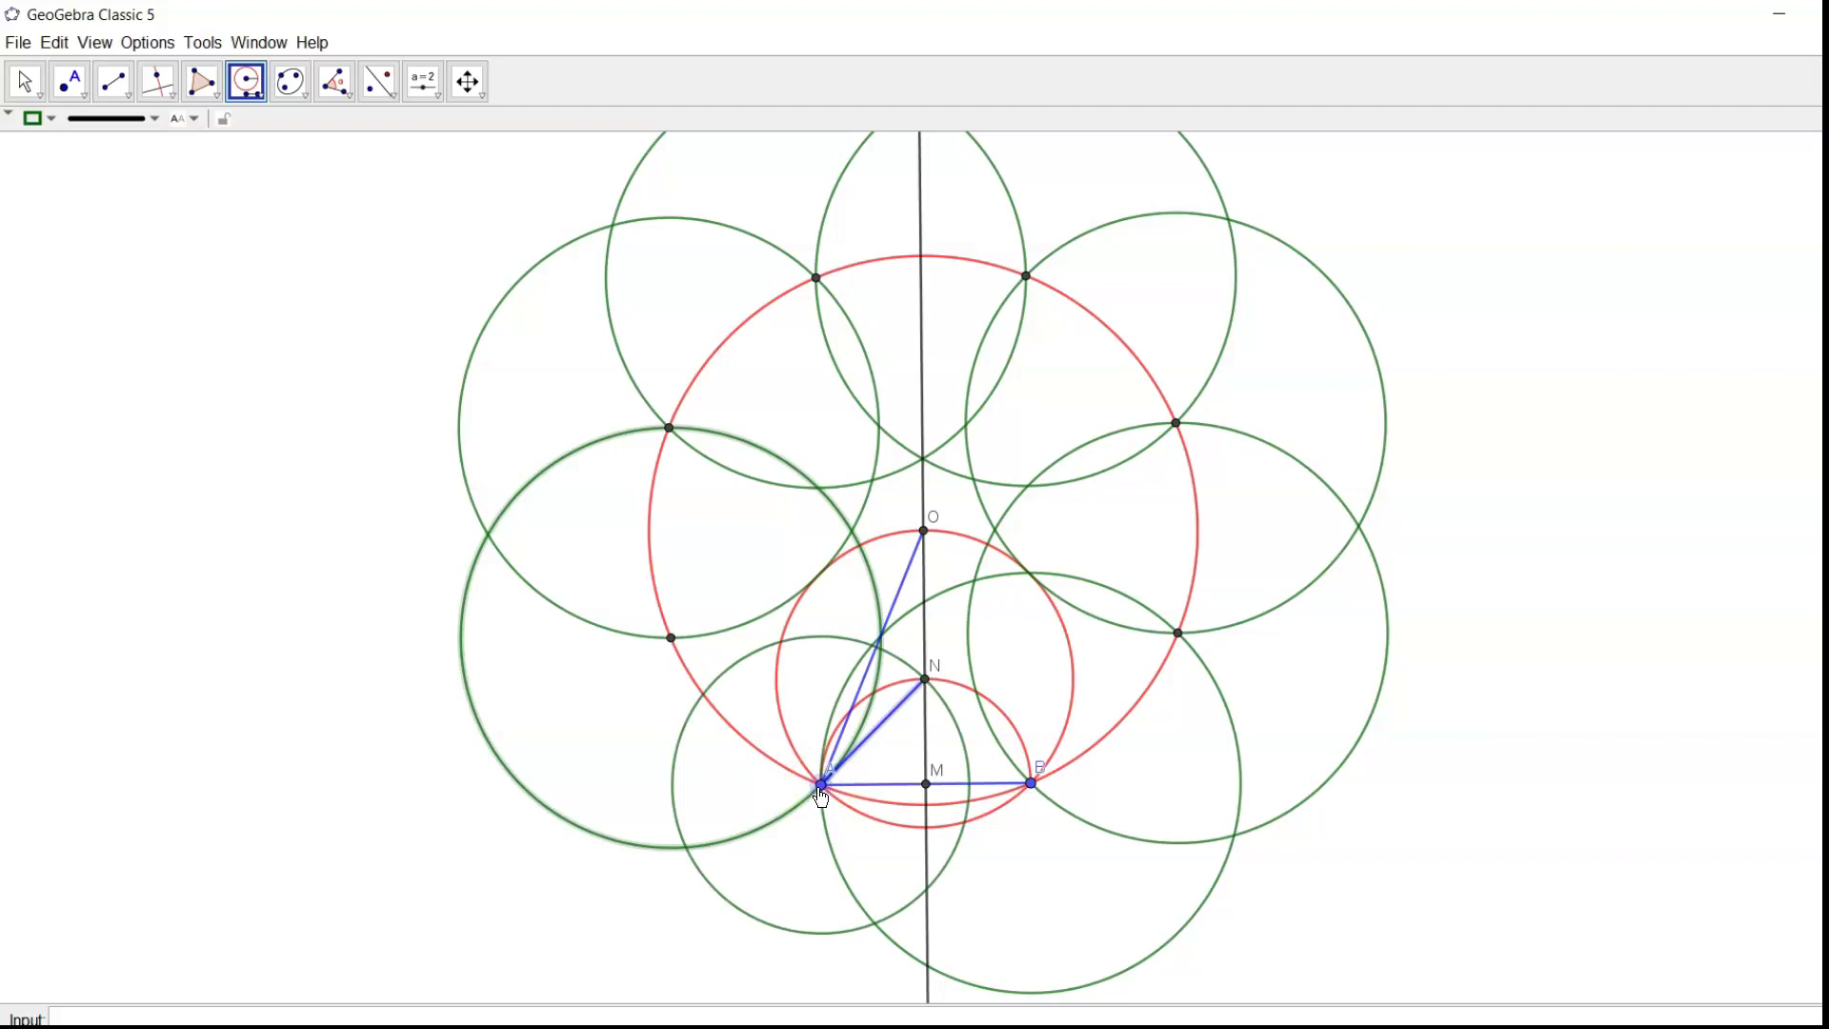
left_click(672, 638)
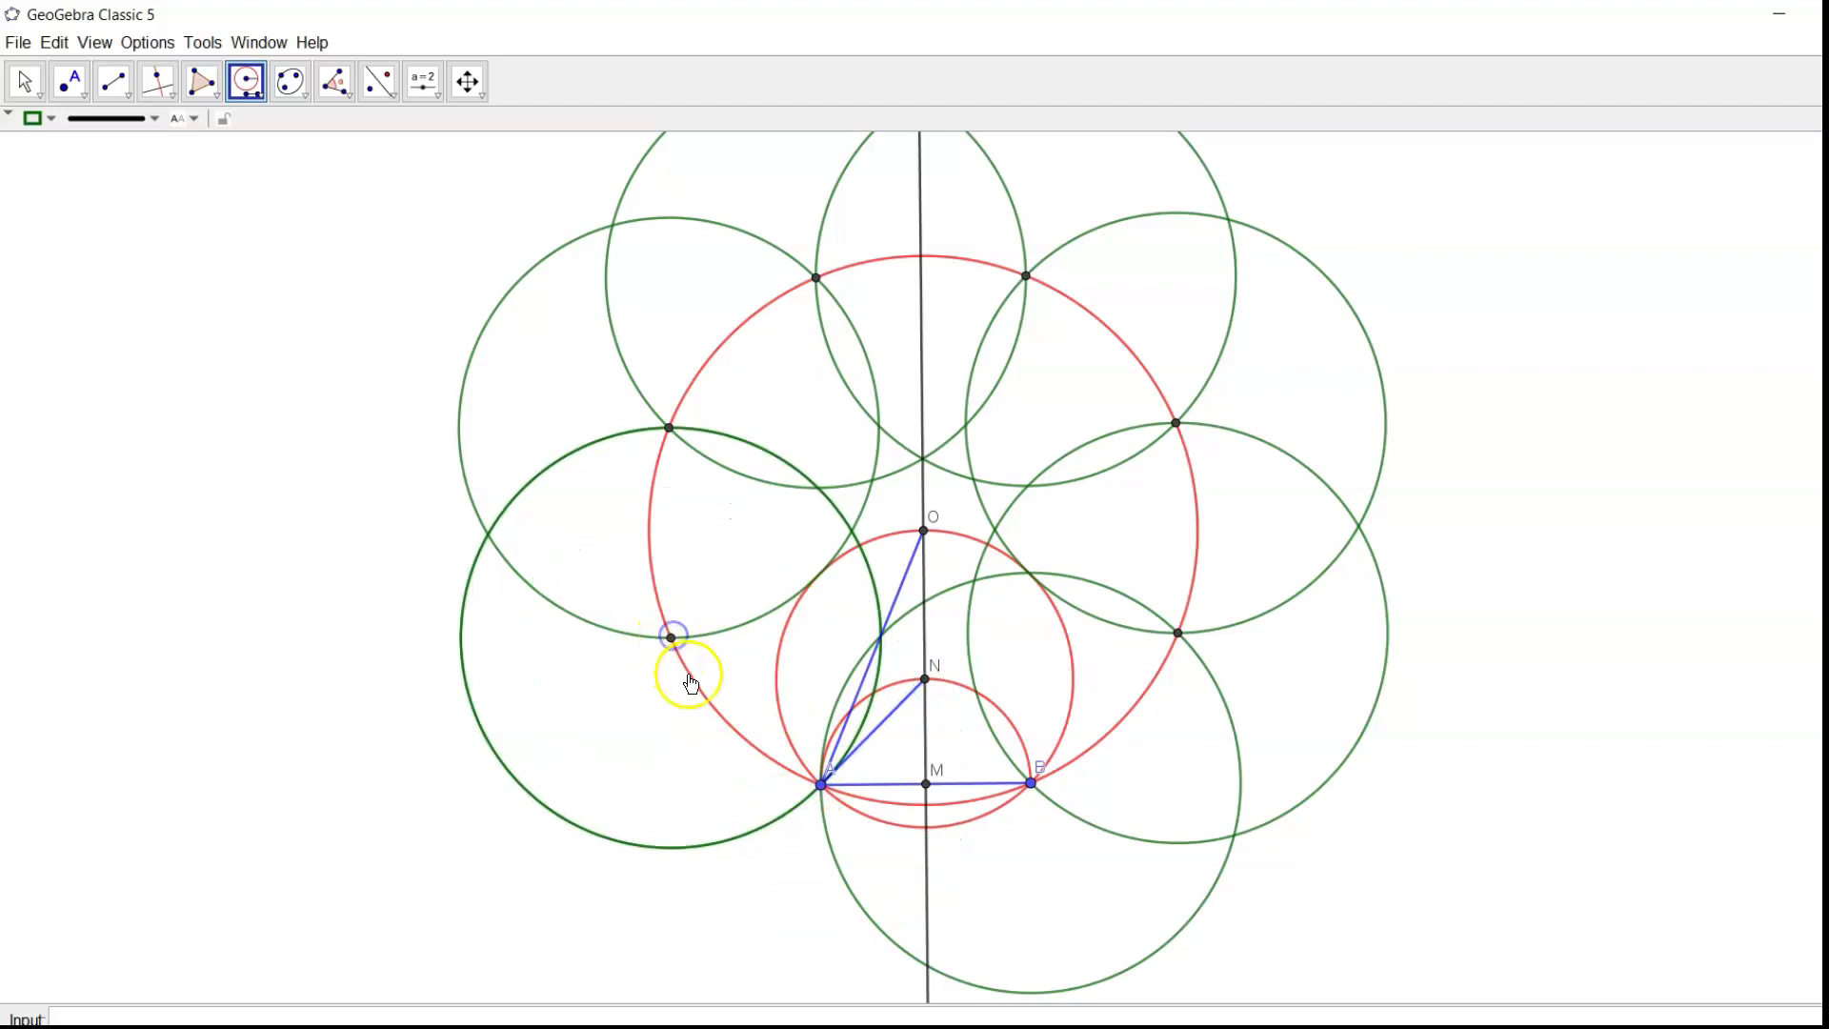
left_click(821, 789)
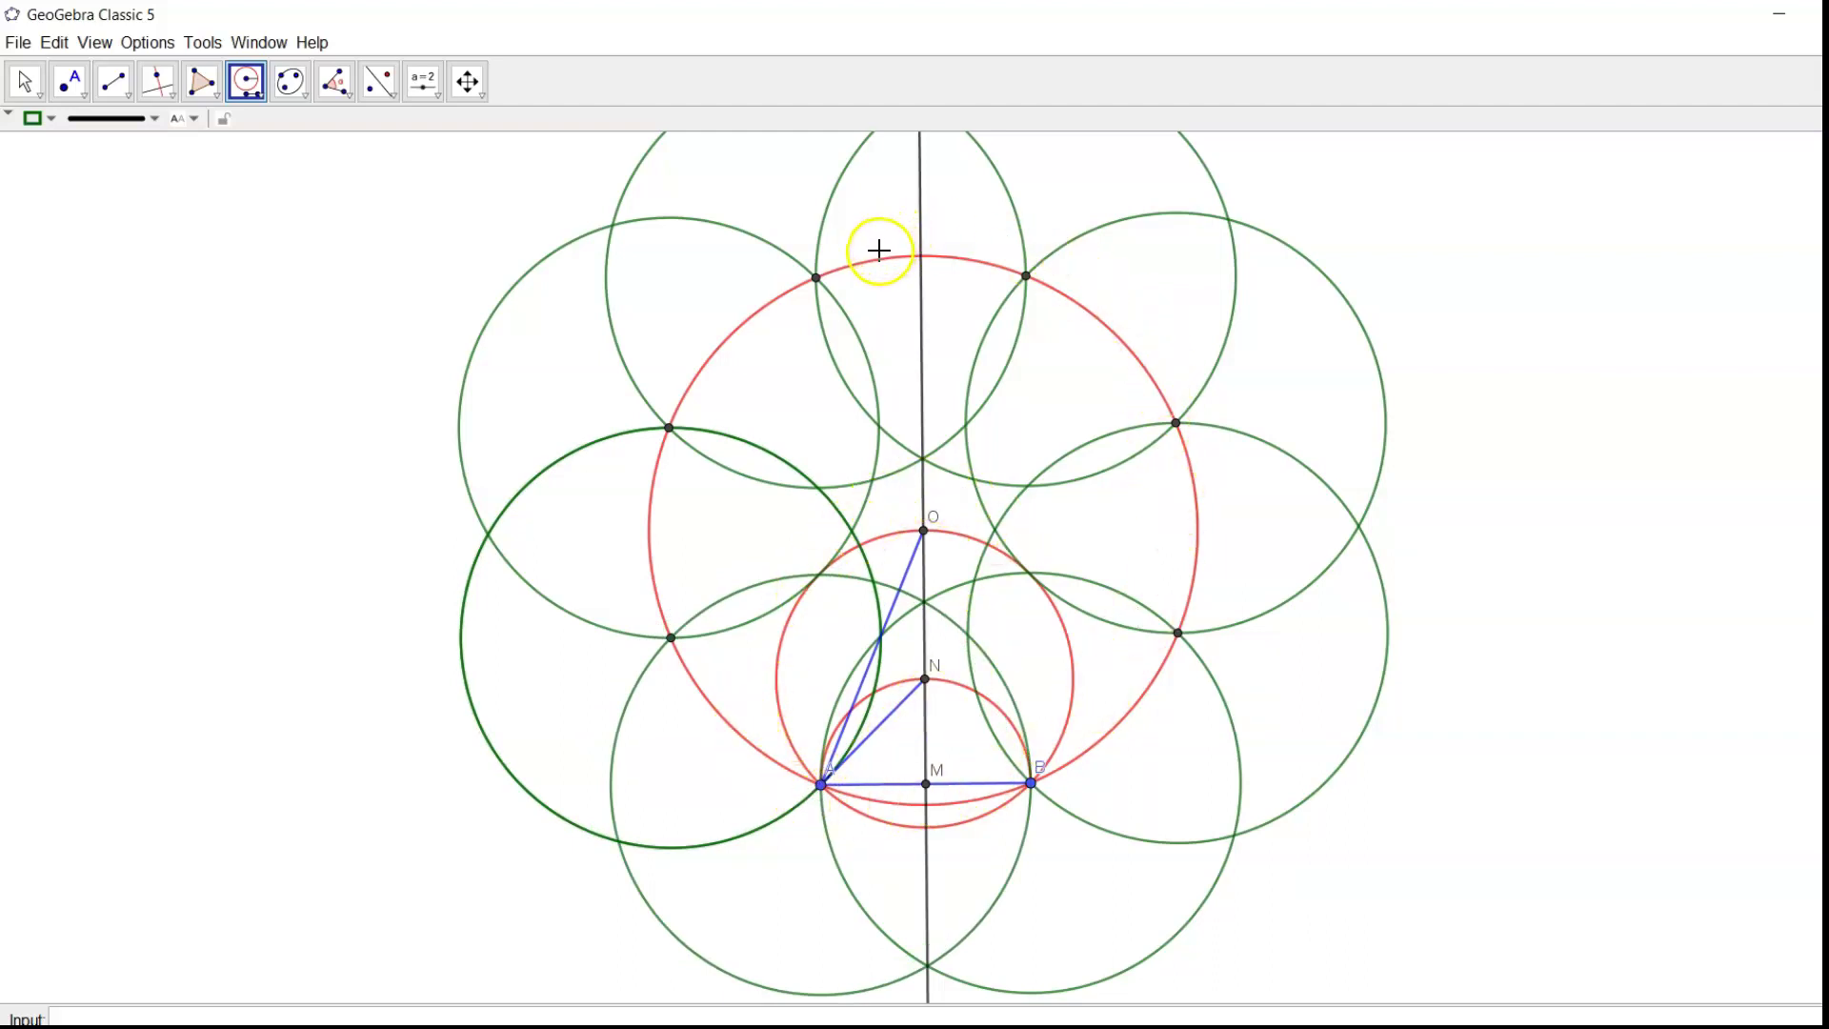
Step: Draw segments joining B to each consecutive point on the circle, ending at A
left_click(122, 93)
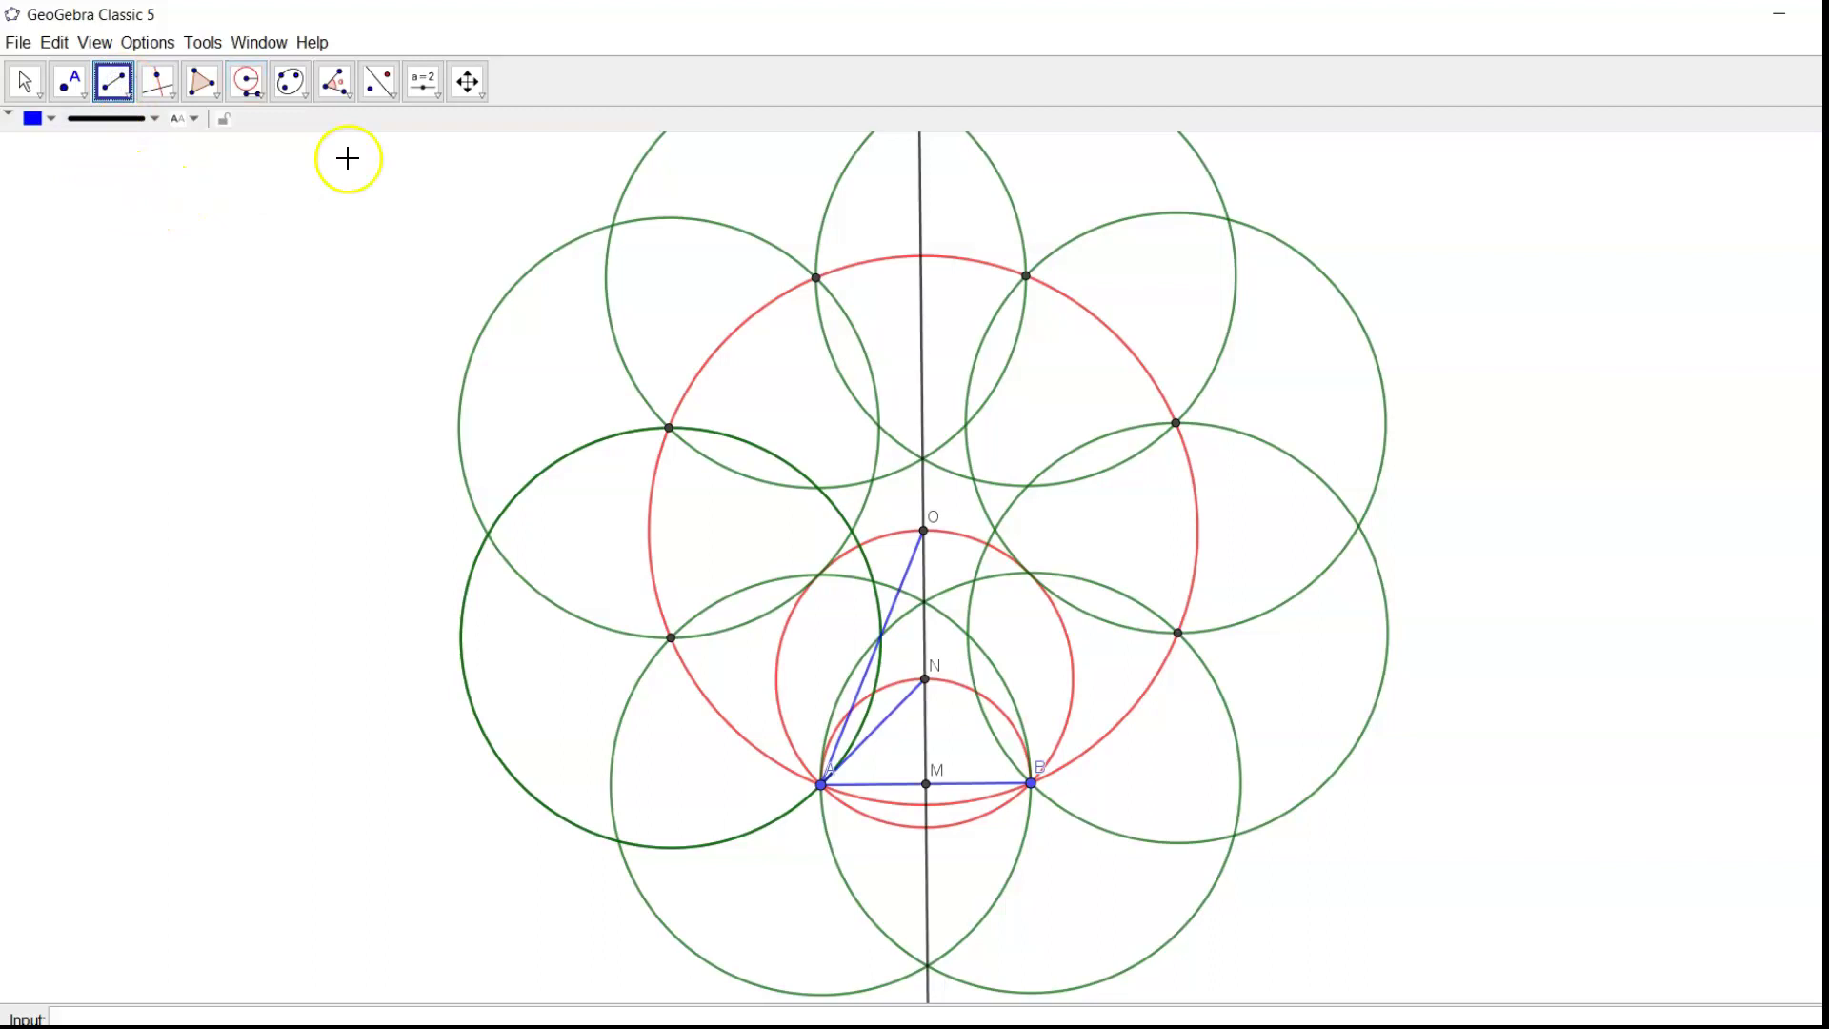
left_click(1032, 784)
left_click(1178, 633)
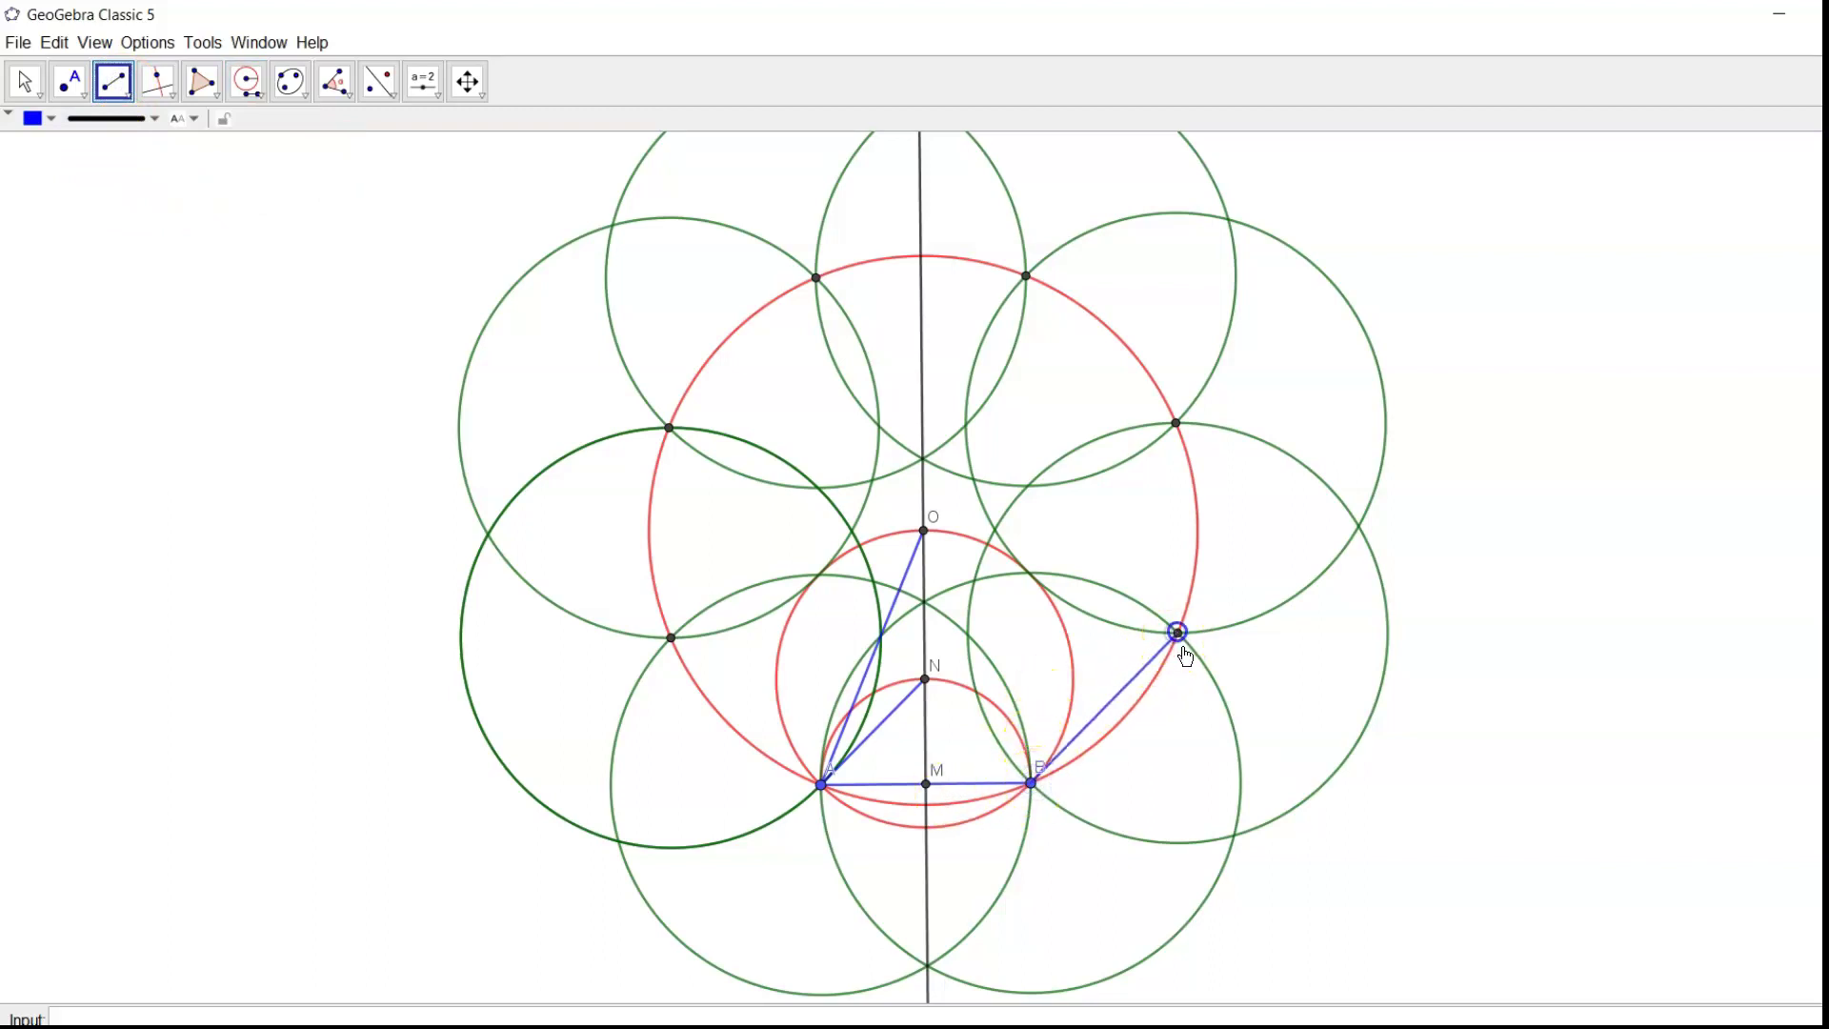
left_click_drag(1181, 640, 678, 661)
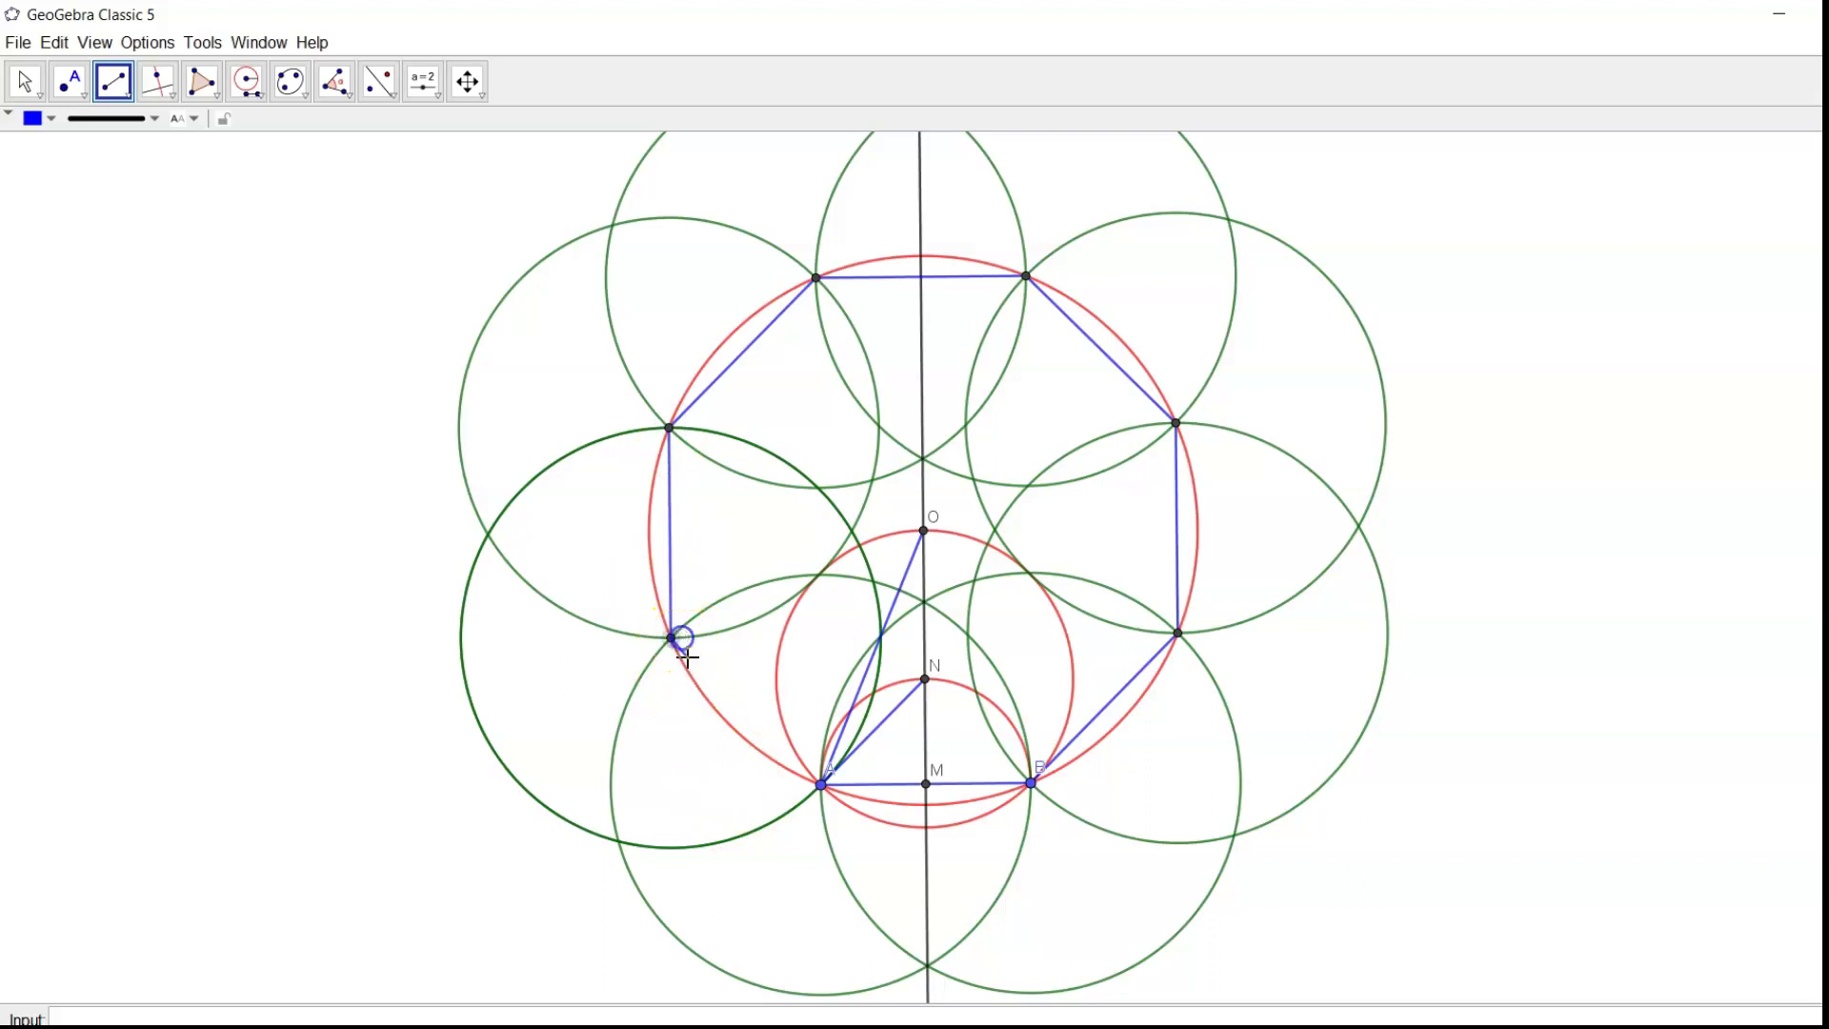
left_click(822, 786)
Step: Build an 8-vertex regular polygon on points A and B
left_click(215, 85)
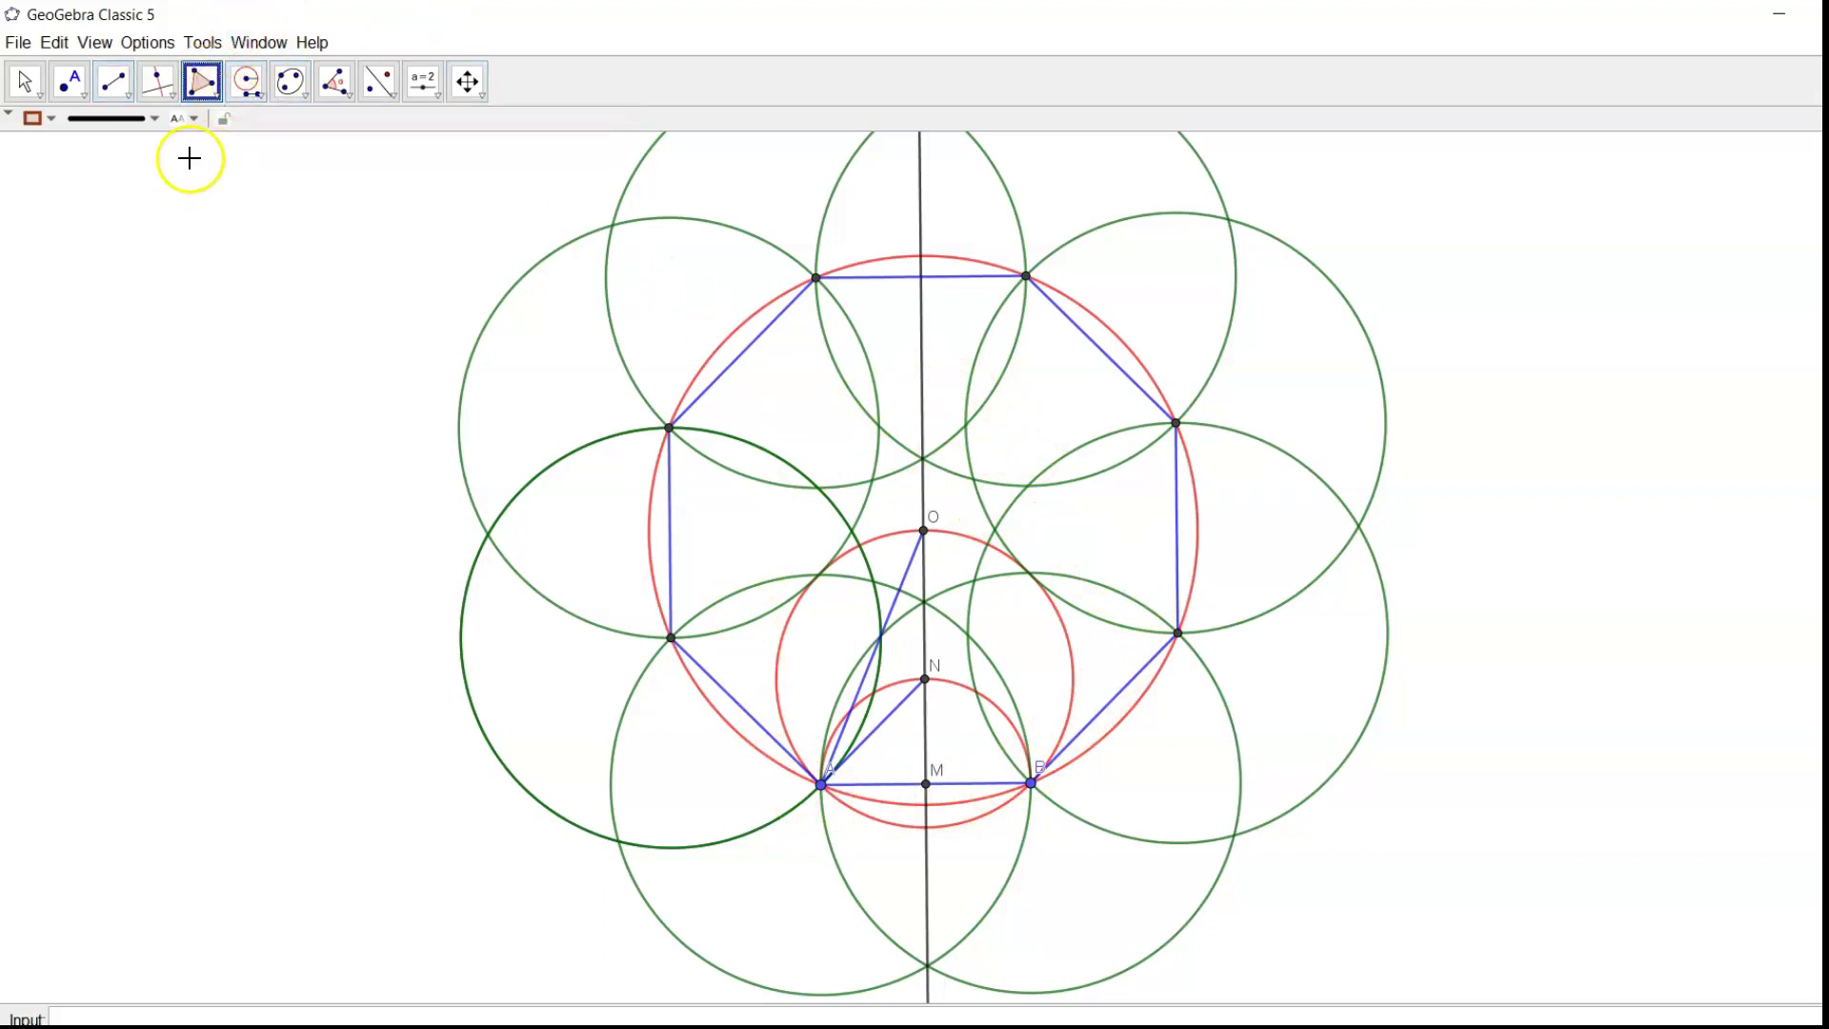
left_click(221, 93)
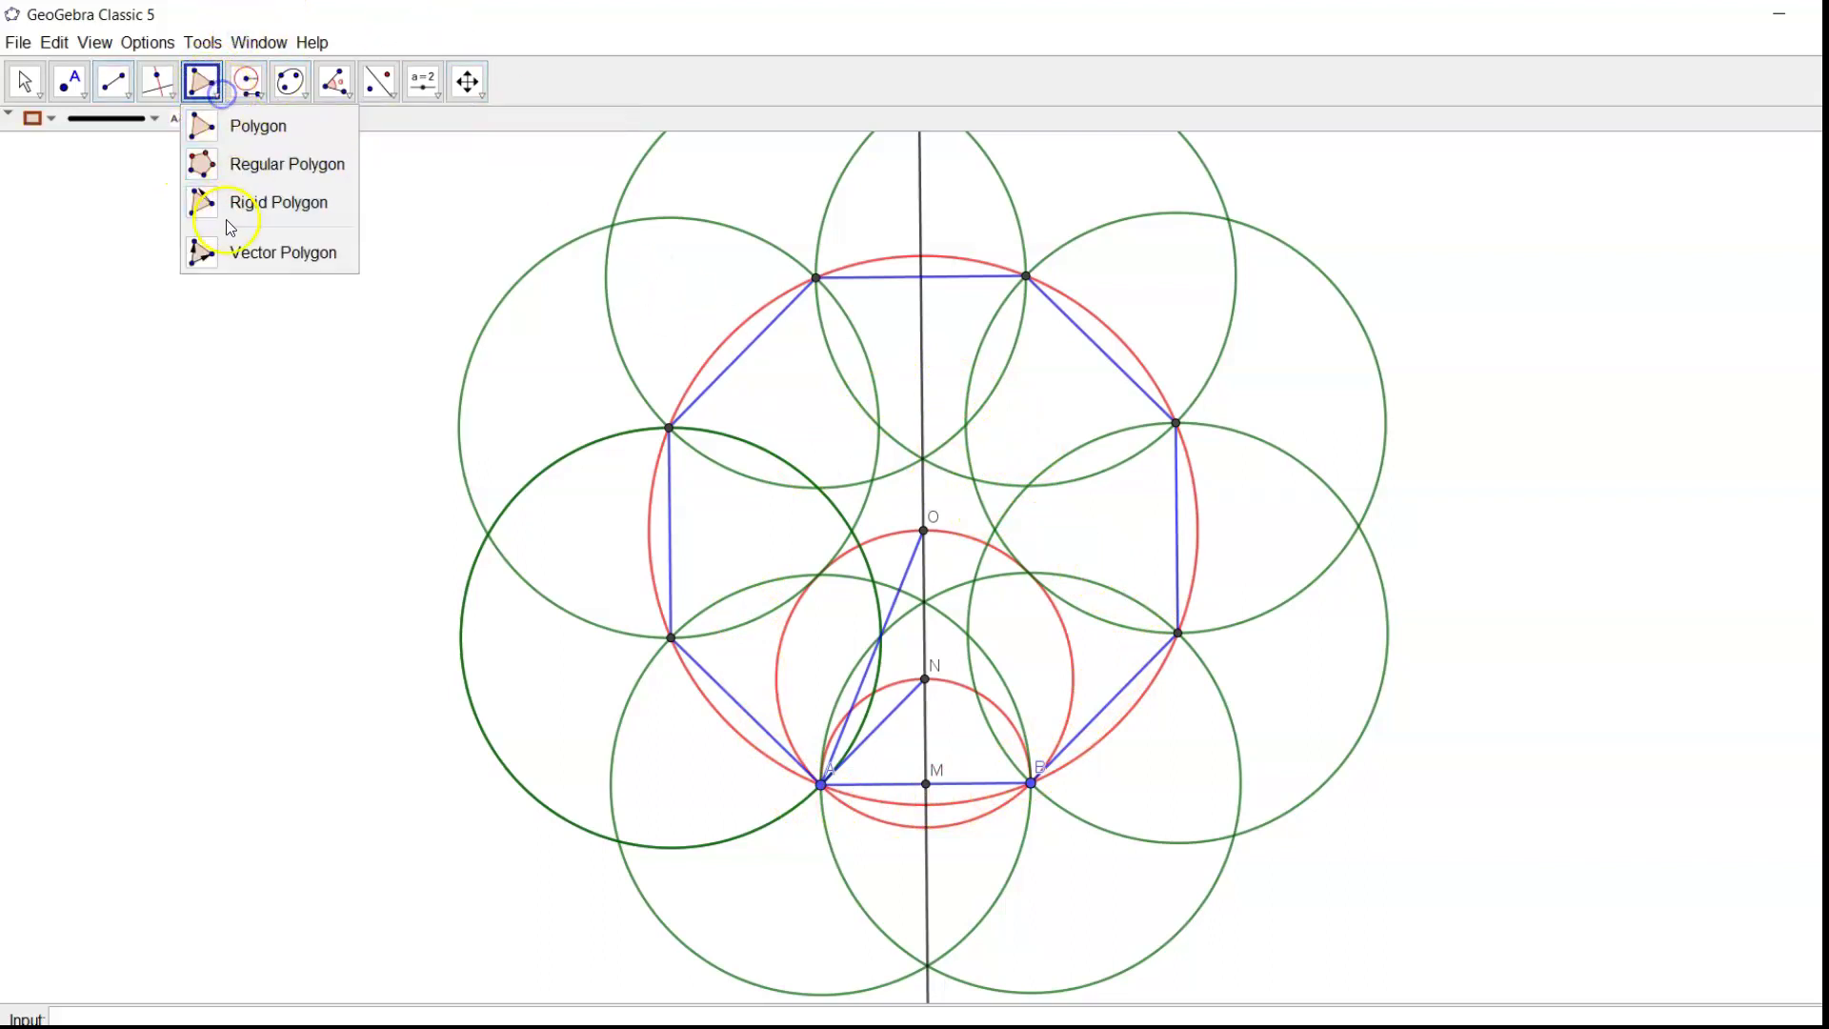
left_click(238, 171)
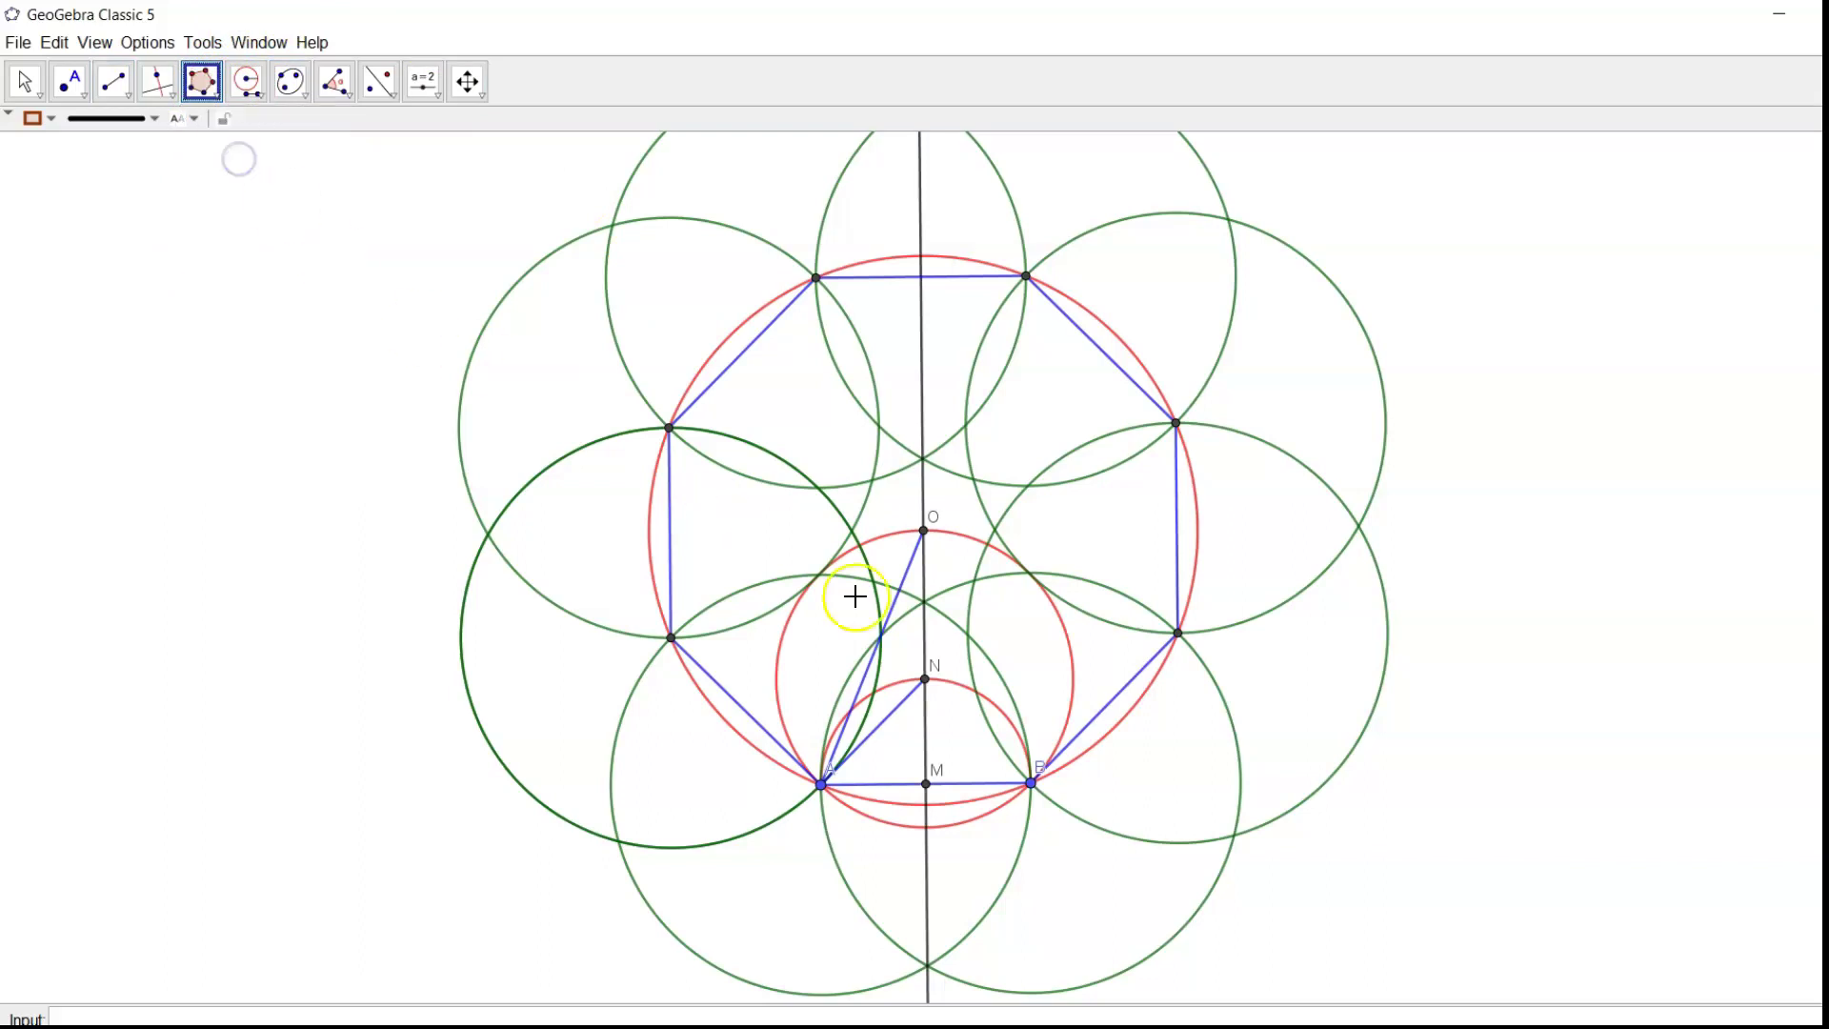
left_click(823, 784)
left_click(1031, 783)
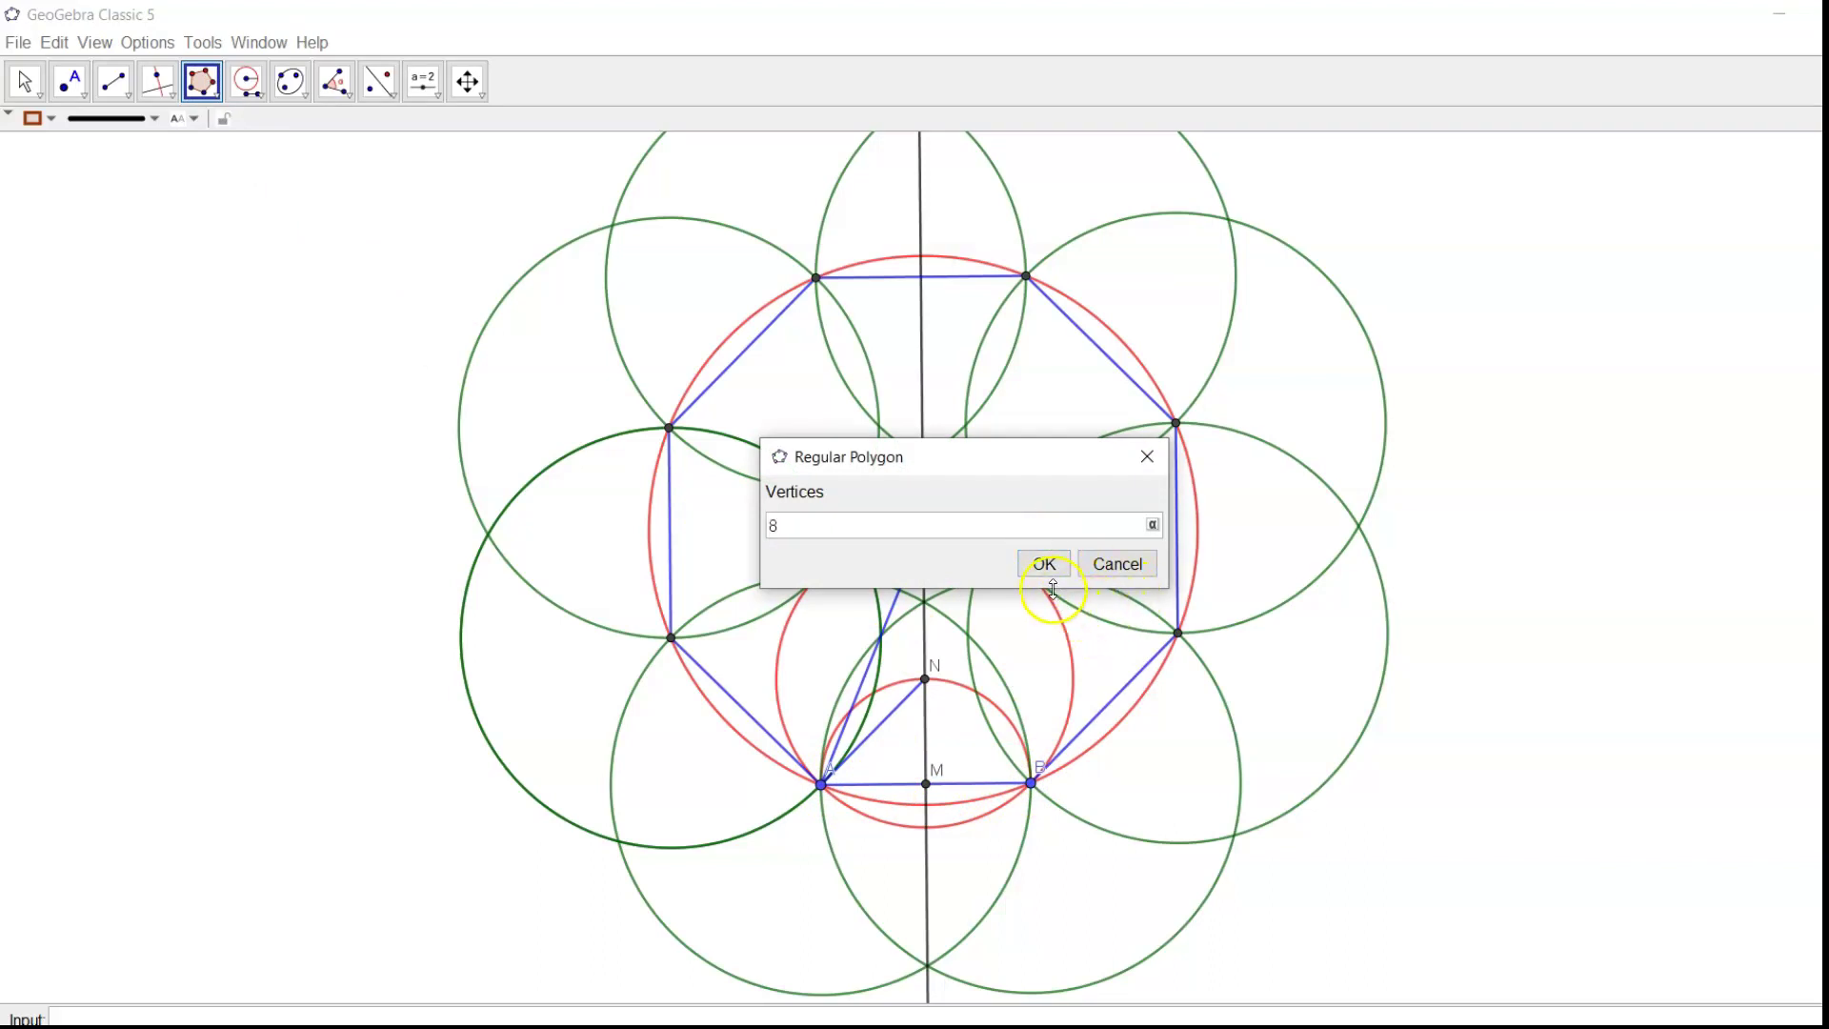
left_click(1048, 565)
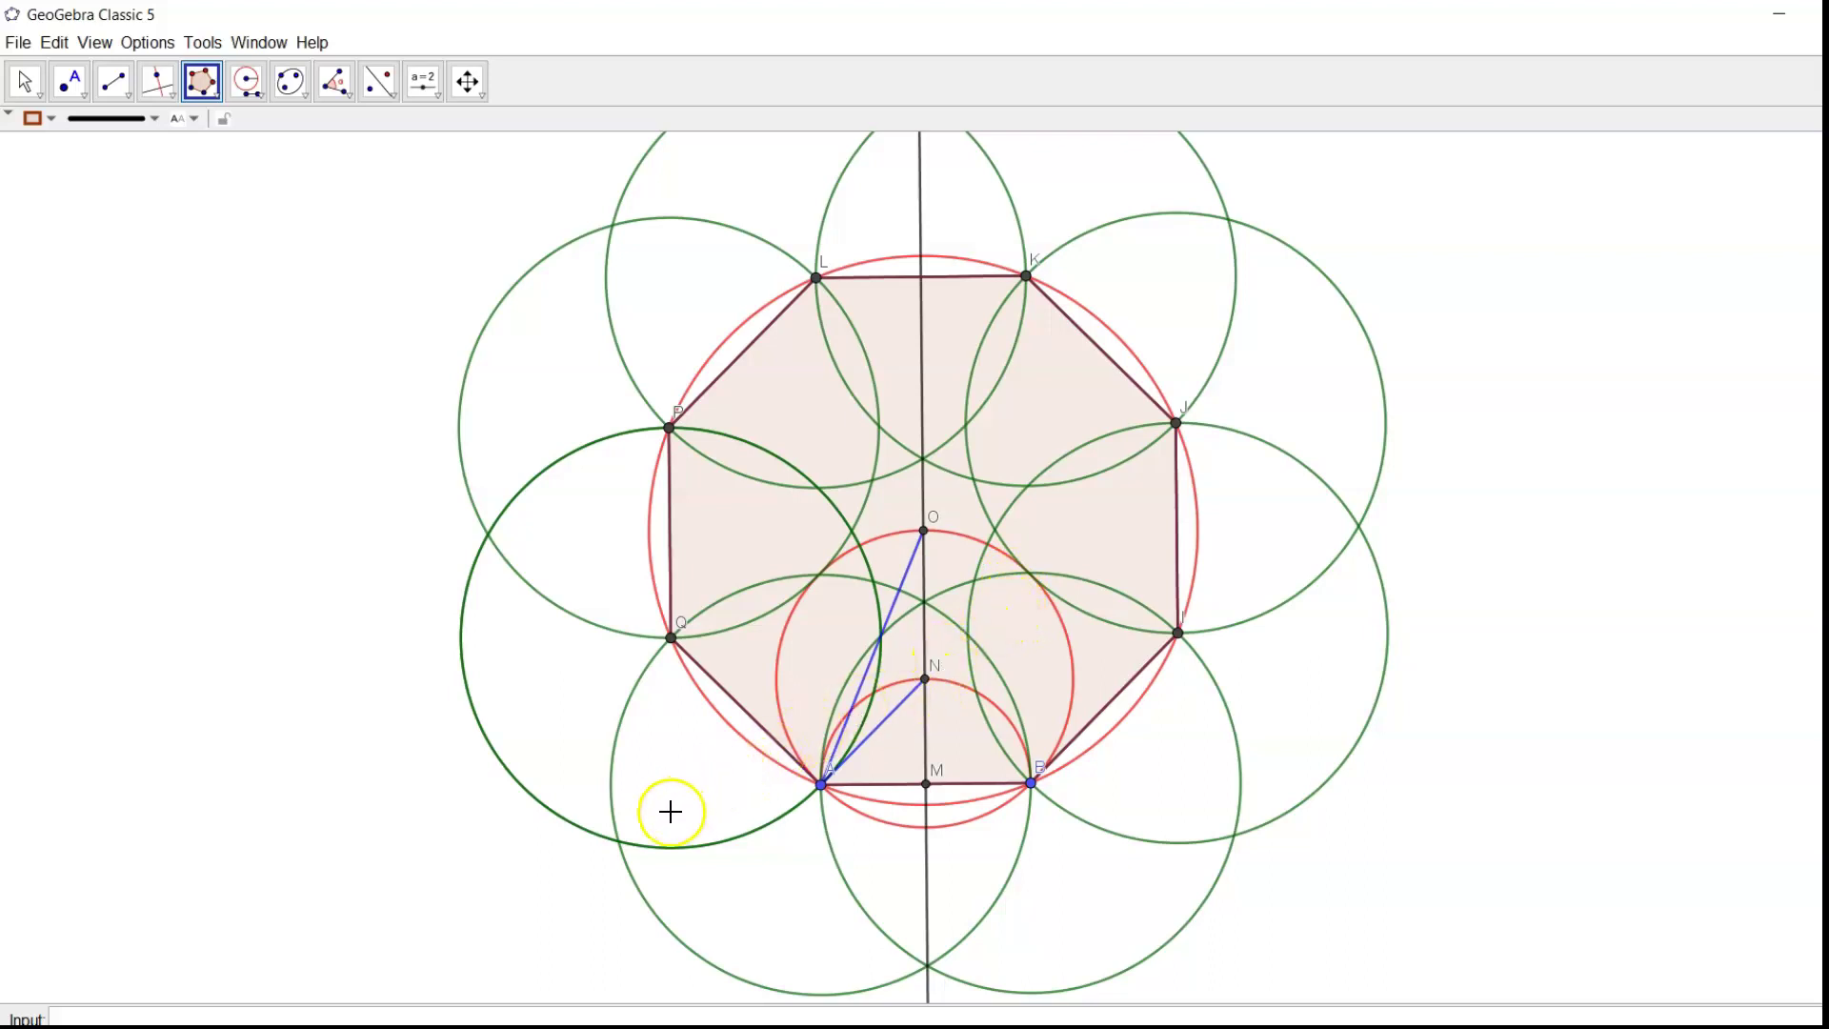
key("alt+Tab")
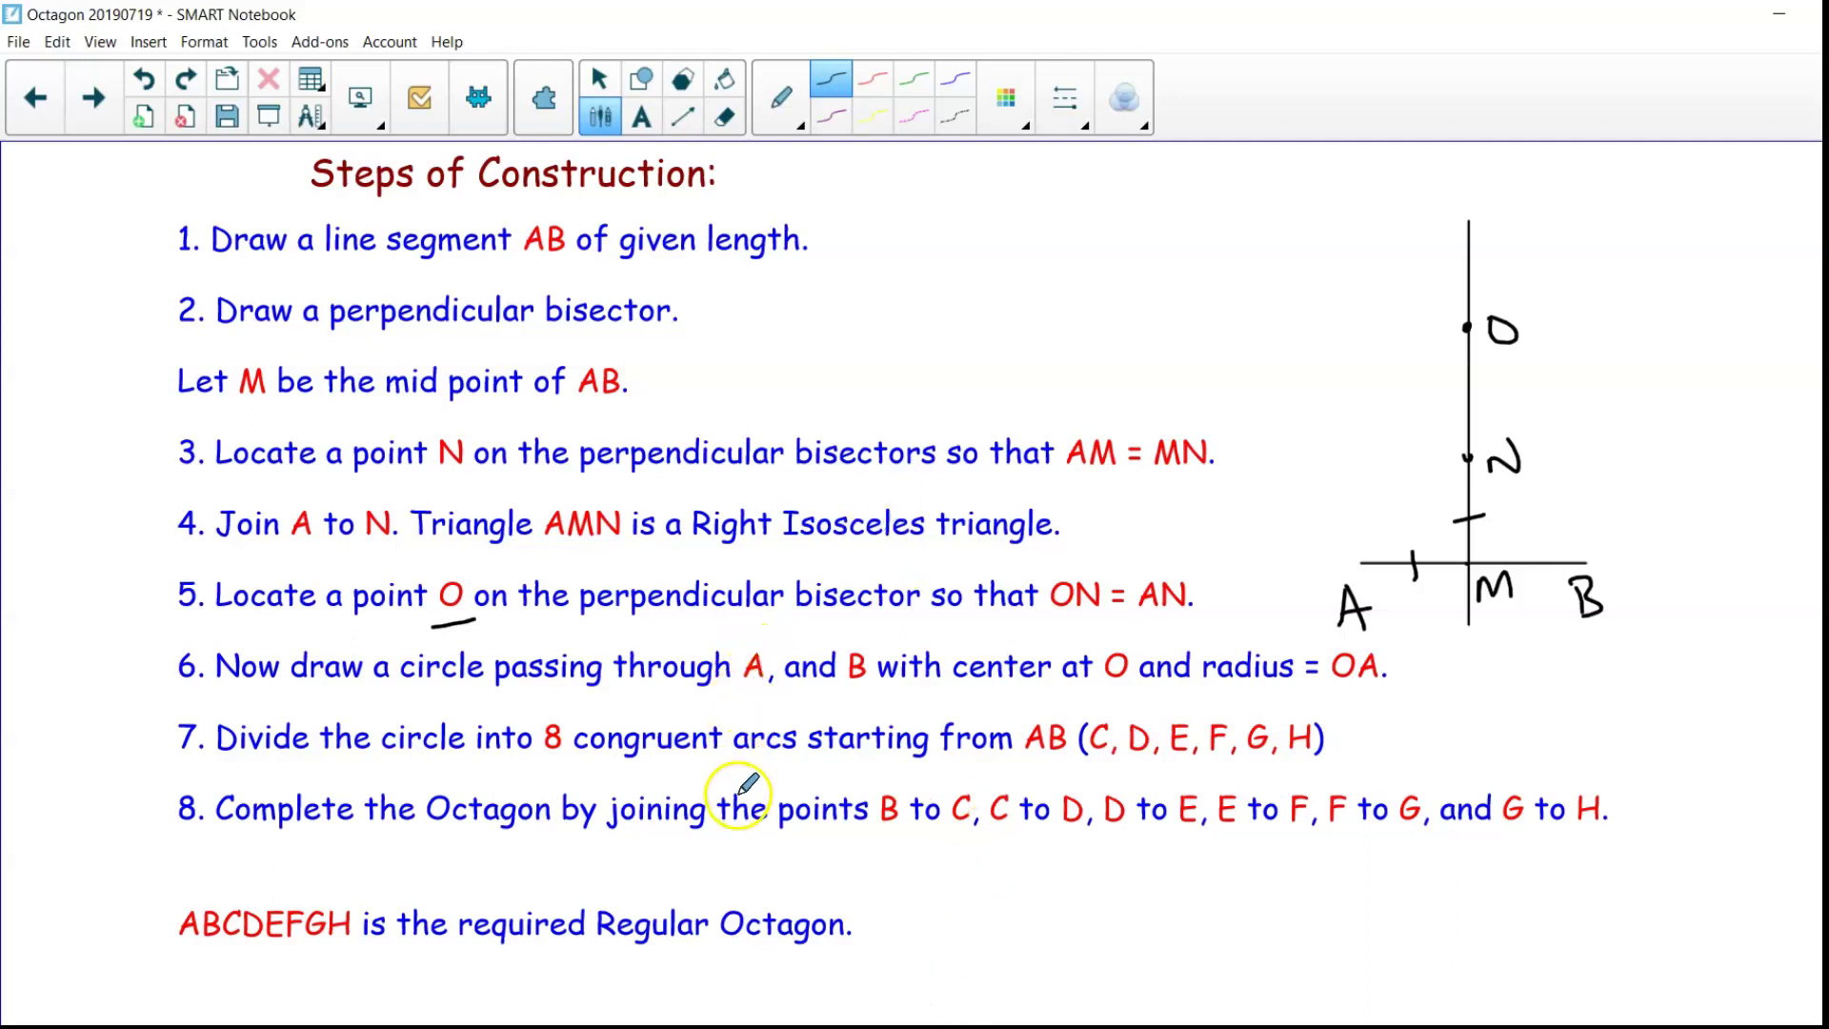
key("alt+Tab")
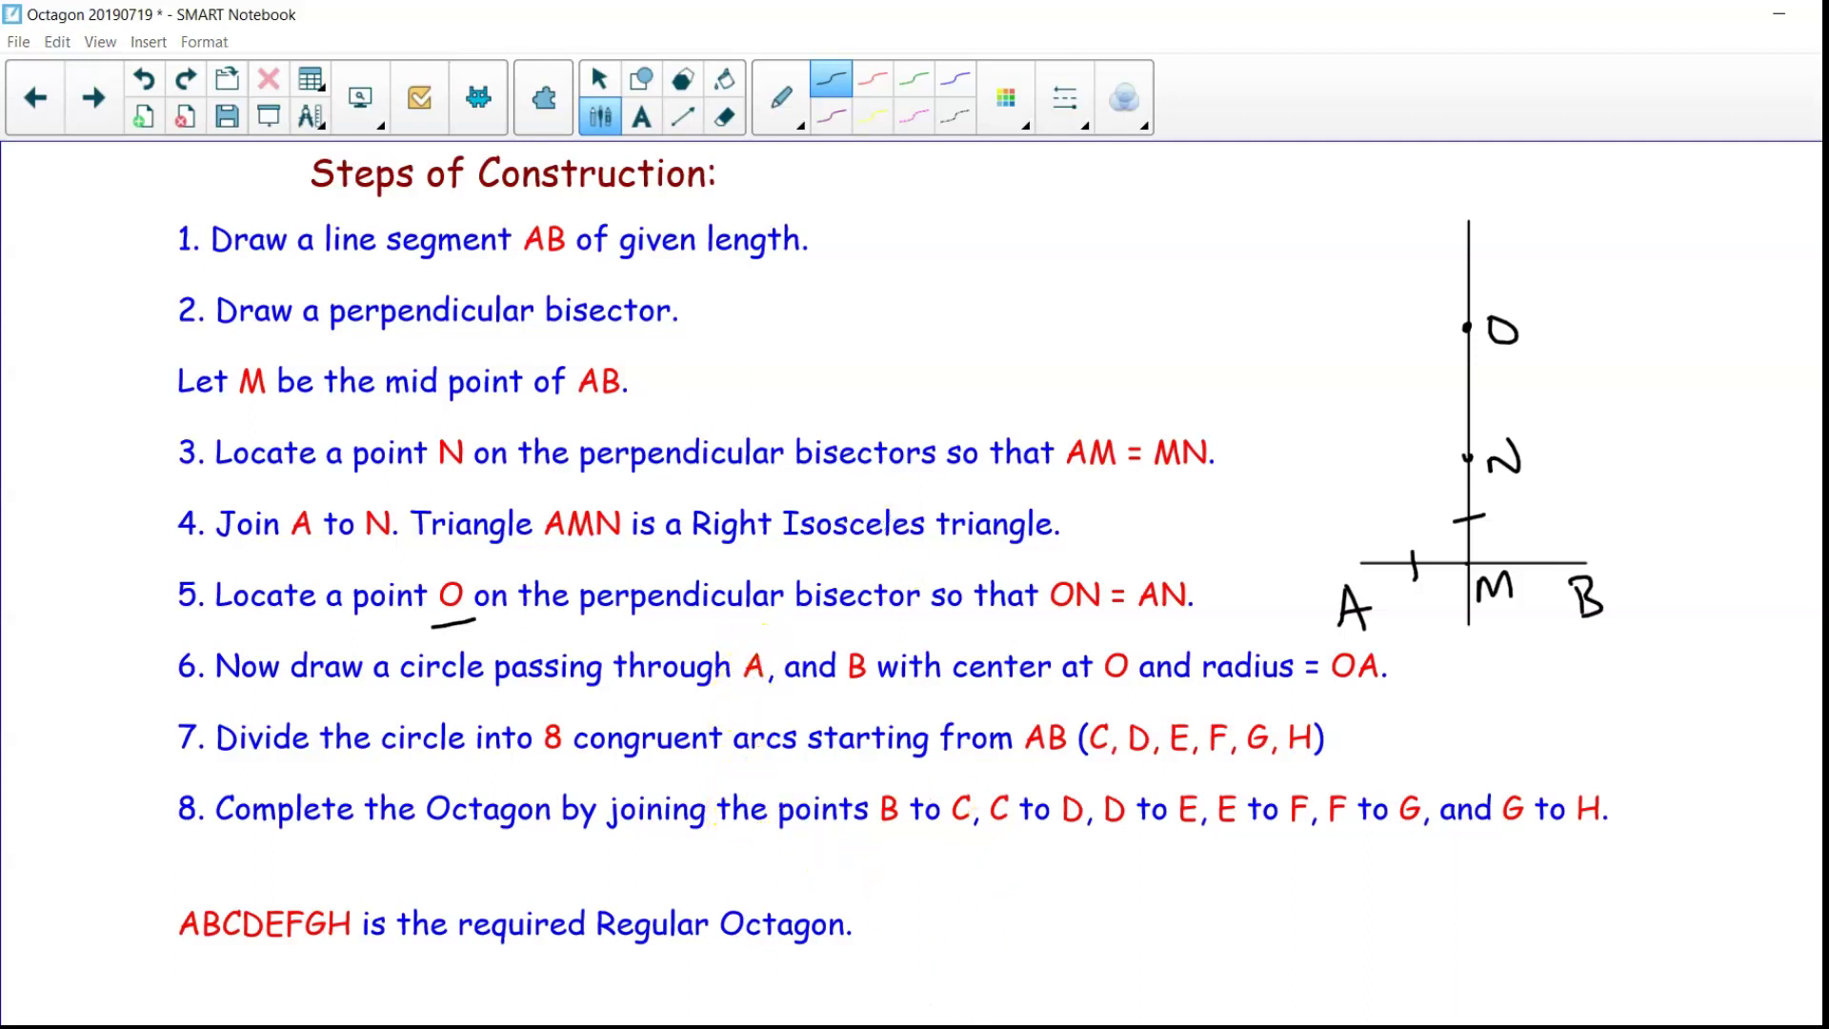